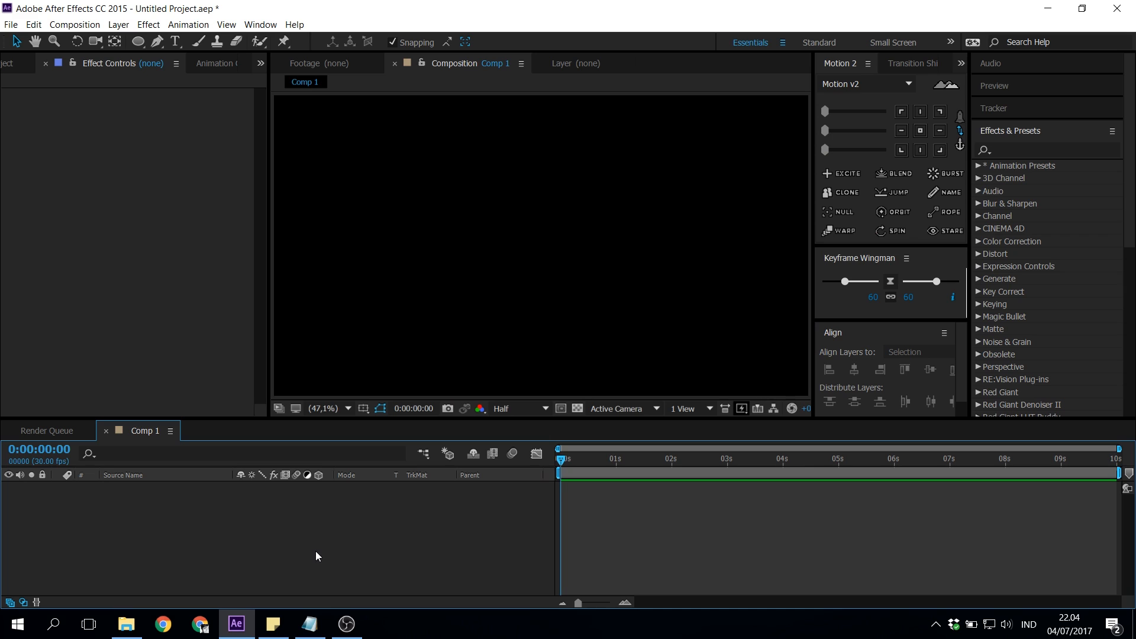
Step: Create a red solid layer named BG at the composition's full 1920 x 1080 px size
{"action": "key", "text": "ctrl+y"}
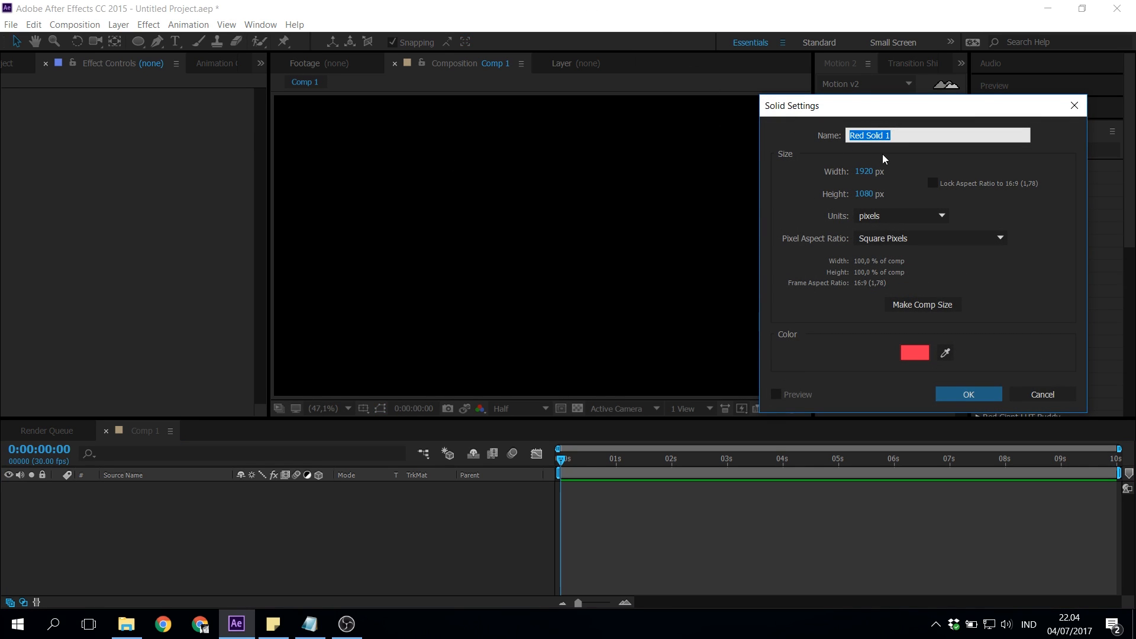
{"action": "type", "text": "BG"}
{"action": "left_click", "coordinate": [953, 395]}
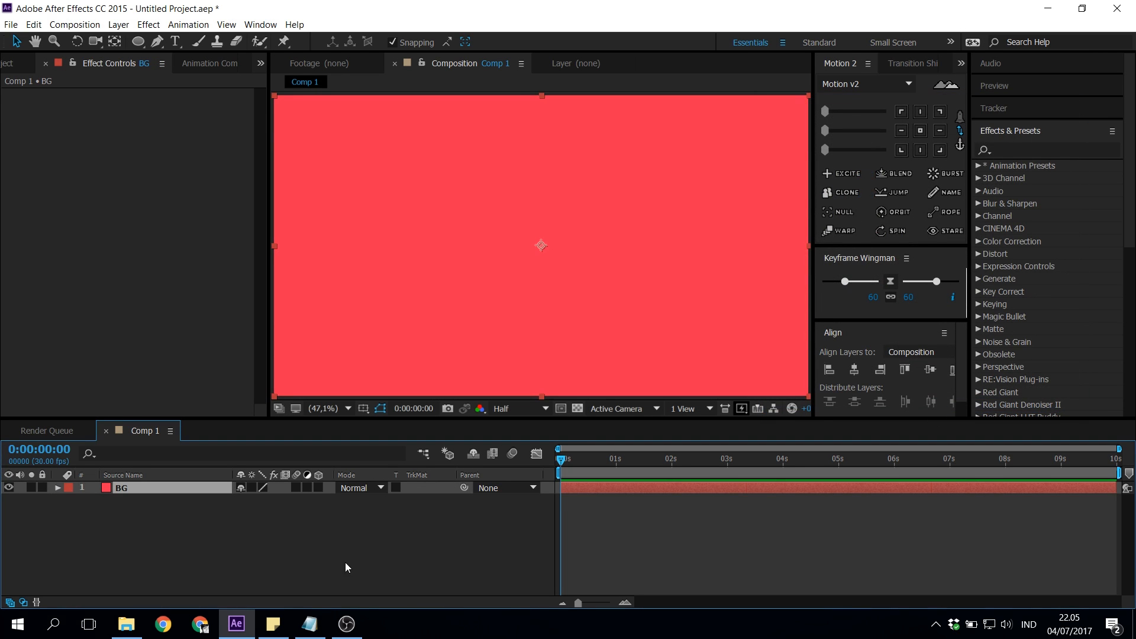
Step: Draw a white circle with the Ellipse tool on its own shape layer and centre it horizontally and vertically in the composition
{"action": "left_click_drag", "start_coordinate": [138, 41], "coordinate": [207, 74]}
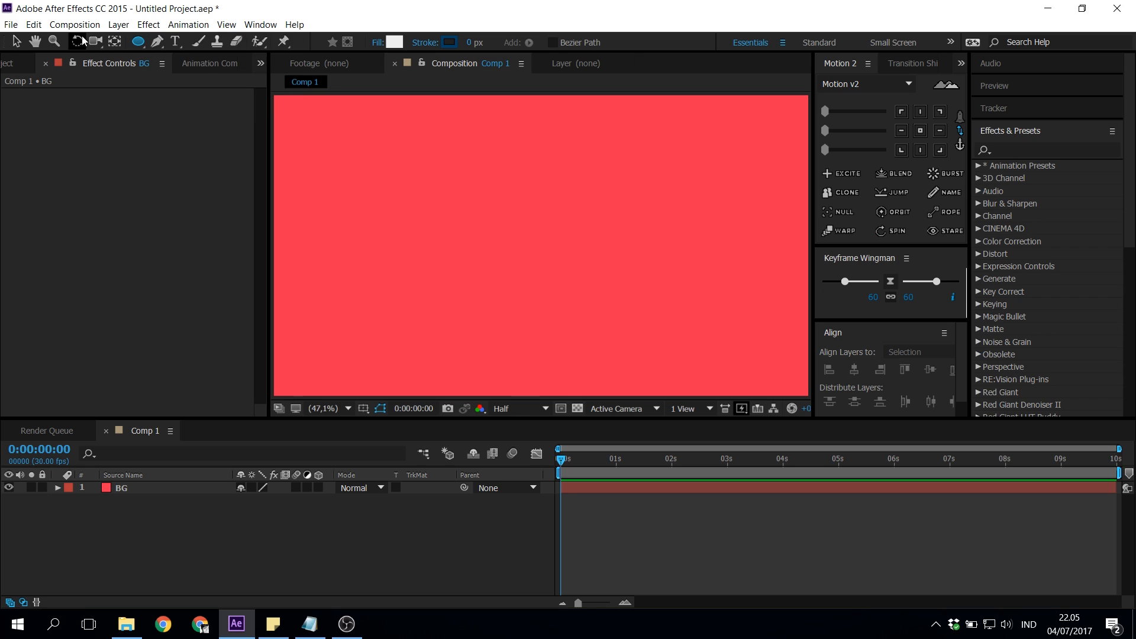
{"action": "left_click_drag", "start_coordinate": [482, 131], "coordinate": [531, 185]}
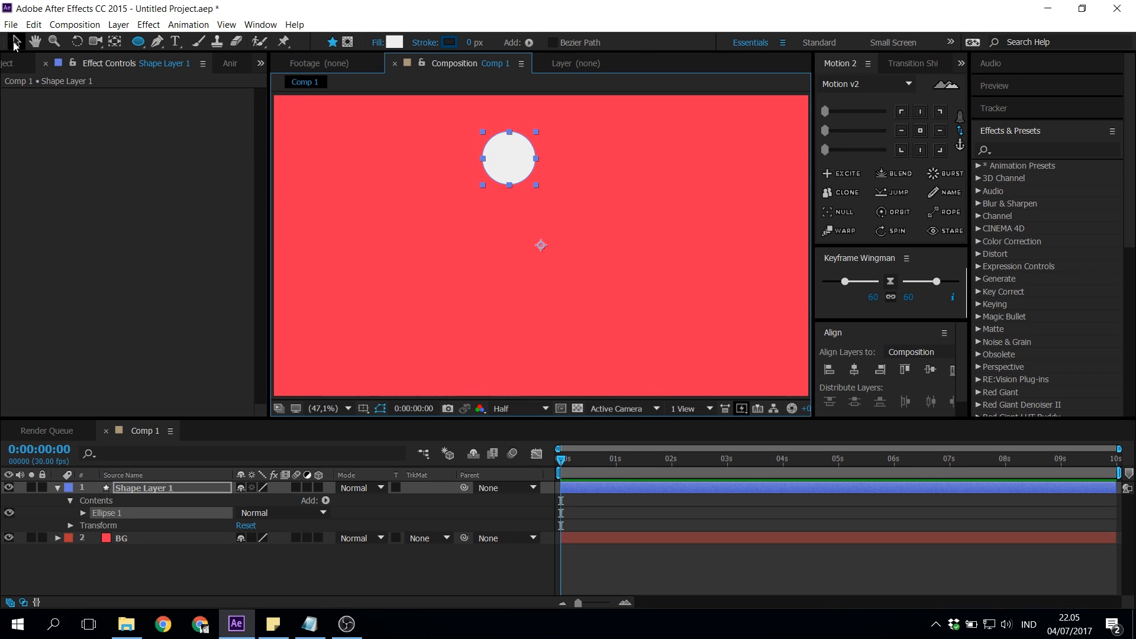
{"action": "left_click", "coordinate": [16, 41]}
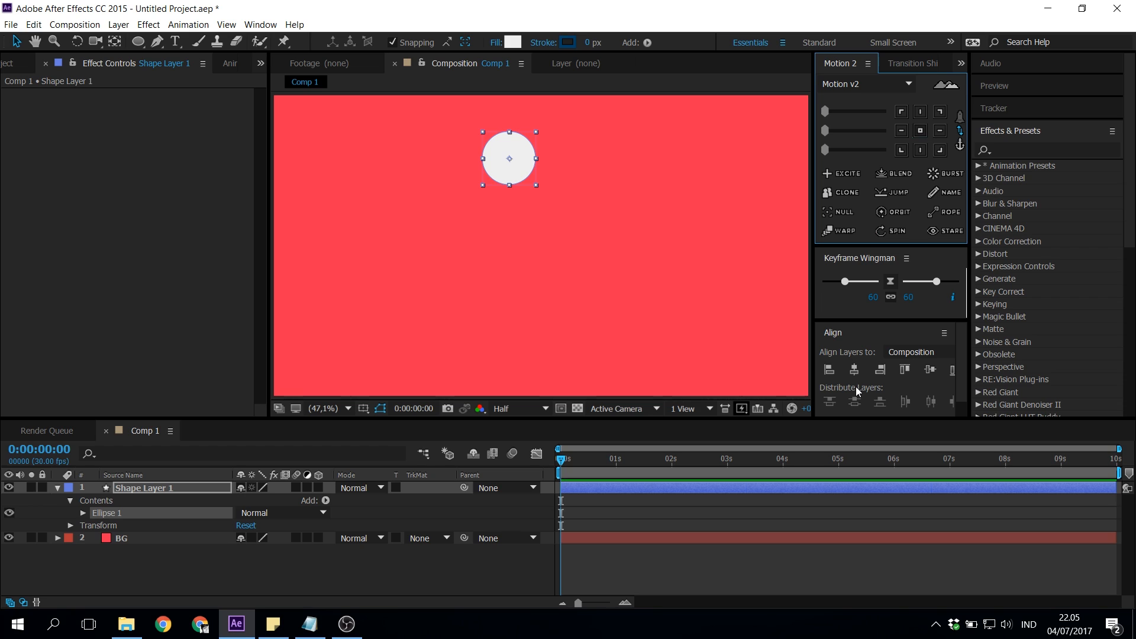
{"action": "left_click", "coordinate": [852, 370]}
{"action": "left_click", "coordinate": [930, 369]}
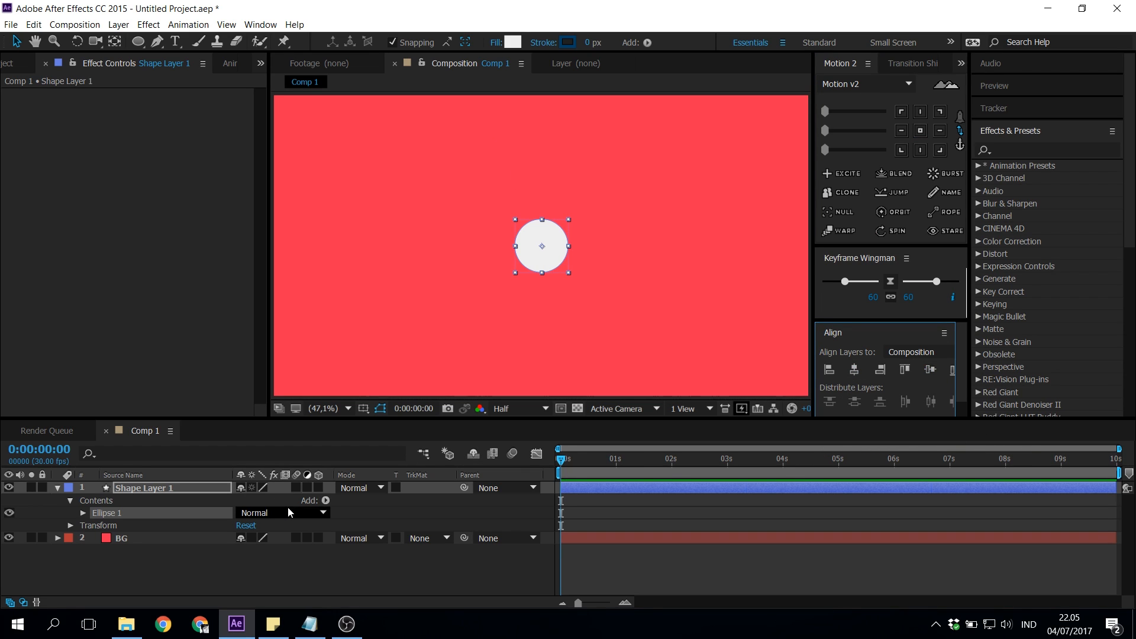
Step: Set a Position keyframe for the circle at frame 0 and place it near the upper edge at about 960, 234
{"action": "key", "text": "p"}
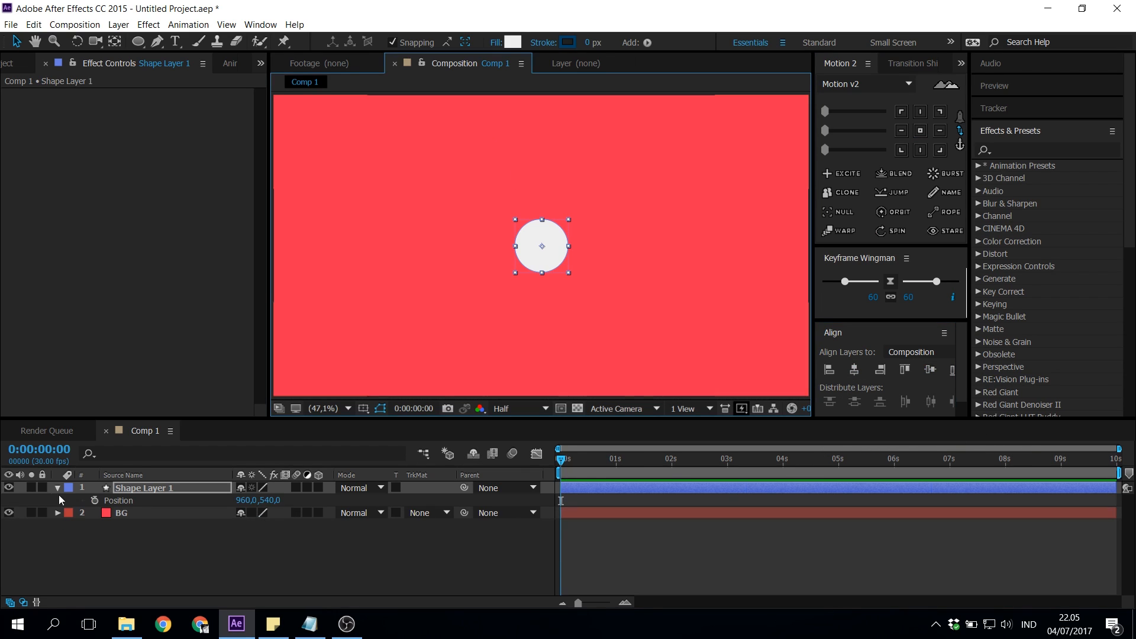
{"action": "left_click", "coordinate": [94, 501]}
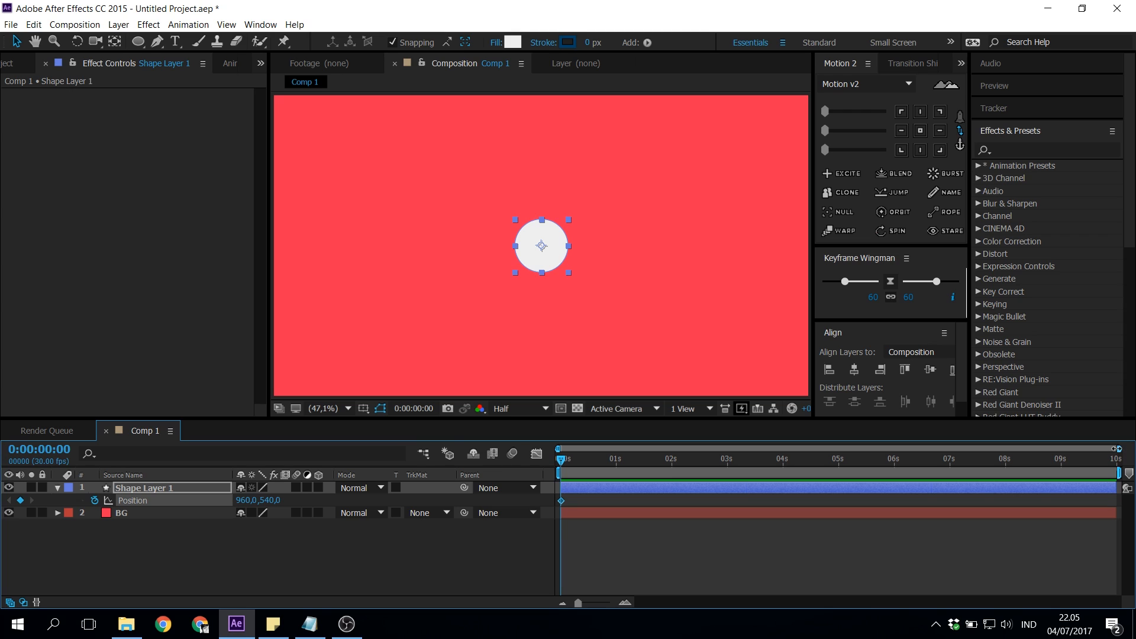
{"action": "left_click_drag", "start_coordinate": [1118, 449], "coordinate": [650, 449]}
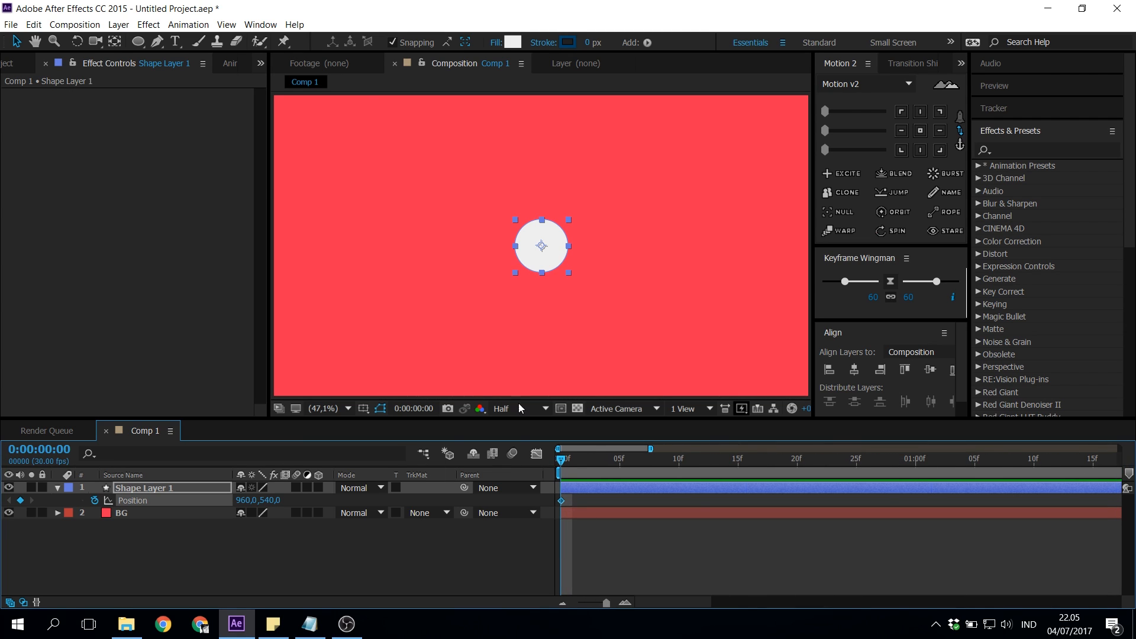
{"action": "left_click_drag", "start_coordinate": [559, 255], "coordinate": [551, 167]}
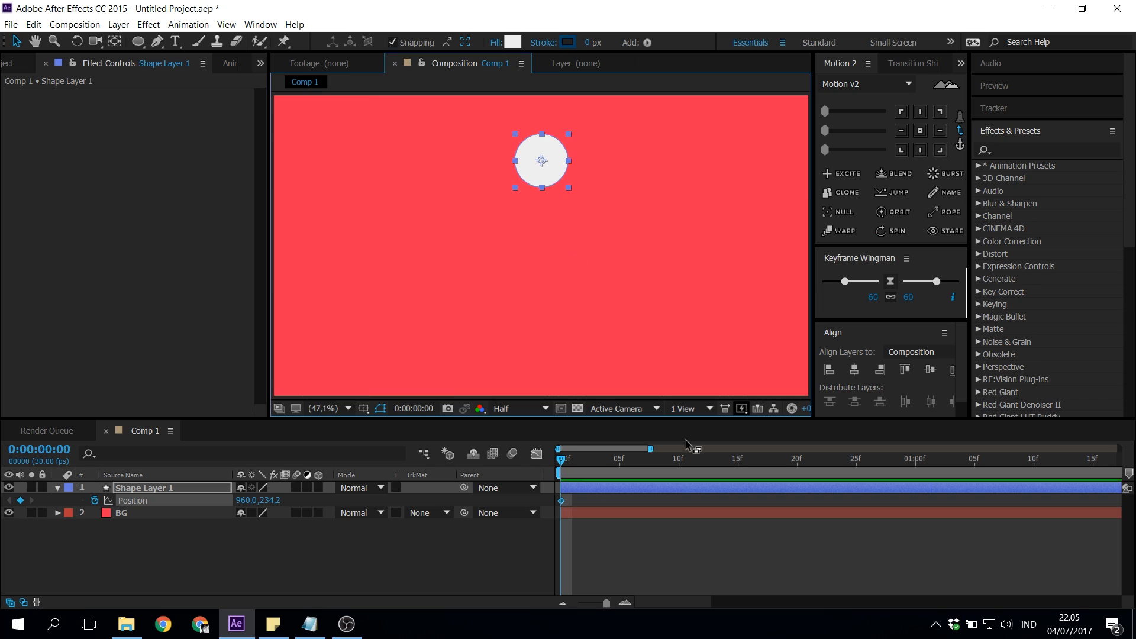
Step: Add a second Position keyframe at frame 10 with the circle straight down at about 960, 922, and preview the drop
{"action": "left_click", "coordinate": [668, 471]}
{"action": "left_click_drag", "start_coordinate": [668, 472], "coordinate": [679, 471]}
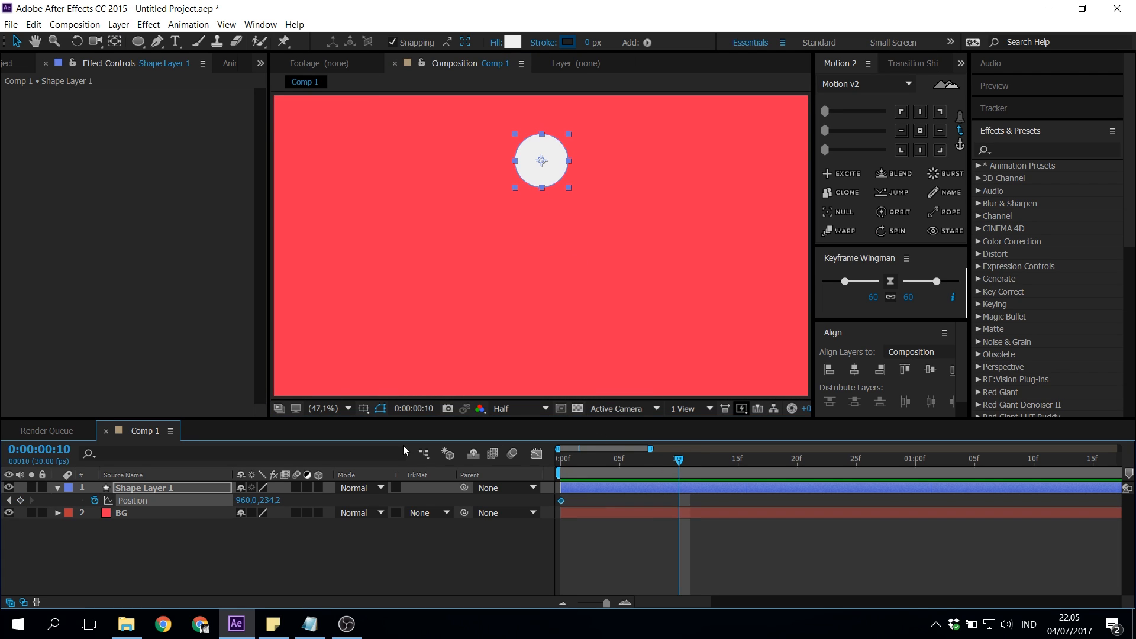
{"action": "left_click_drag", "start_coordinate": [556, 171], "coordinate": [562, 359]}
{"action": "key", "text": "space"}
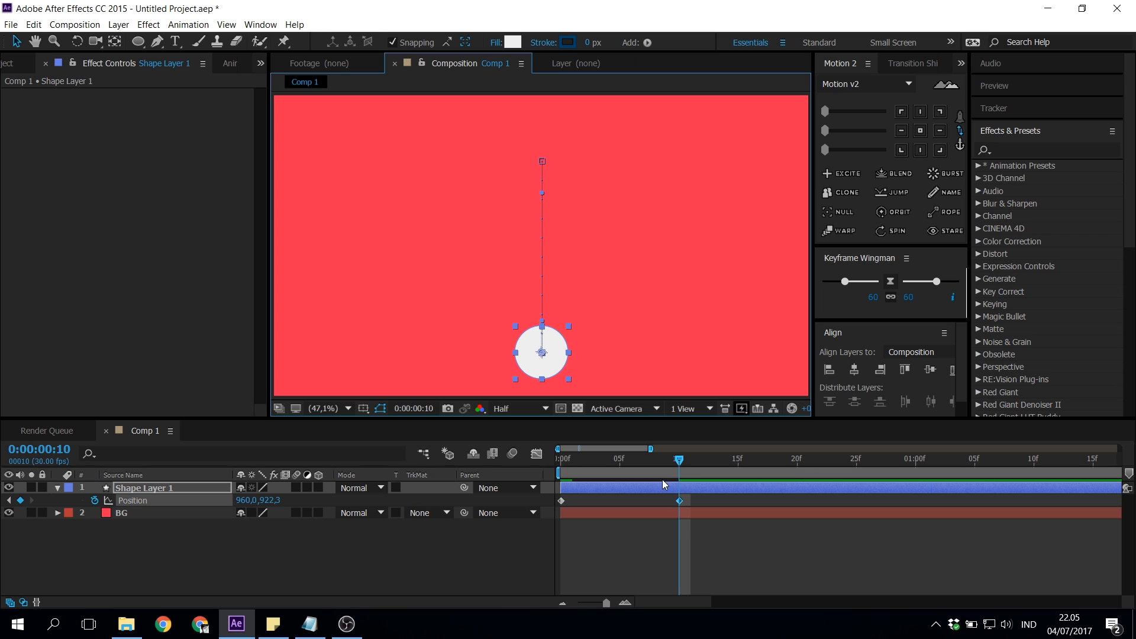
{"action": "key", "text": "space"}
Step: Switch to Notepad, copy all the code in Bounce Script.txt, and return to After Effects
{"action": "left_click", "coordinate": [311, 624]}
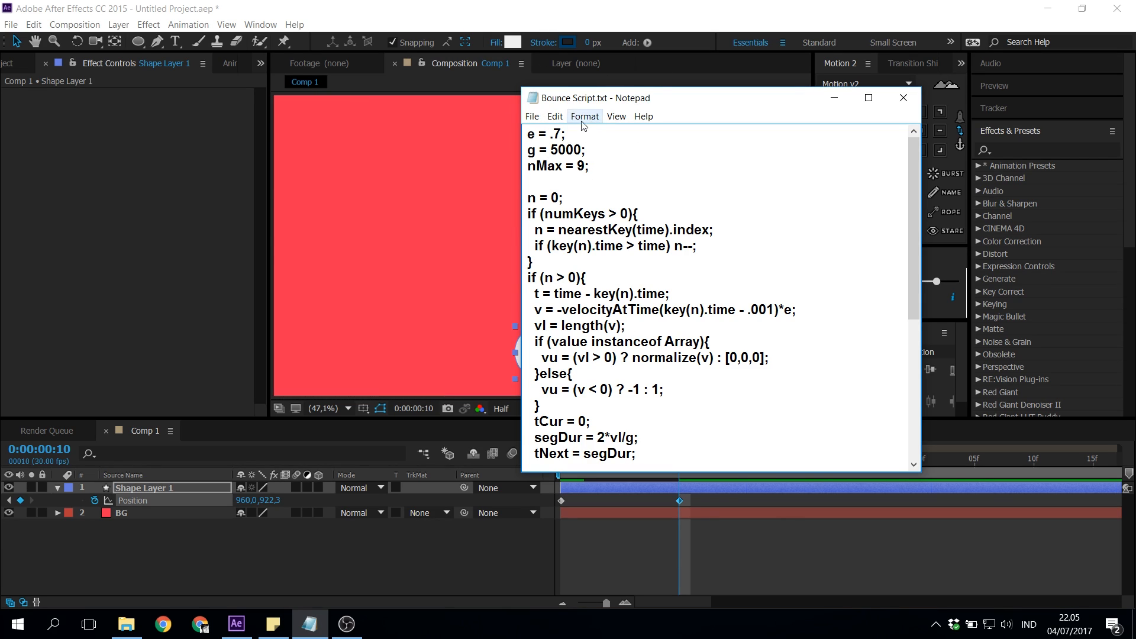
{"action": "left_click", "coordinate": [796, 248]}
{"action": "scroll", "coordinate": [651, 284], "scroll_direction": "down", "scroll_amount": 5}
{"action": "scroll", "coordinate": [614, 307], "scroll_direction": "up", "scroll_amount": 5}
{"action": "key", "text": "ctrl+a"}
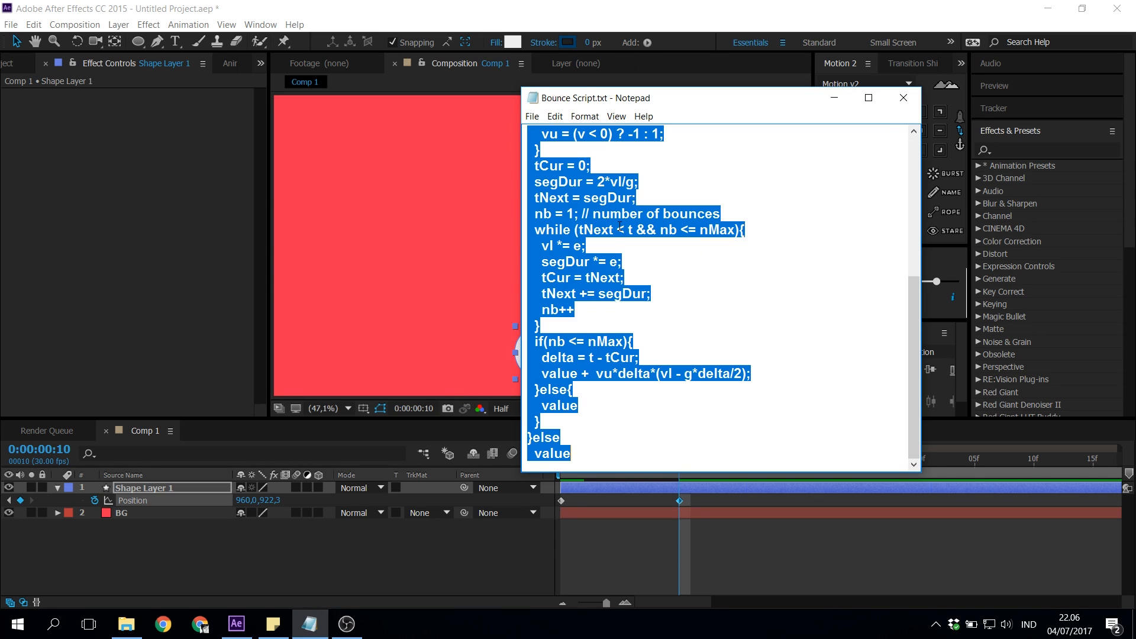
{"action": "key", "text": "alt+Tab"}
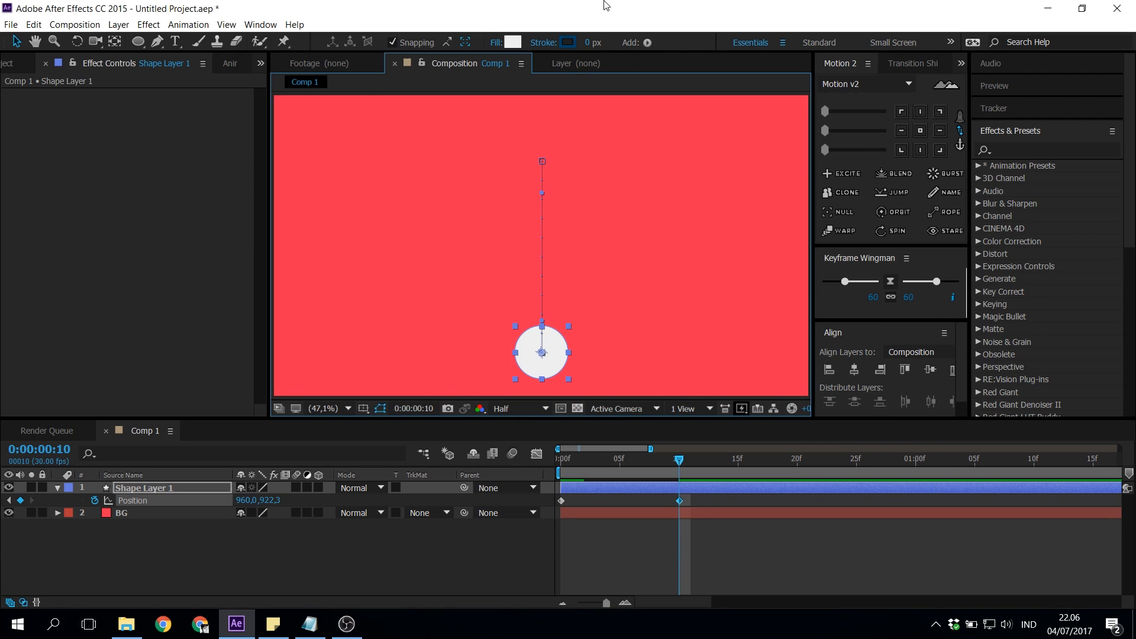
Step: Add an expression to the circle's Position property using the copied bounce script
{"action": "left_click", "coordinate": [95, 501], "text": "alt"}
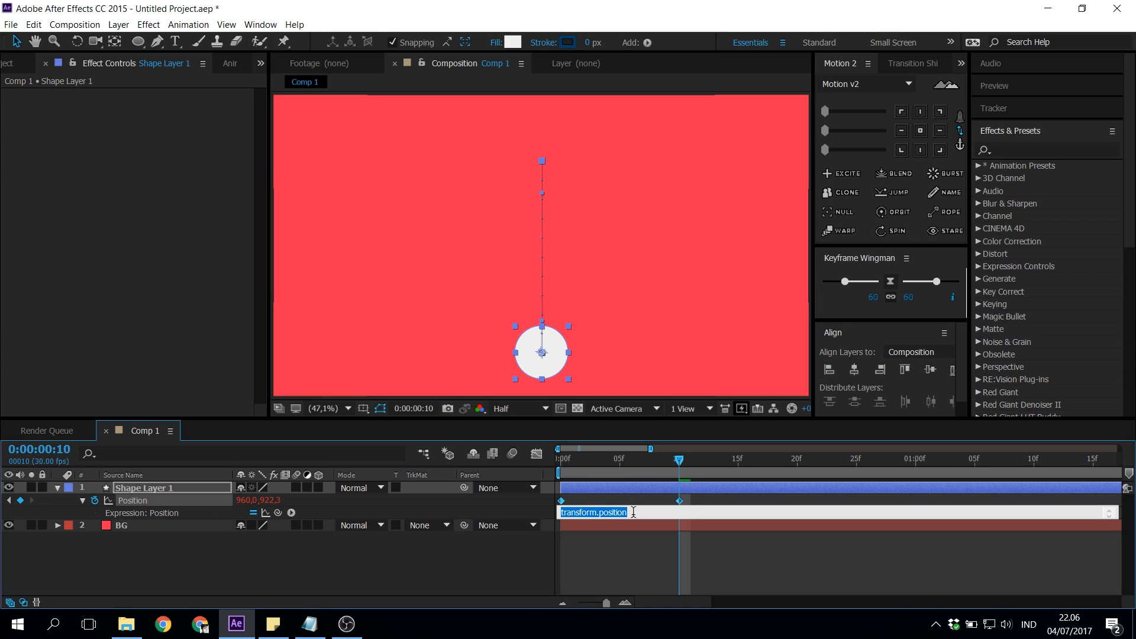
{"action": "type", "text": "value"}
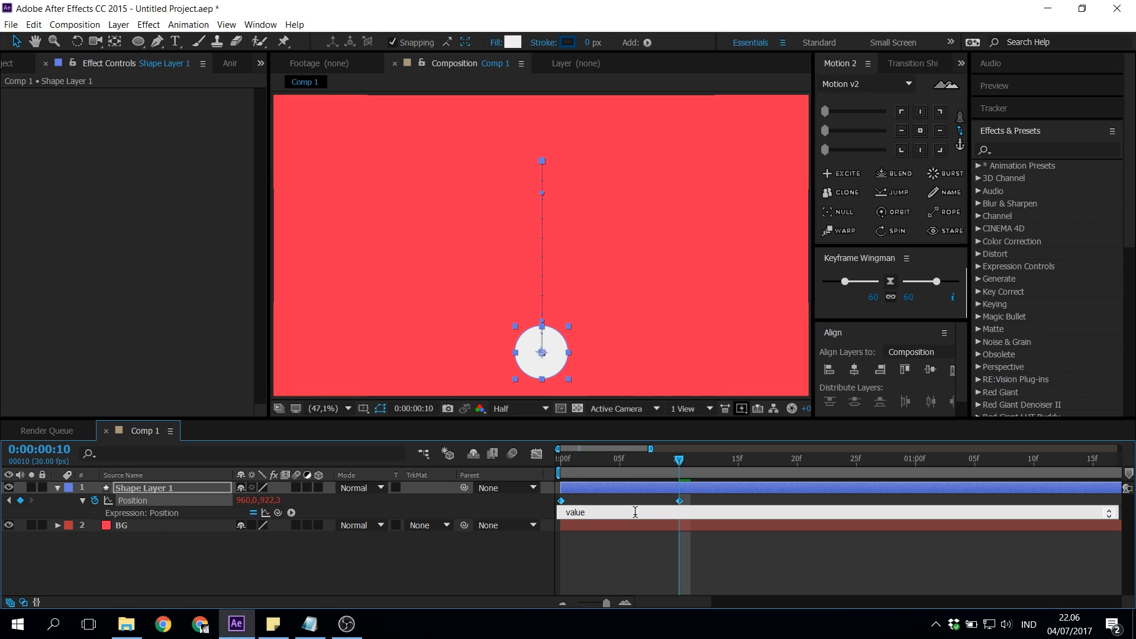
{"action": "key", "text": "KP_Enter"}
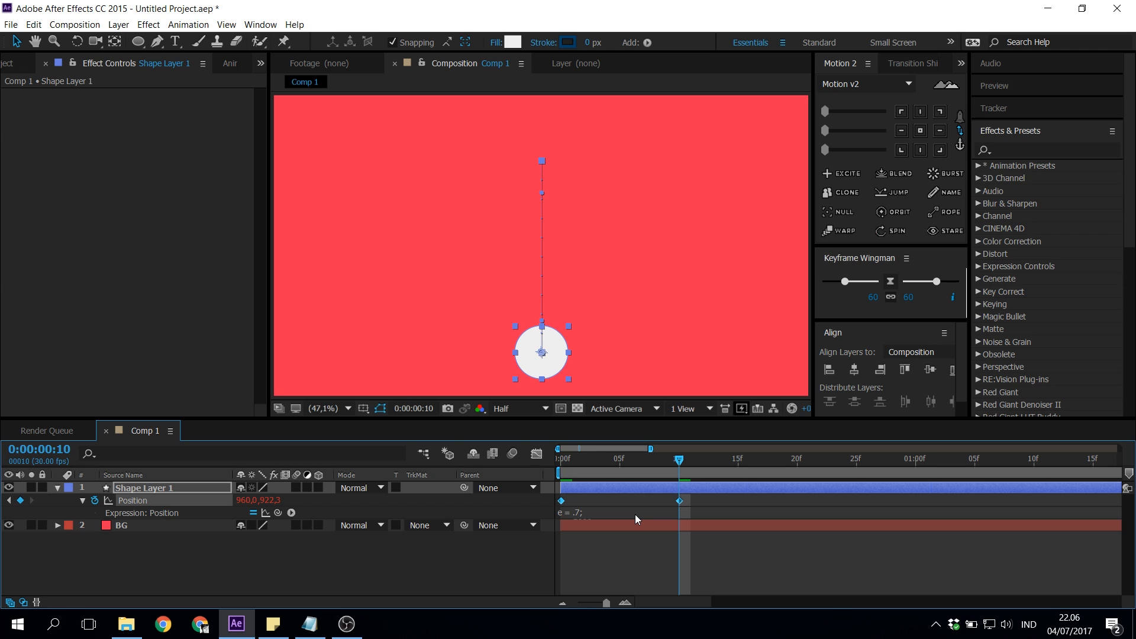
Step: Expand the Position expression to several visible lines and read through the bounce script
{"action": "left_click_drag", "start_coordinate": [538, 419], "coordinate": [540, 242]}
{"action": "left_click", "coordinate": [597, 335]}
{"action": "scroll", "coordinate": [622, 392], "scroll_direction": "down", "scroll_amount": 5}
{"action": "scroll", "coordinate": [622, 392], "scroll_direction": "down", "scroll_amount": 2}
{"action": "scroll", "coordinate": [609, 389], "scroll_direction": "up", "scroll_amount": 8}
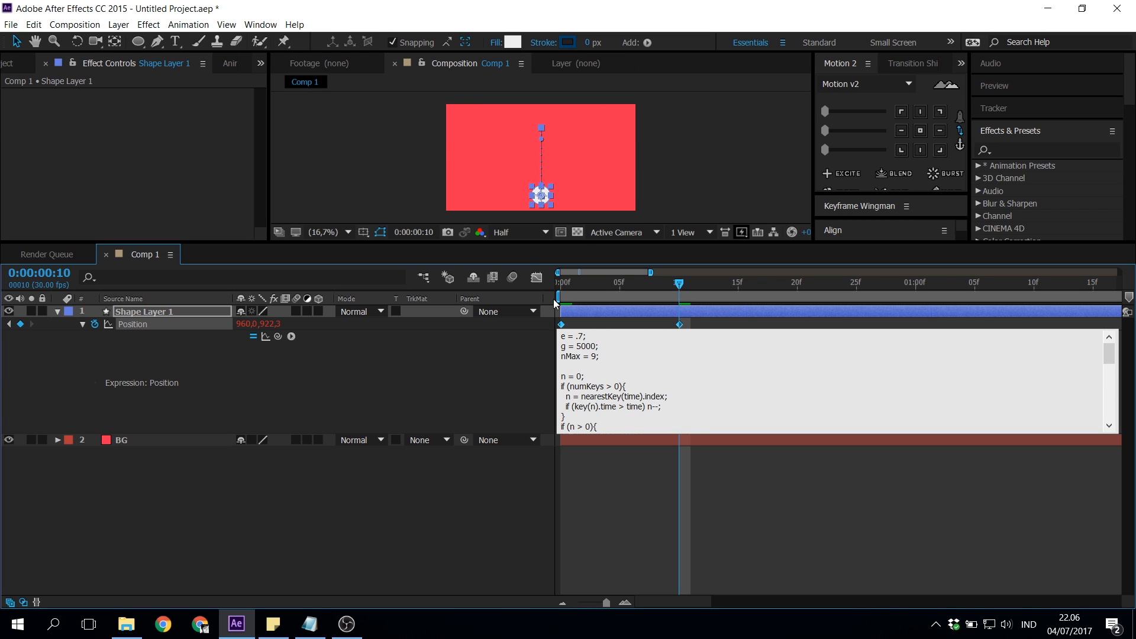
{"action": "left_click_drag", "start_coordinate": [520, 243], "coordinate": [521, 417]}
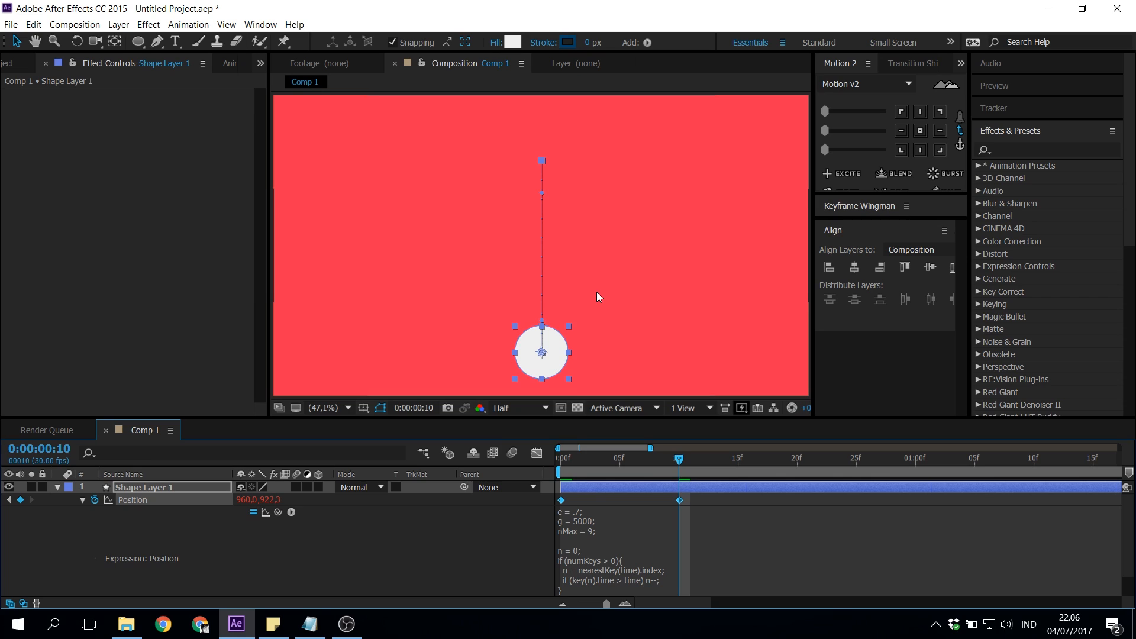
Step: Turn on motion blur for Shape Layer 1 and for the composition, and preview the bouncing circle
{"action": "key", "text": "space"}
{"action": "key", "text": "space"}
{"action": "left_click", "coordinate": [296, 486]}
{"action": "left_click", "coordinate": [513, 453]}
{"action": "key", "text": "space"}
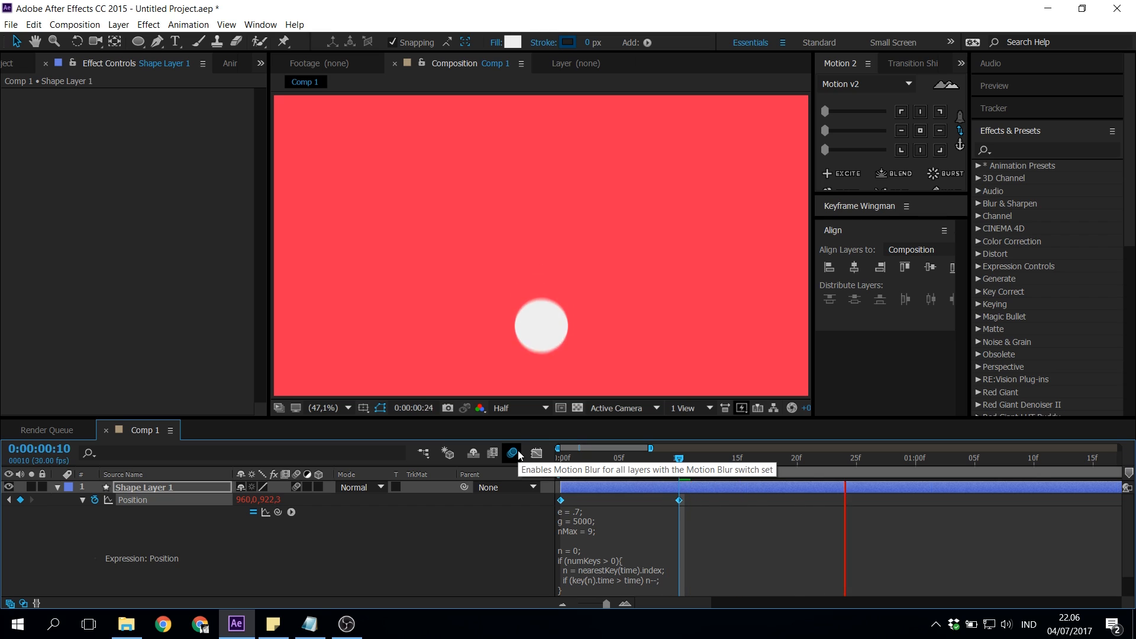
{"action": "key", "text": "space"}
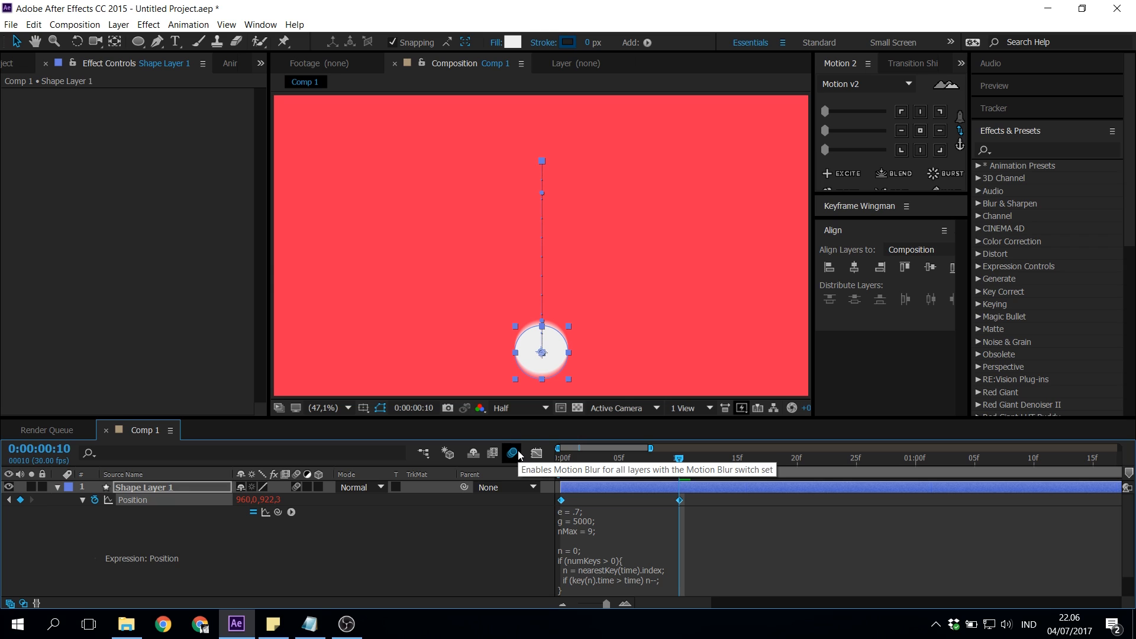
{"action": "key", "text": "space"}
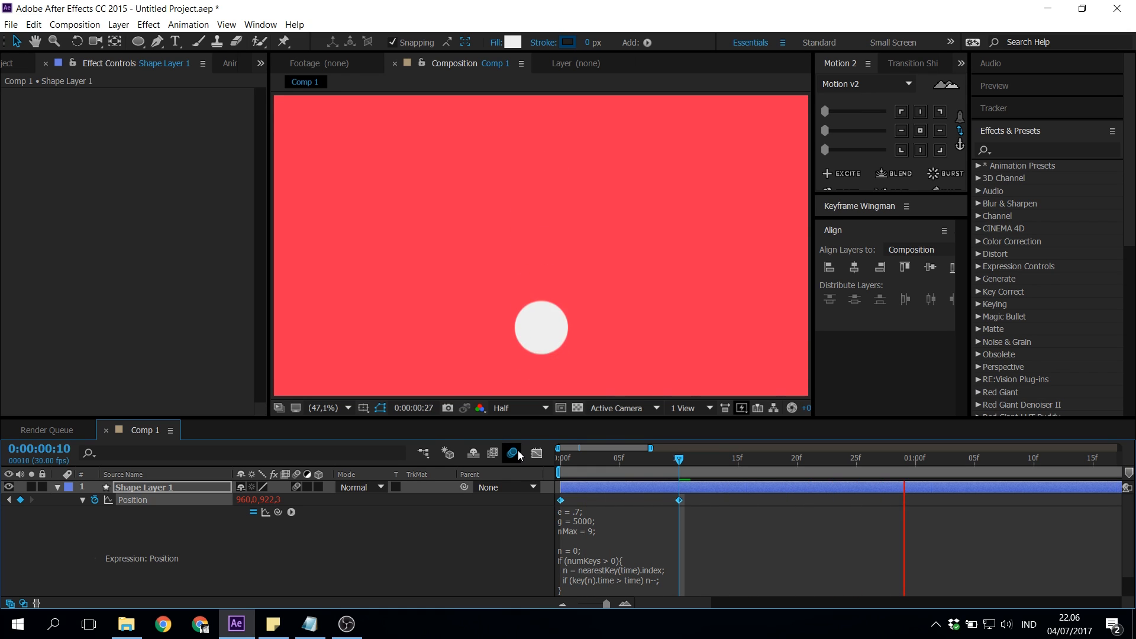
{"action": "key", "text": "space"}
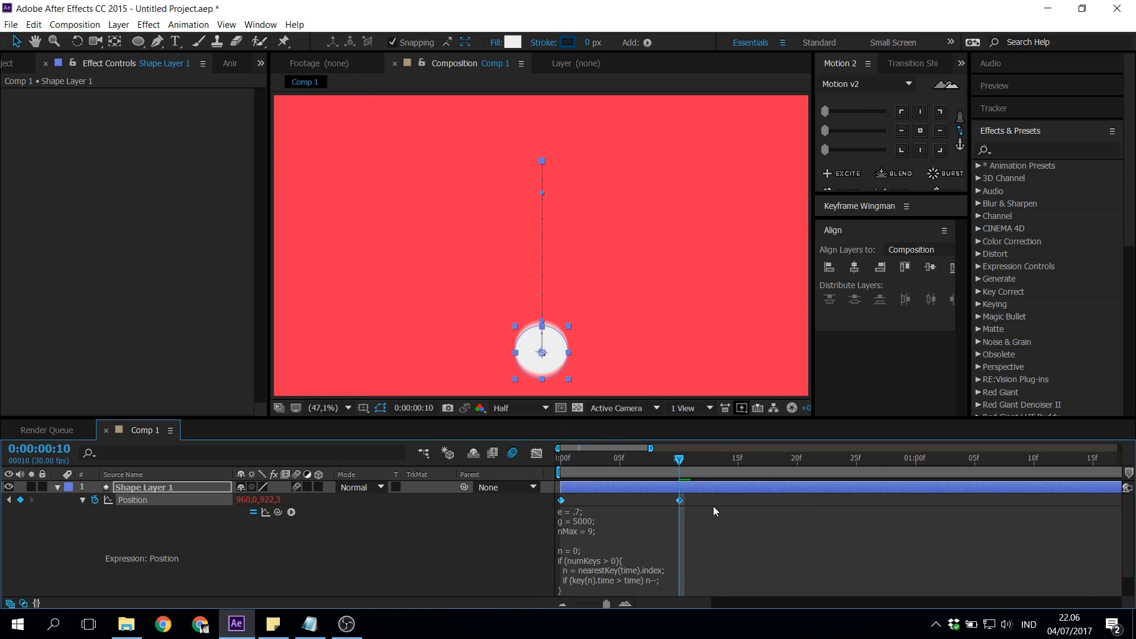
Step: Move the circle's second Position keyframe to frame 5 and preview the bounce with the shorter fall
{"action": "left_click", "coordinate": [642, 461]}
{"action": "left_click", "coordinate": [659, 514]}
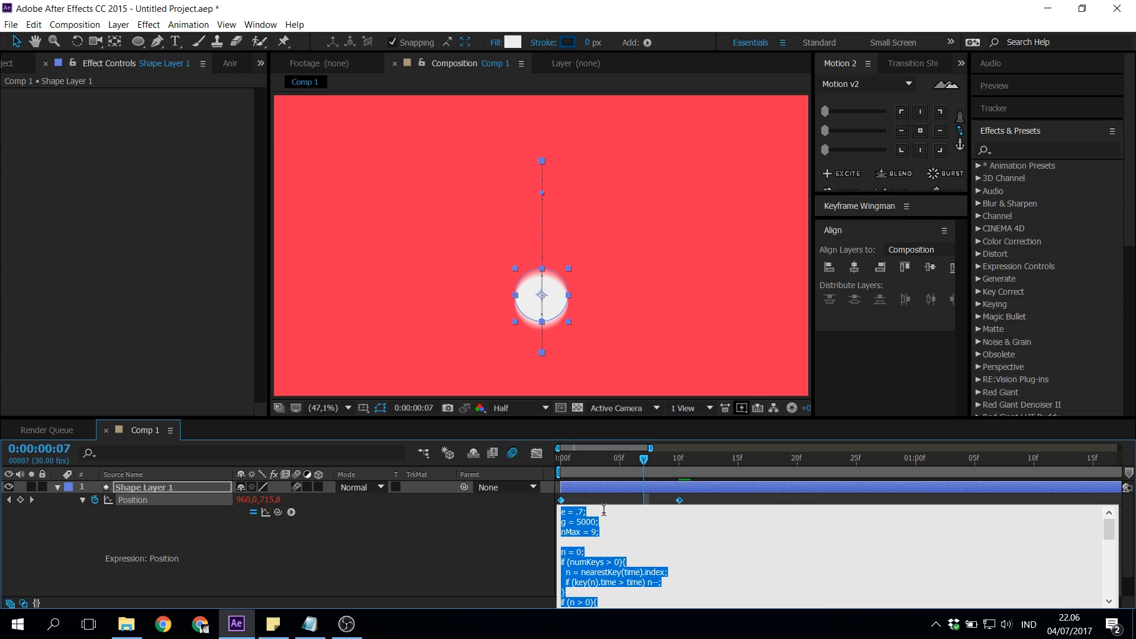
{"action": "left_click", "coordinate": [726, 499]}
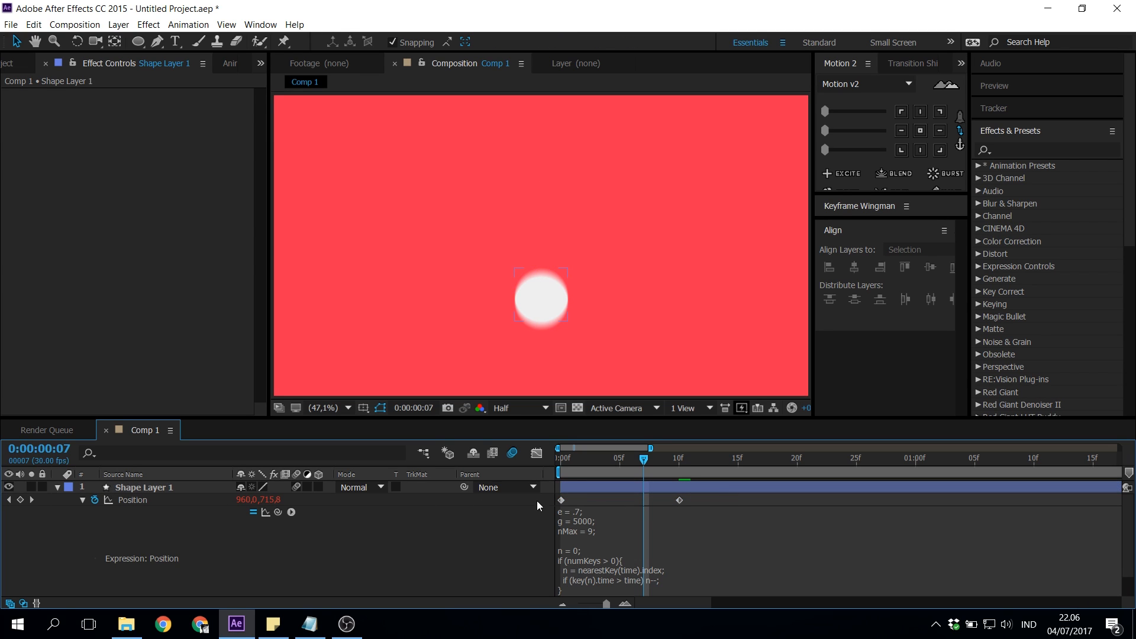
{"action": "left_click", "coordinate": [608, 459]}
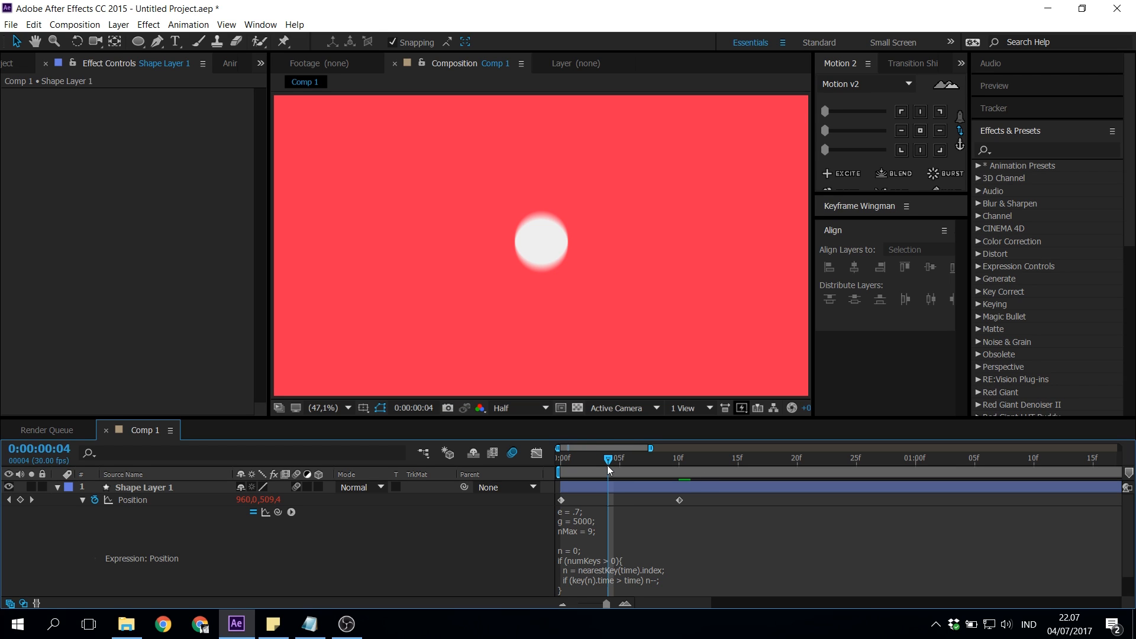
{"action": "left_click", "coordinate": [617, 467]}
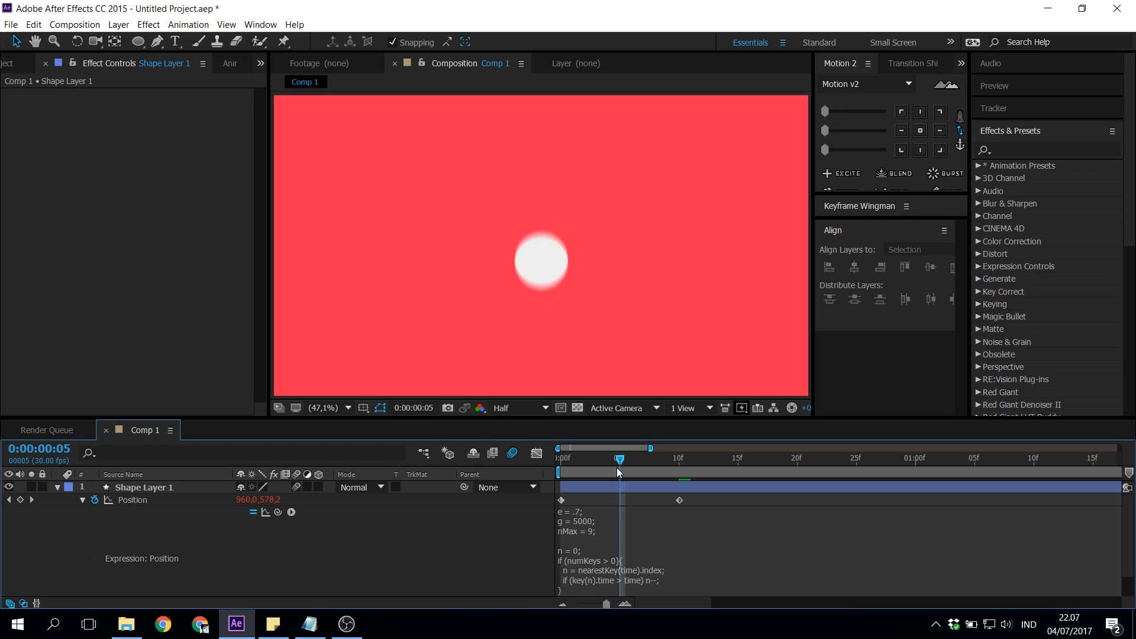
{"action": "mouse_move", "coordinate": [617, 468]}
{"action": "left_mouse_down"}
{"action": "mouse_move", "coordinate": [631, 475]}
{"action": "mouse_move", "coordinate": [595, 470]}
{"action": "mouse_move", "coordinate": [687, 475]}
{"action": "mouse_move", "coordinate": [608, 472]}
{"action": "left_mouse_up"}
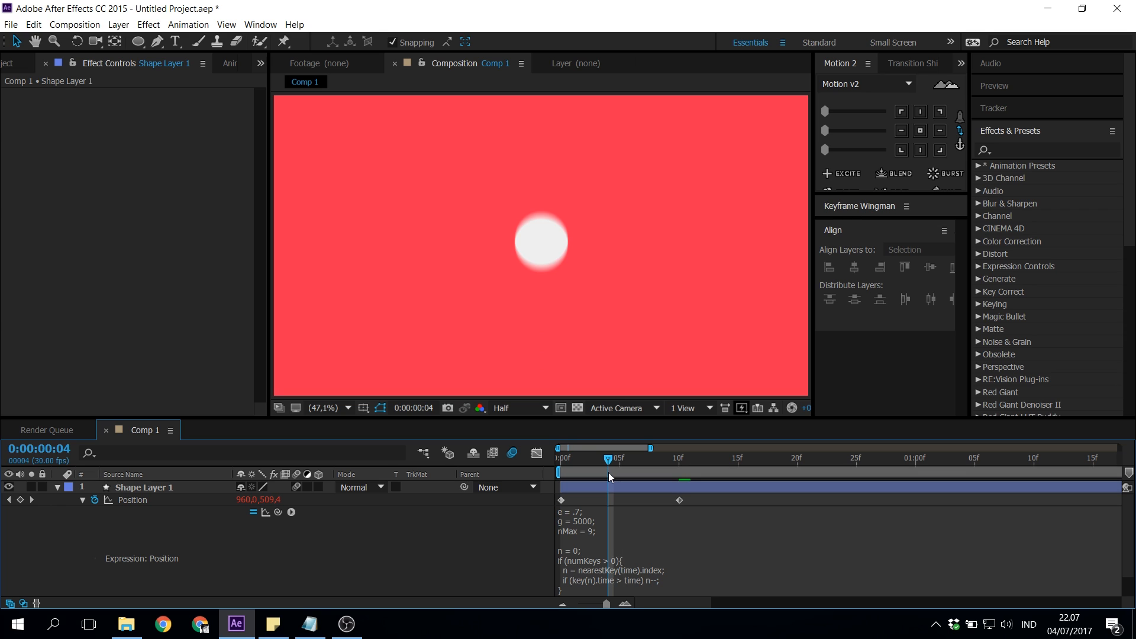
{"action": "left_click", "coordinate": [619, 469]}
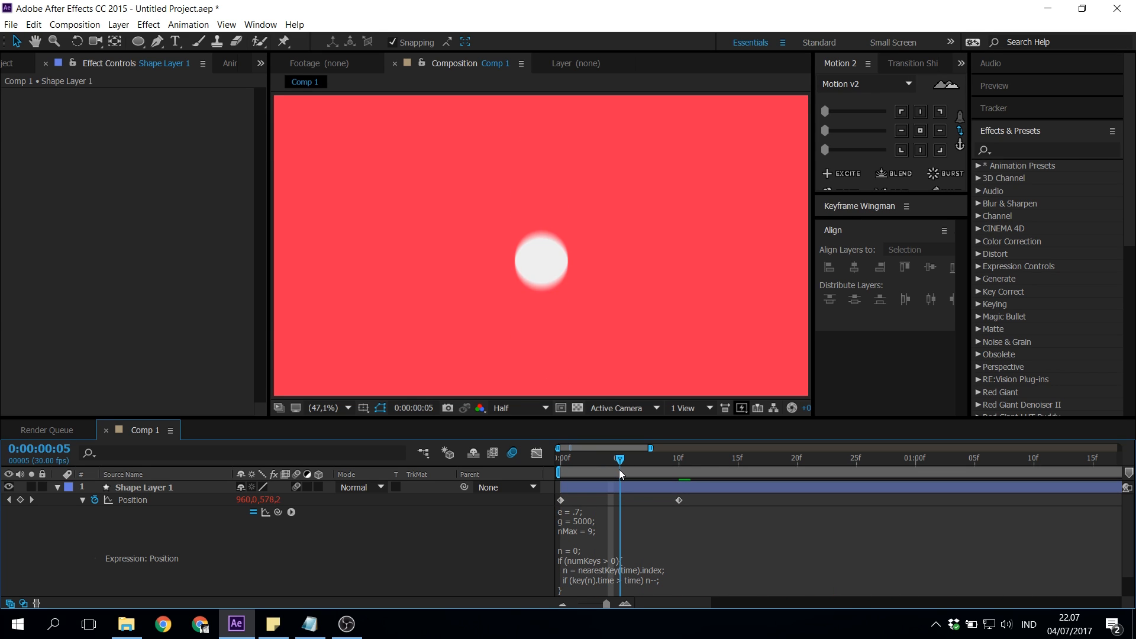
{"action": "left_click", "coordinate": [684, 521]}
{"action": "left_click_drag", "start_coordinate": [679, 500], "coordinate": [620, 502]}
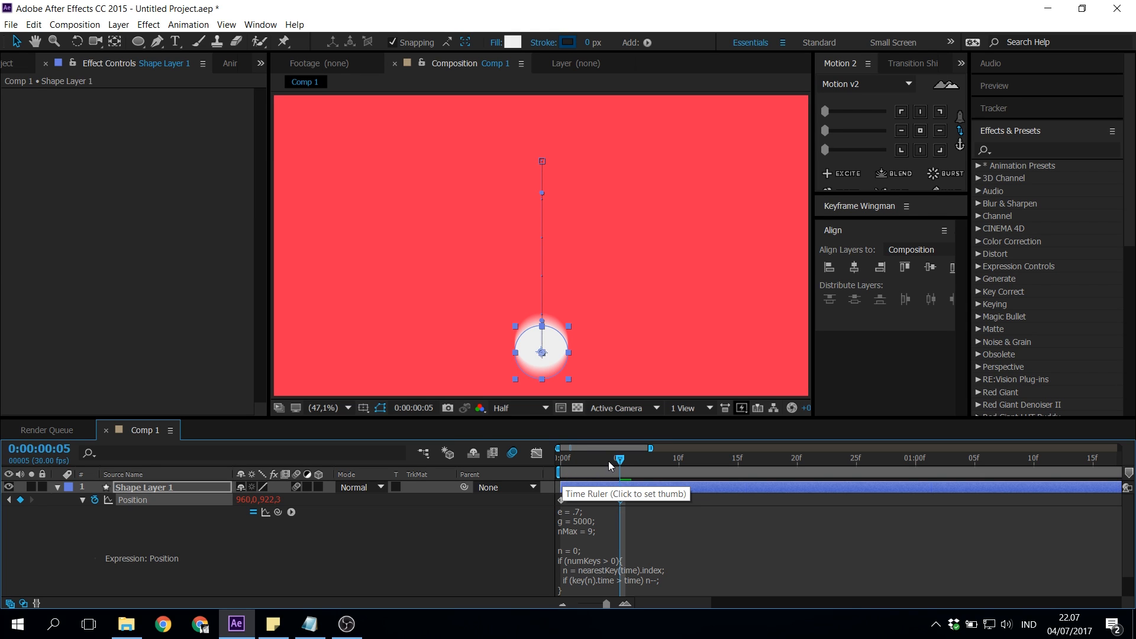
{"action": "key", "text": "space"}
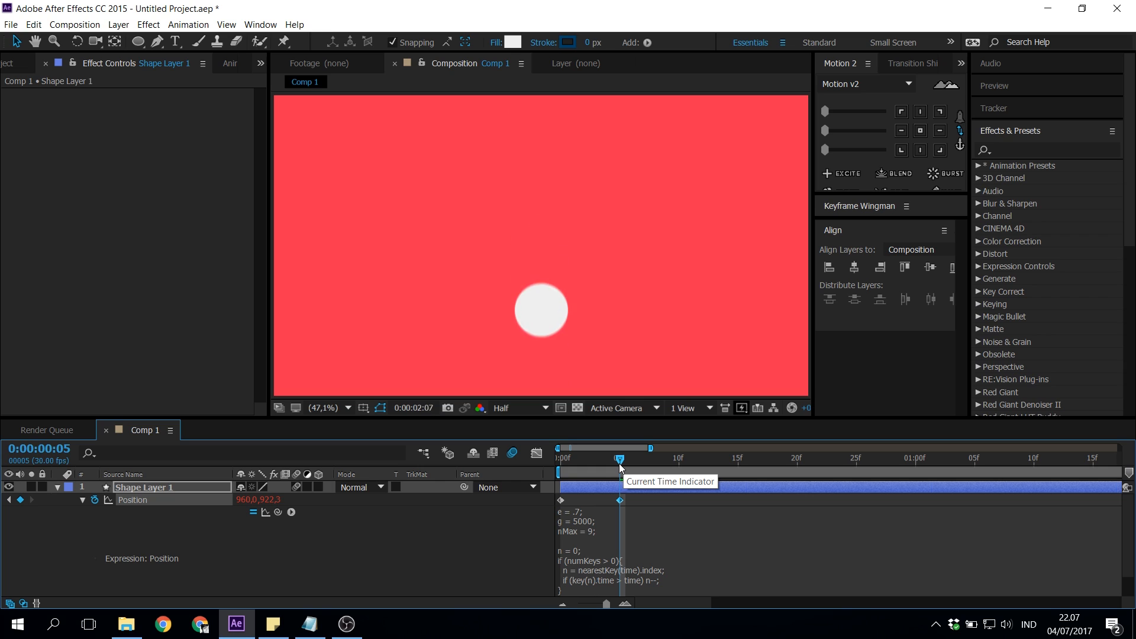
{"action": "key", "text": "space"}
{"action": "key", "text": "space"}
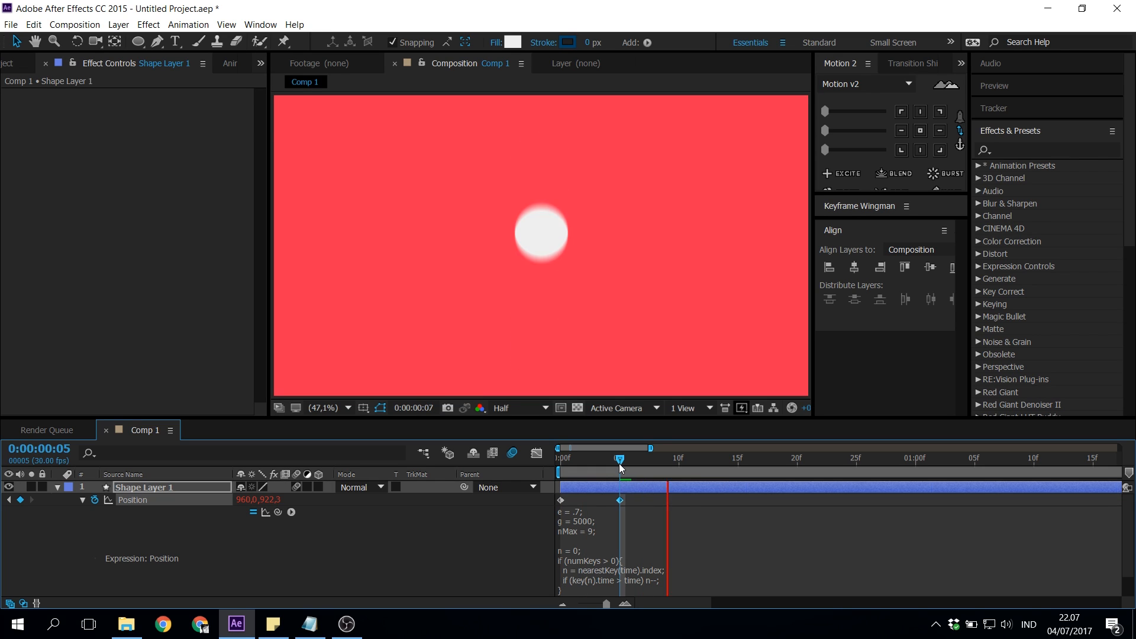
{"action": "key", "text": "space"}
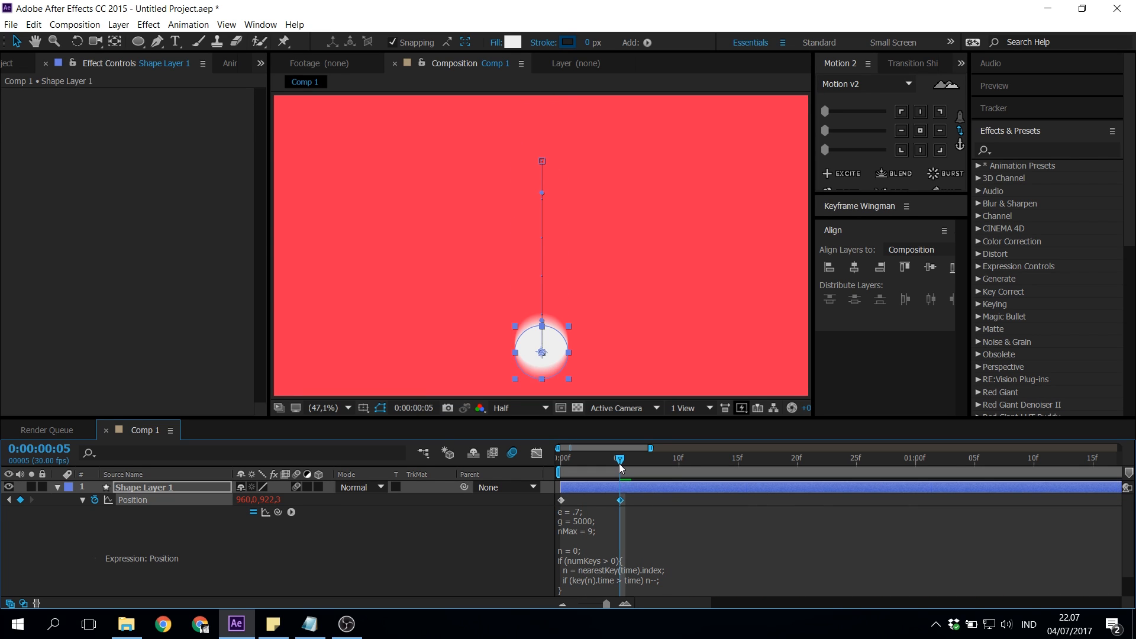
Step: Move the circle's second Position keyframe to frame 20
{"action": "left_click_drag", "start_coordinate": [623, 499], "coordinate": [802, 503]}
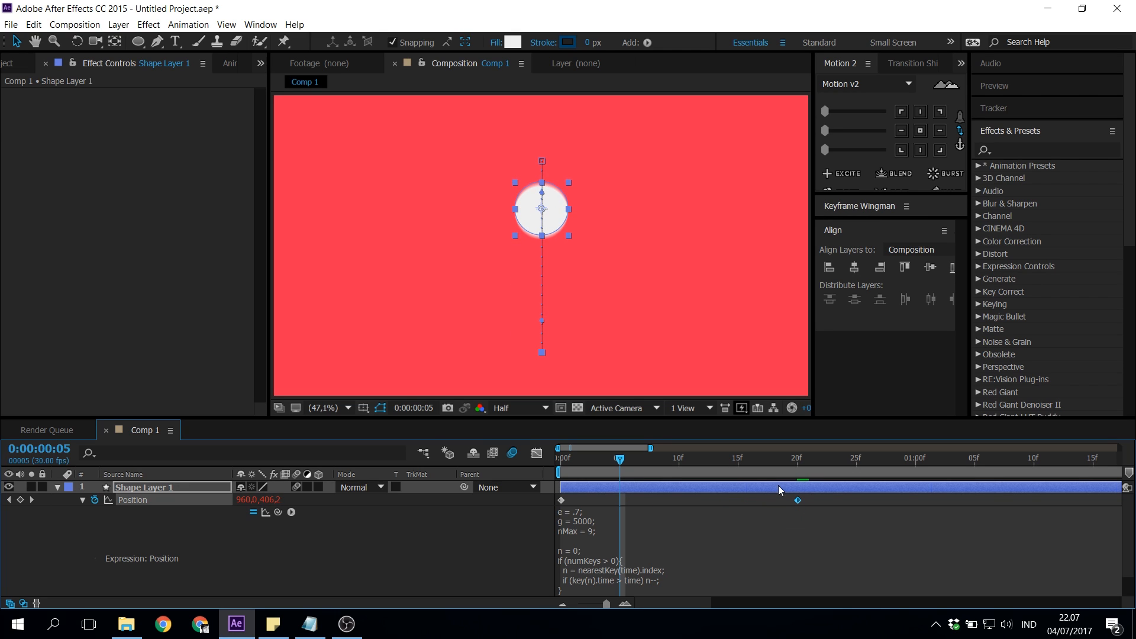
Step: Preview the bounce with the slower fall and inspect the e, g and nMax variables at the start of the Position expression
{"action": "key", "text": "space"}
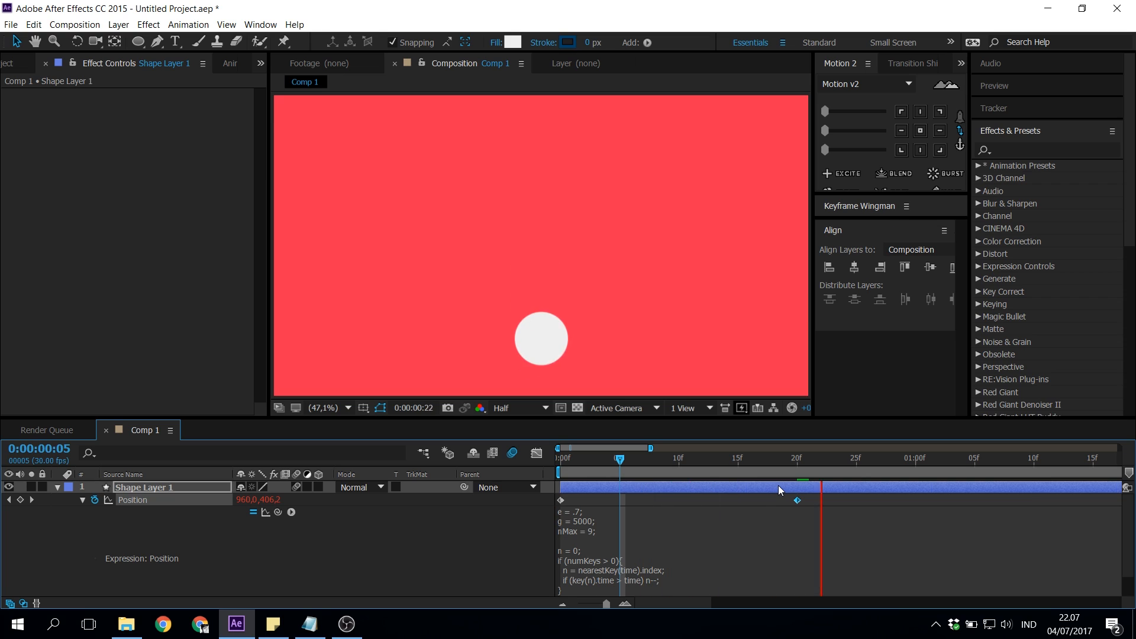
{"action": "key", "text": "space"}
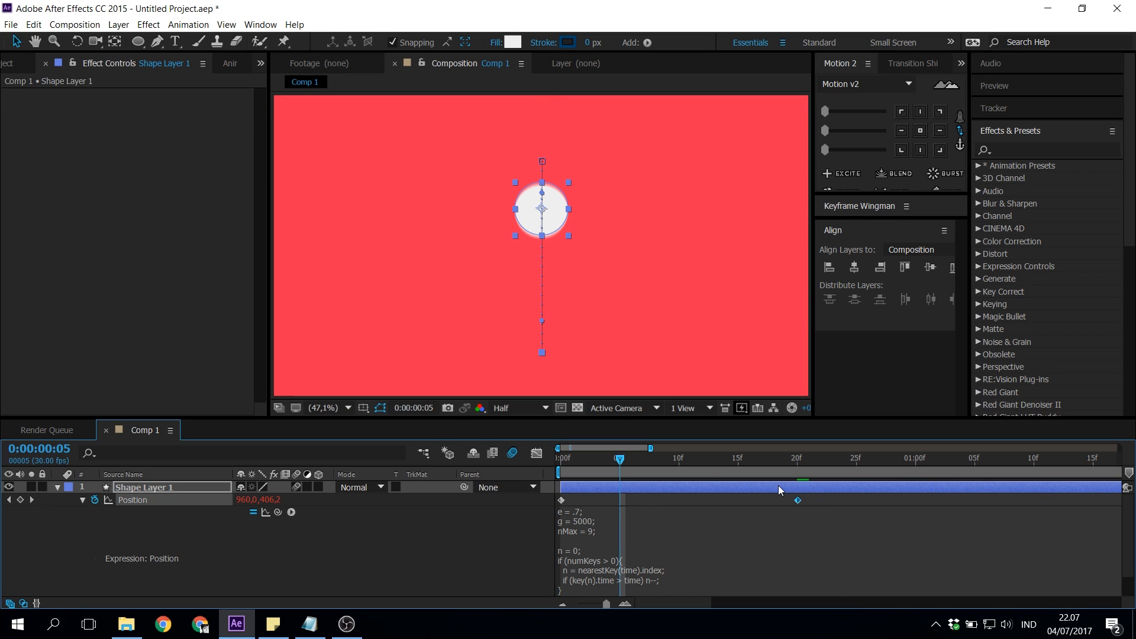
{"action": "left_click", "coordinate": [587, 545]}
{"action": "scroll", "coordinate": [591, 540], "scroll_direction": "down", "scroll_amount": 5}
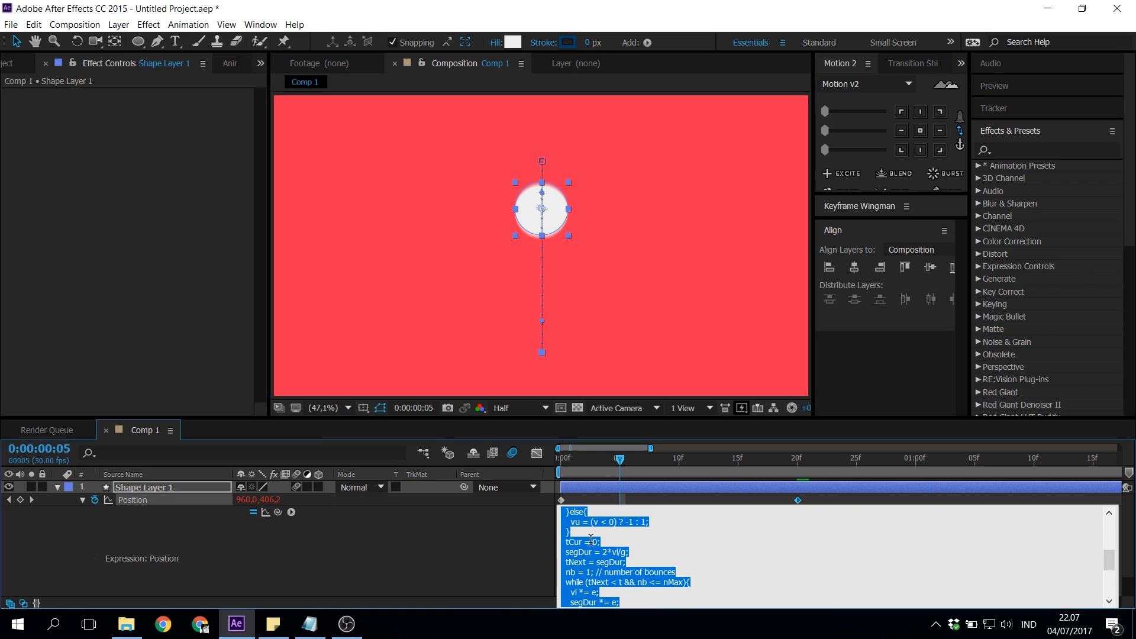
{"action": "scroll", "coordinate": [591, 540], "scroll_direction": "up", "scroll_amount": 5}
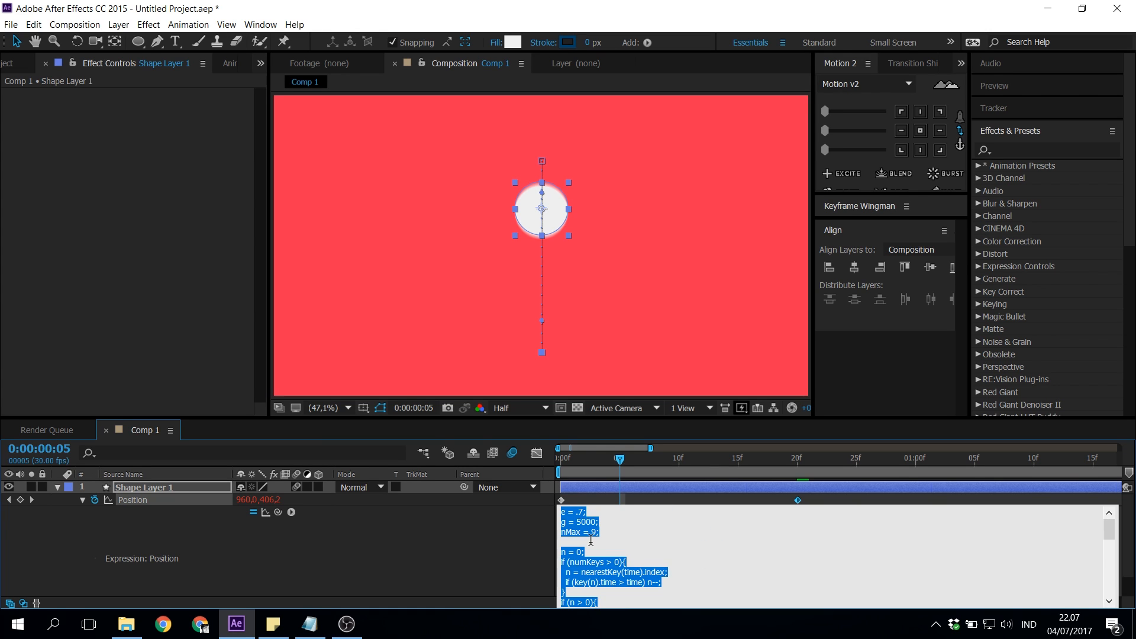
{"action": "left_click", "coordinate": [632, 526]}
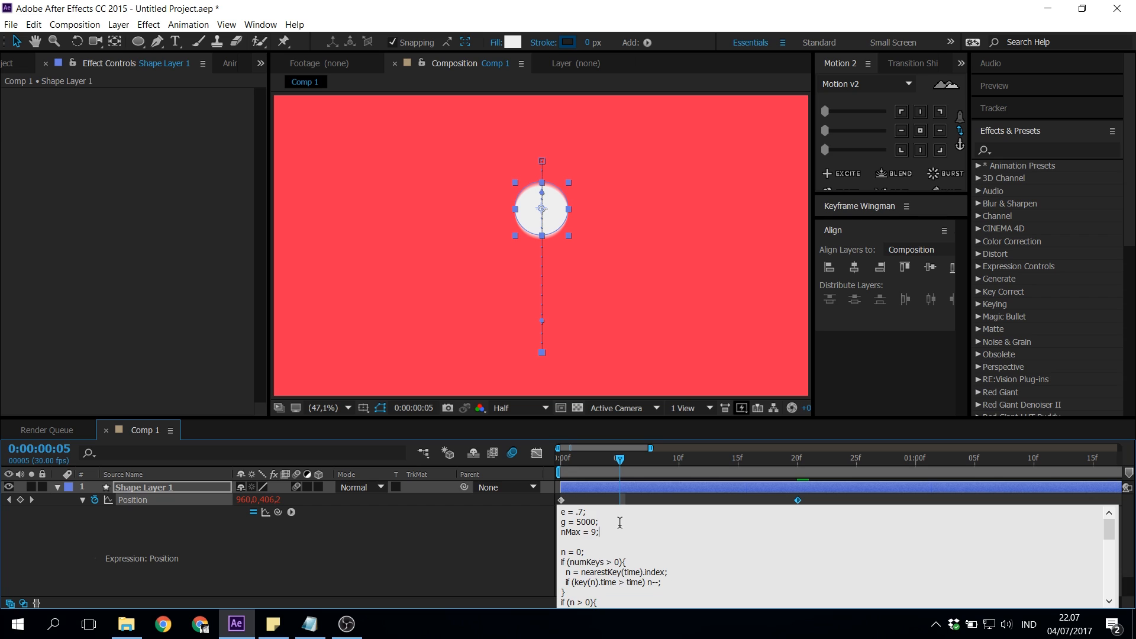
{"action": "key", "text": "shift+Up"}
{"action": "key", "text": "shift+Left"}
{"action": "key", "text": "shift+Left"}
{"action": "key", "text": "shift+Left"}
{"action": "key", "text": "shift+Left"}
{"action": "key", "text": "shift+Left"}
{"action": "key", "text": "shift+Left"}
{"action": "key", "text": "shift+Left"}
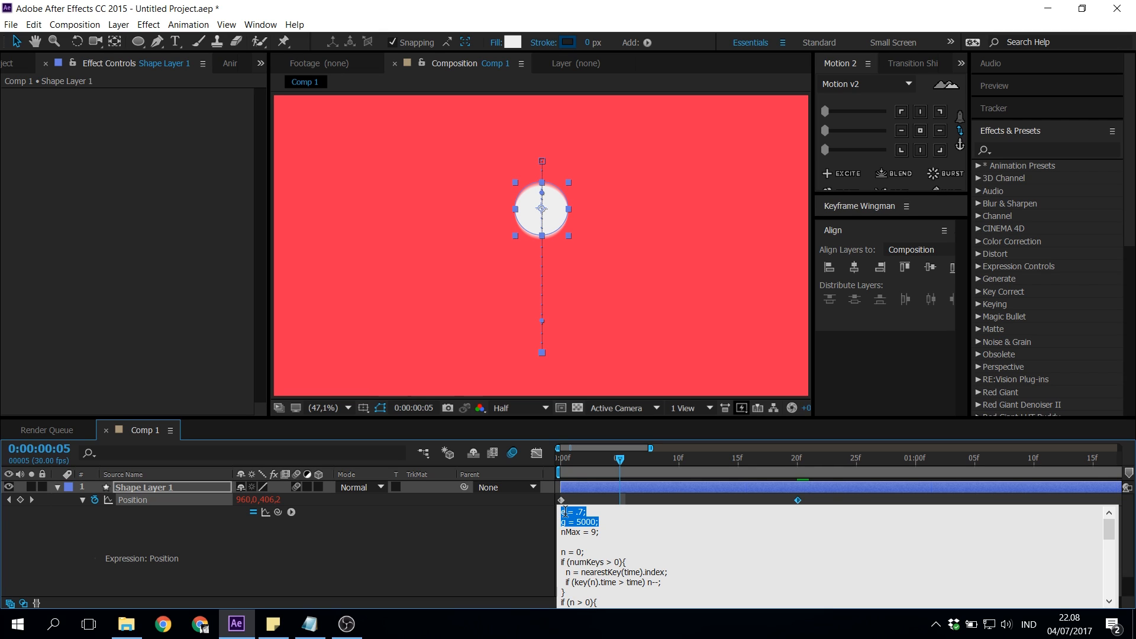
{"action": "left_click", "coordinate": [697, 545]}
Step: Move the circle's second Position keyframe to frame 10
{"action": "left_click", "coordinate": [680, 469]}
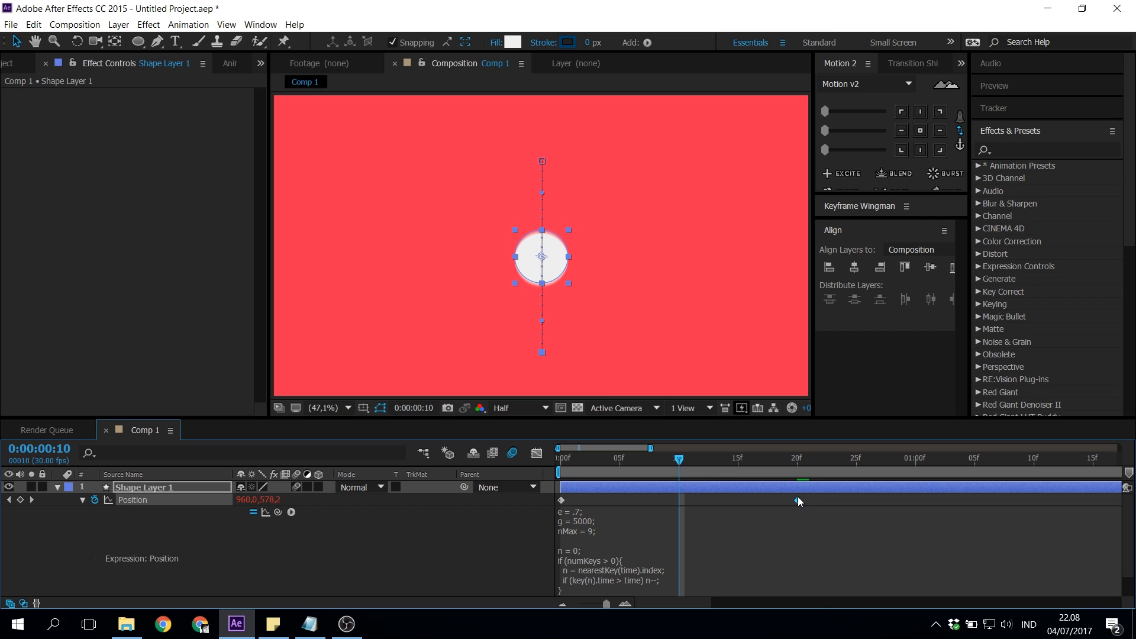
{"action": "left_click_drag", "start_coordinate": [798, 501], "coordinate": [714, 501]}
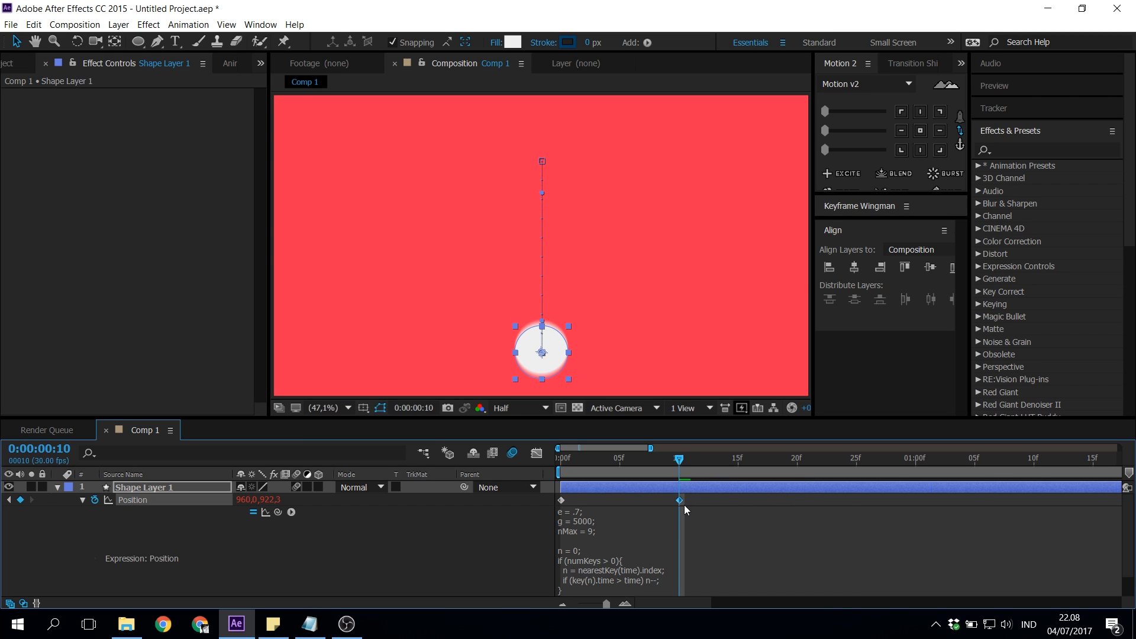
Step: Set the variable e to .2 in the circle's Position expression and preview the bounce
{"action": "left_click", "coordinate": [565, 513]}
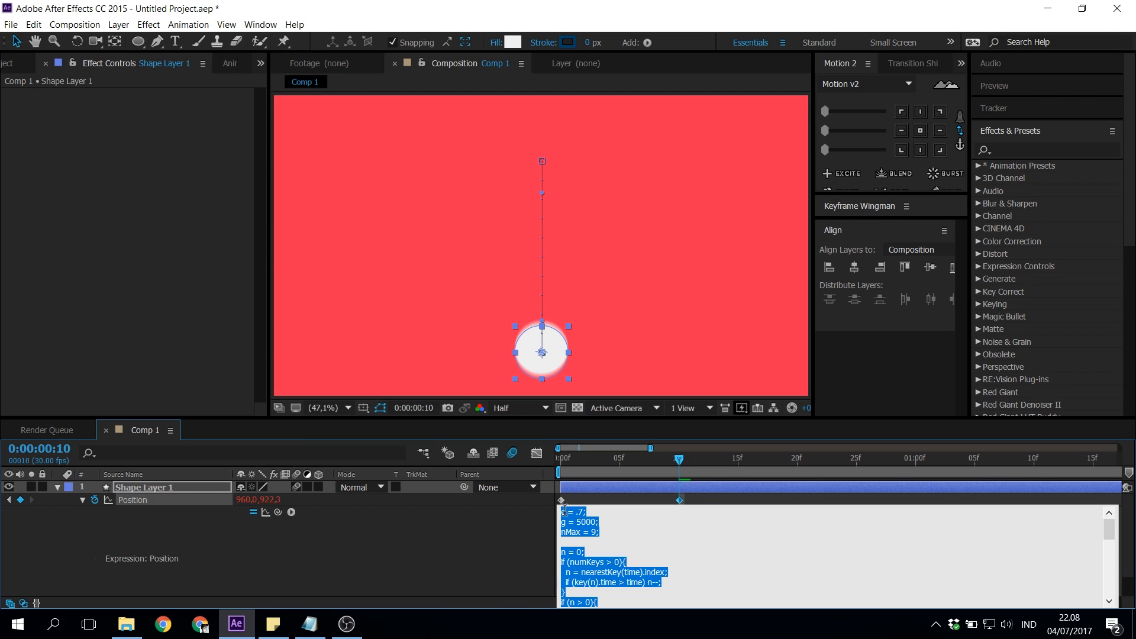
{"action": "left_click", "coordinate": [646, 511]}
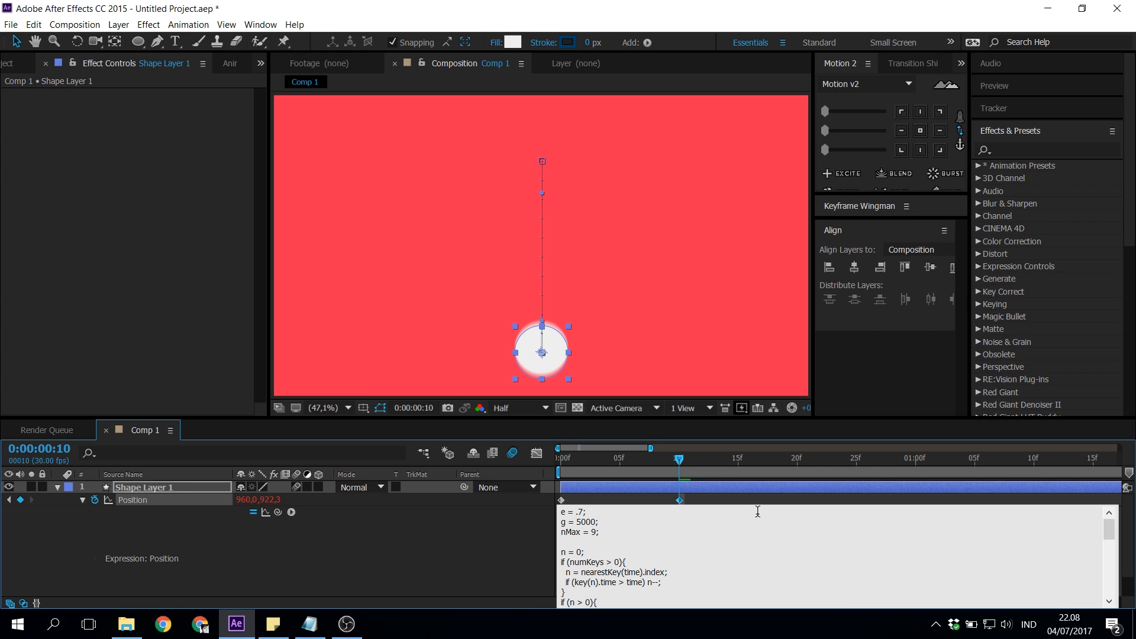
{"action": "left_click", "coordinate": [577, 512]}
{"action": "type", "text": "0"}
{"action": "key", "text": "BackSpace"}
{"action": "key", "text": "shift+Left"}
{"action": "type", "text": "2"}
{"action": "key", "text": "KP_Enter"}
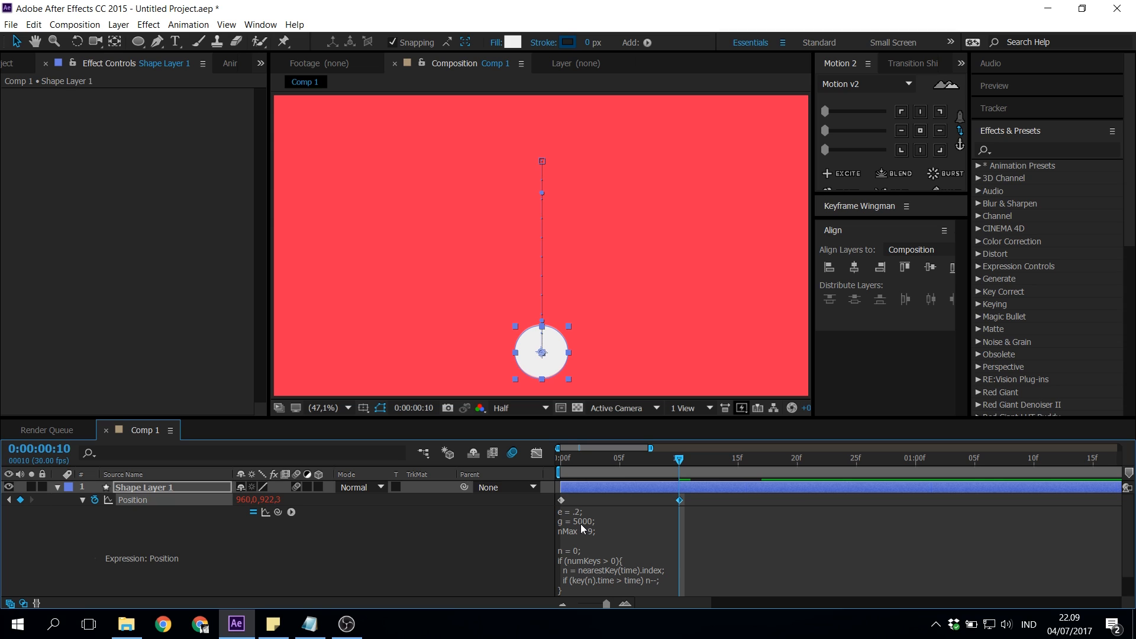
{"action": "key", "text": "space"}
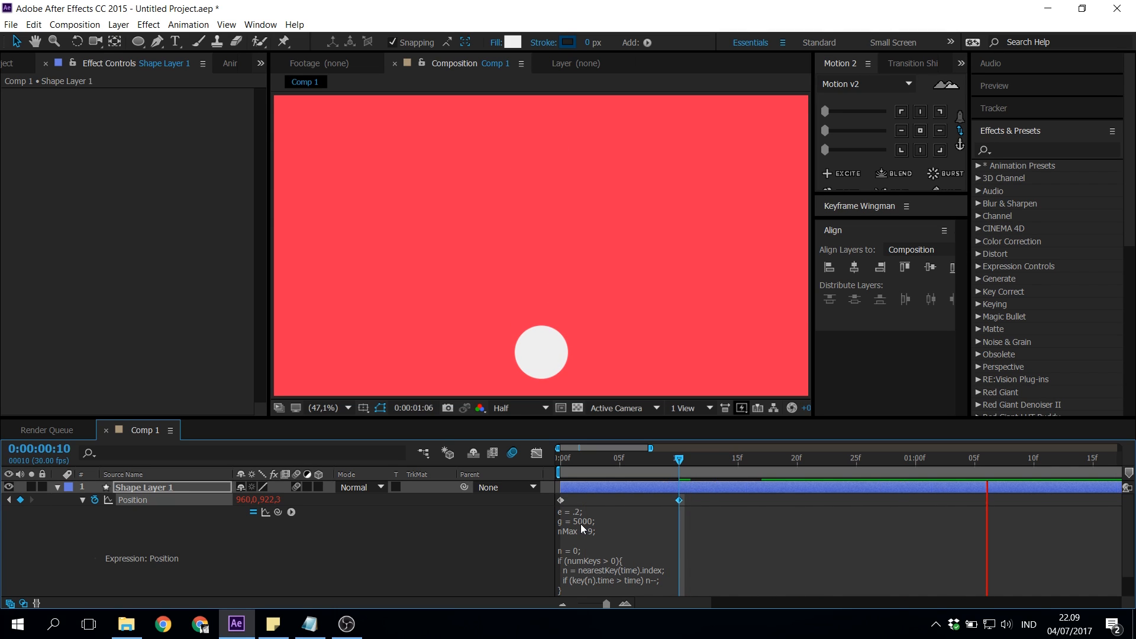
{"action": "key", "text": "space"}
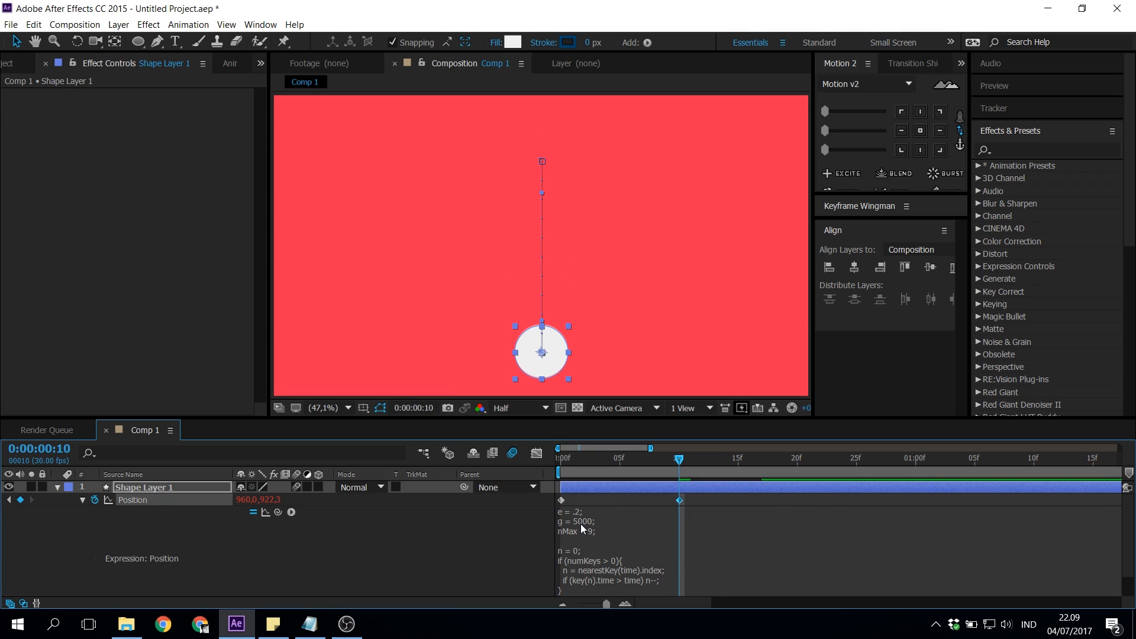
Step: Raise the variable e to .9 in the Position expression and preview the bounce
{"action": "left_click", "coordinate": [581, 510]}
{"action": "key", "text": "Left"}
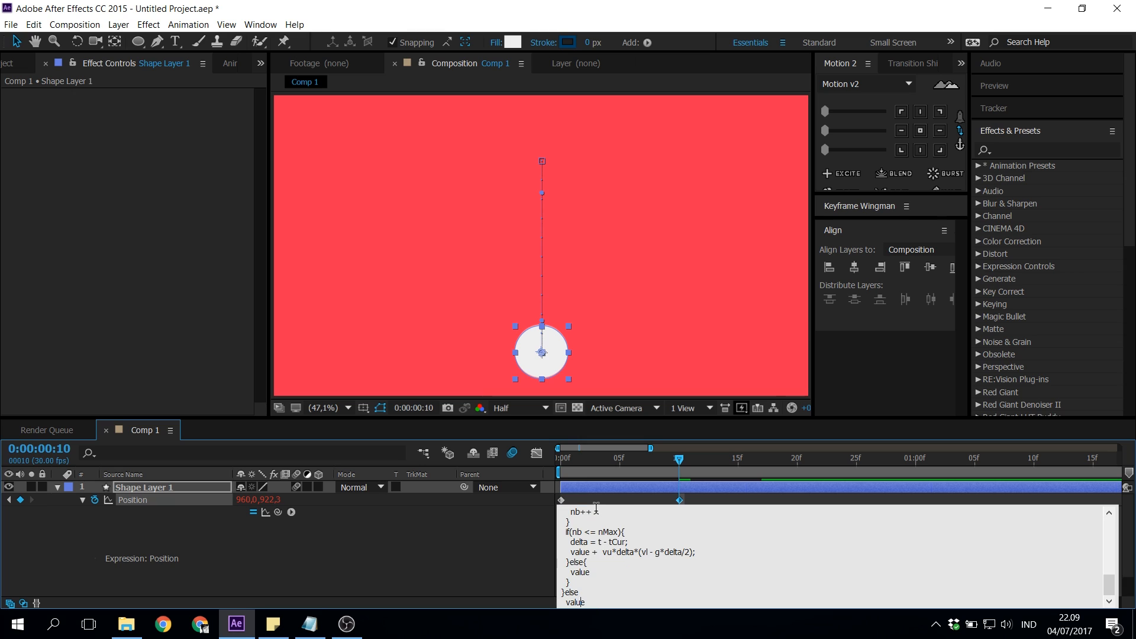
{"action": "scroll", "coordinate": [596, 507], "scroll_direction": "up", "scroll_amount": 10}
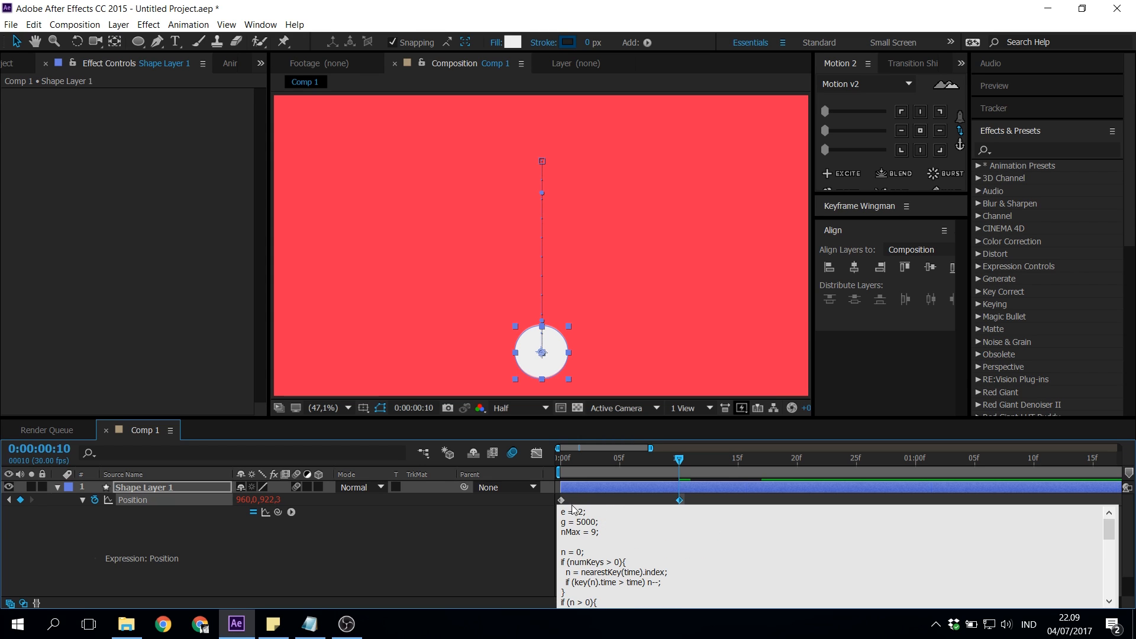
{"action": "key", "text": "shift+Left"}
{"action": "type", "text": "9"}
{"action": "key", "text": "KP_Enter"}
{"action": "key", "text": "space"}
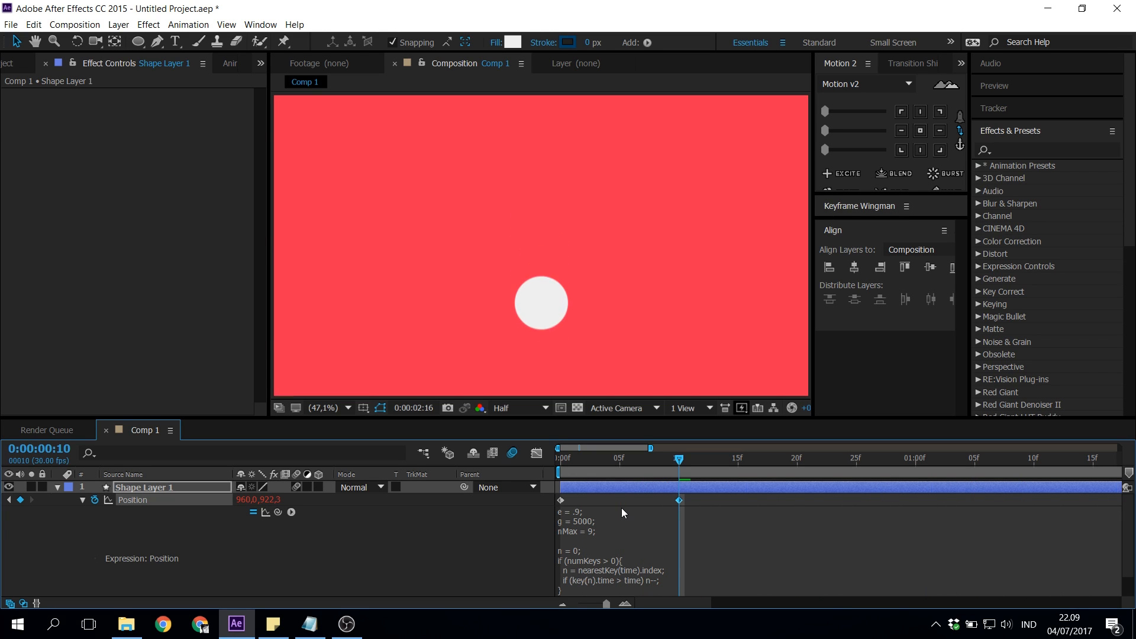
{"action": "key", "text": "space"}
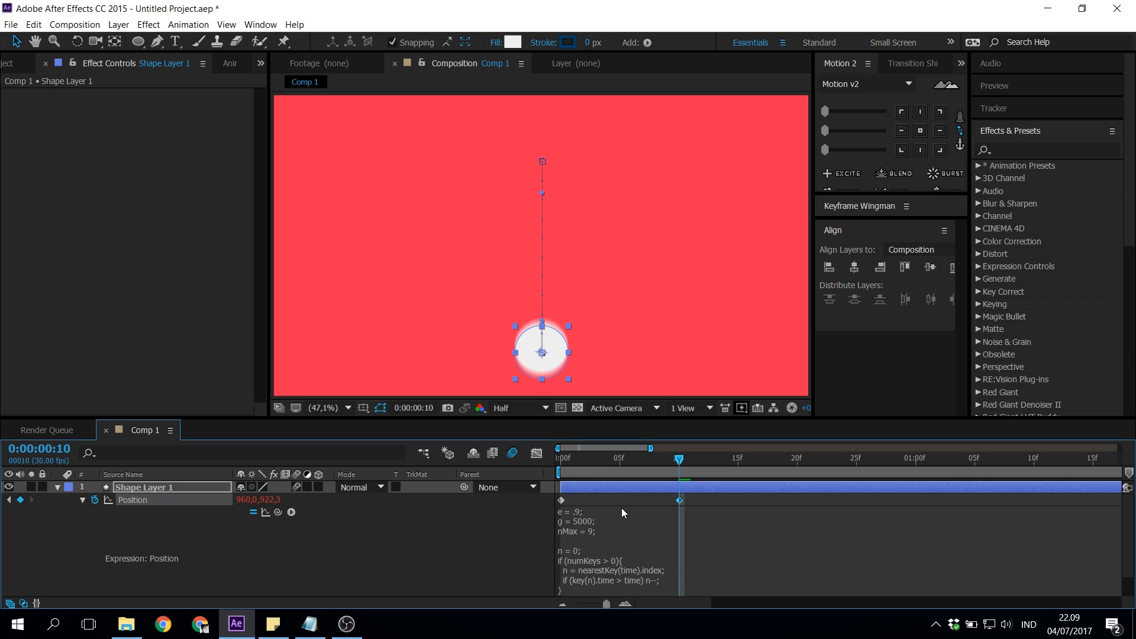
Step: Set the variable e back to .7 in the Position expression
{"action": "left_click", "coordinate": [565, 518]}
{"action": "left_click", "coordinate": [579, 511]}
{"action": "key", "text": "shift+Right"}
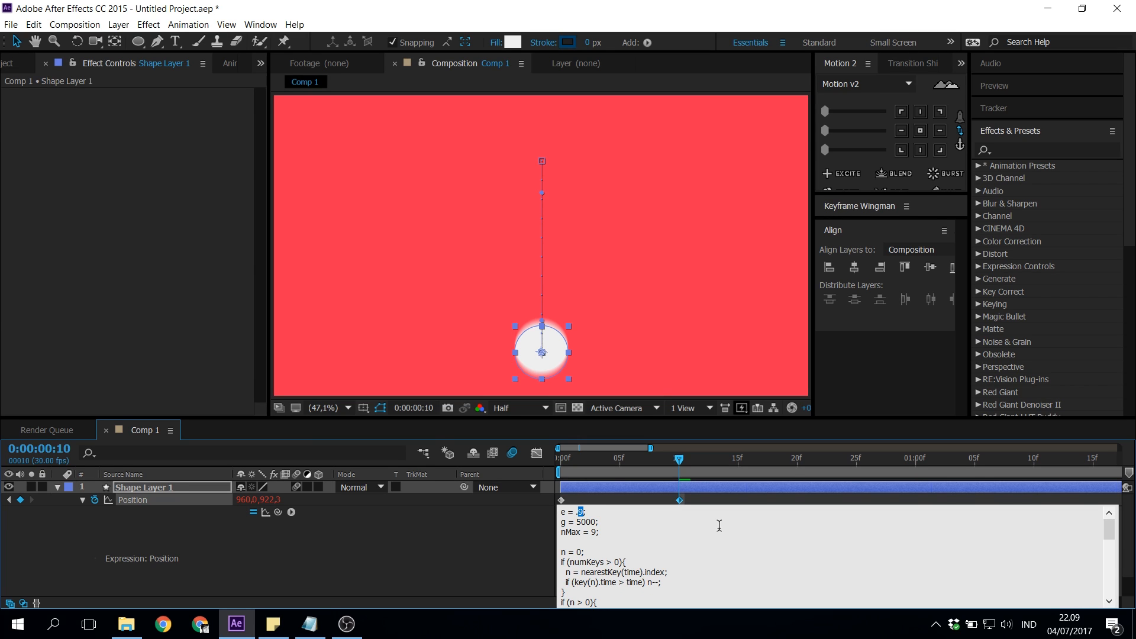
{"action": "type", "text": "7"}
{"action": "key", "text": "KP_Enter"}
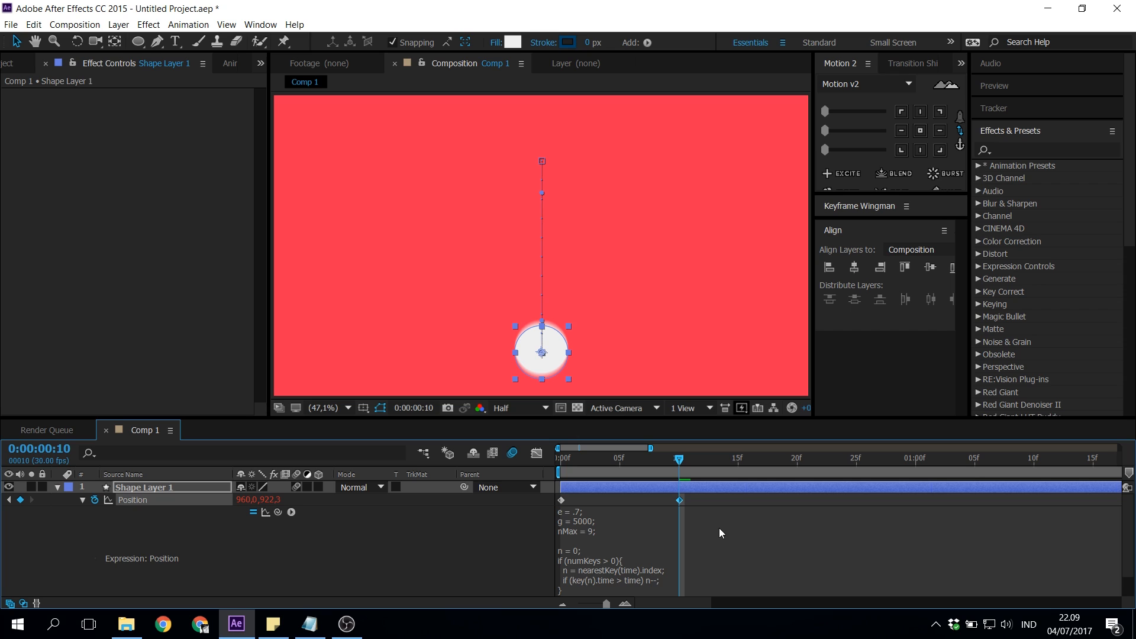
Step: Set the variable e to 1 in the Position expression and preview the bounce
{"action": "left_click", "coordinate": [580, 519]}
{"action": "left_click", "coordinate": [580, 511]}
{"action": "key", "text": "shift+Left"}
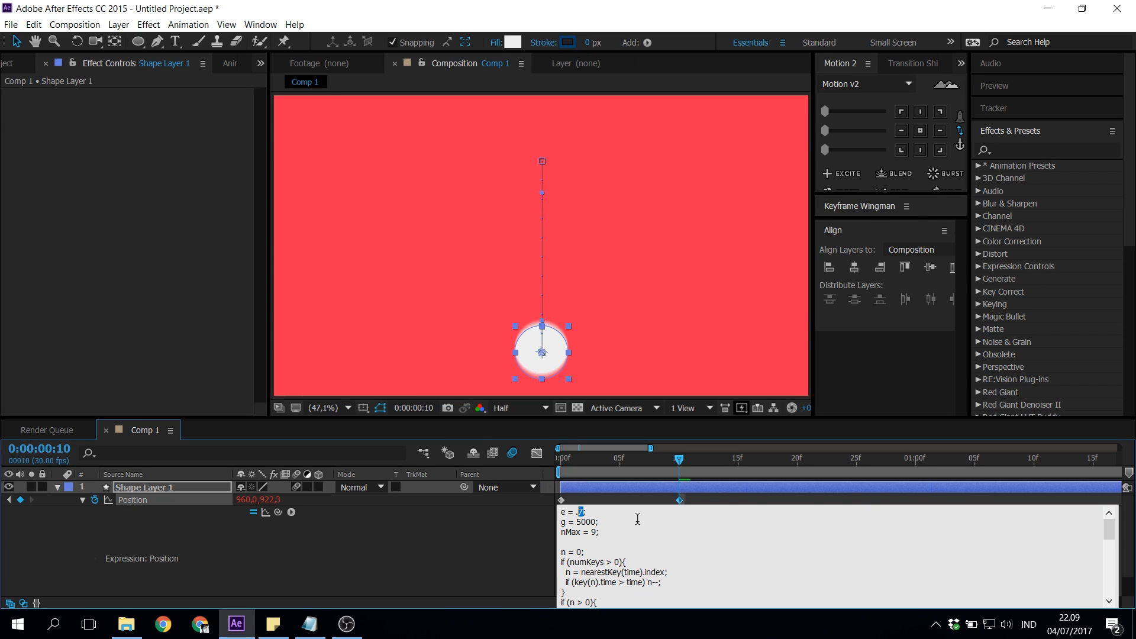
{"action": "type", "text": "1"}
{"action": "key", "text": "KP_Enter"}
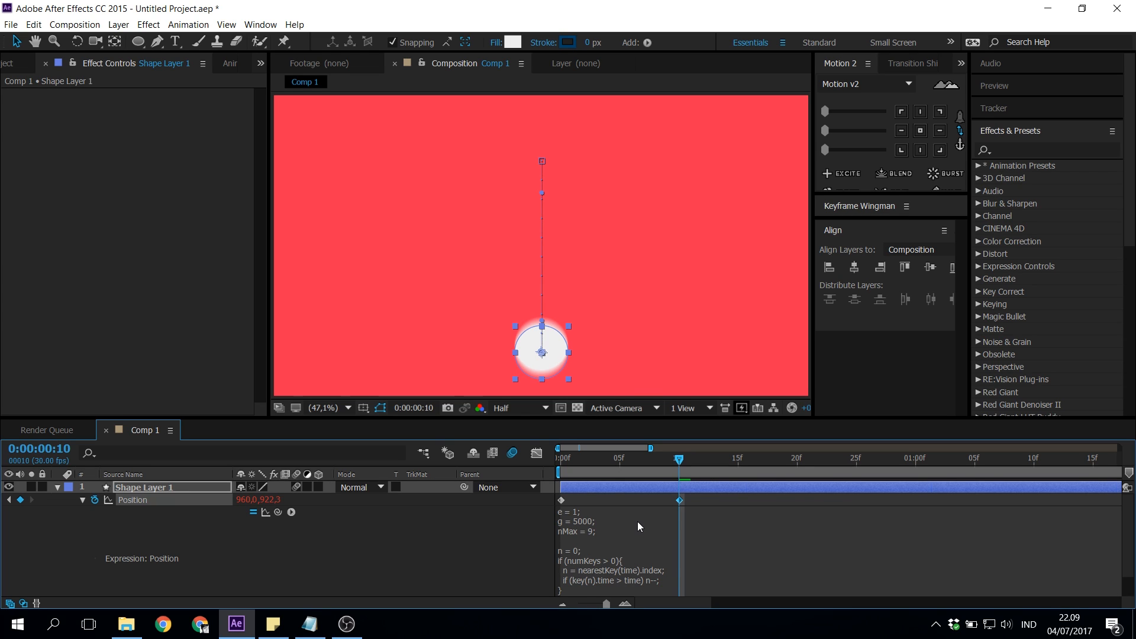
{"action": "key", "text": "space"}
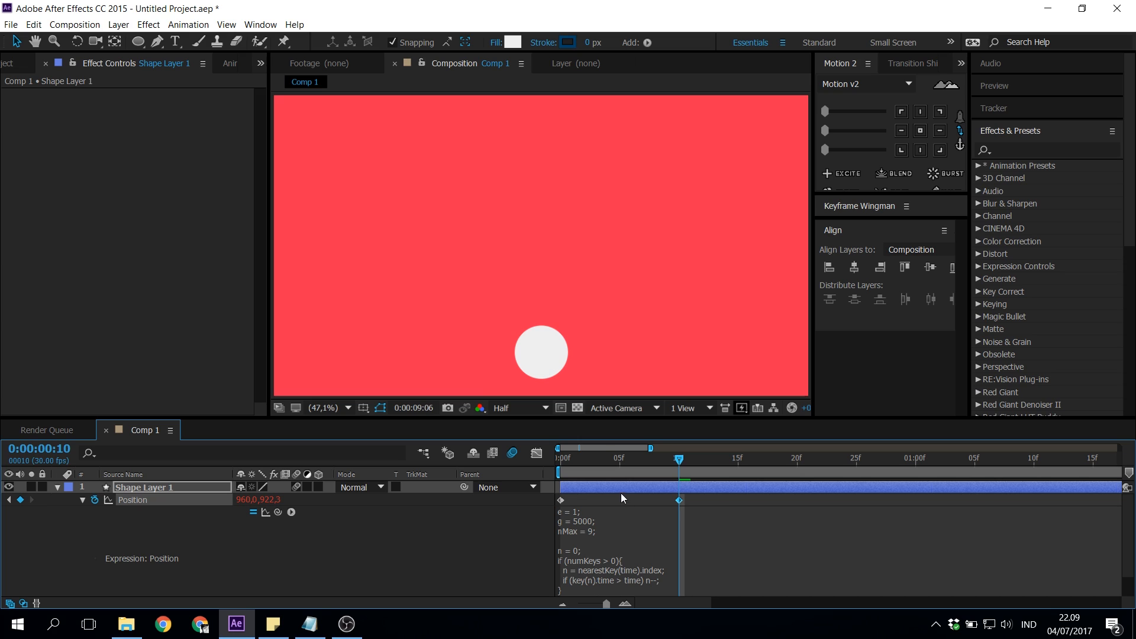
{"action": "left_click", "coordinate": [600, 459]}
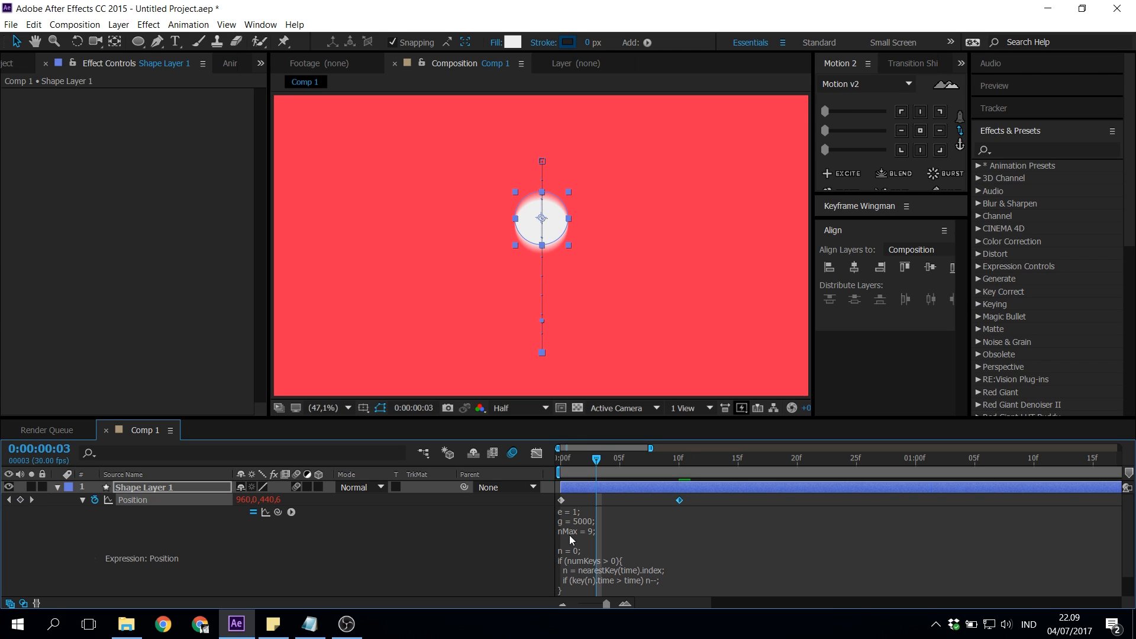
Step: Set nMax to 900 in the Position expression and preview the bounce over the full ten-second composition
{"action": "left_click", "coordinate": [590, 534]}
{"action": "left_click", "coordinate": [592, 540]}
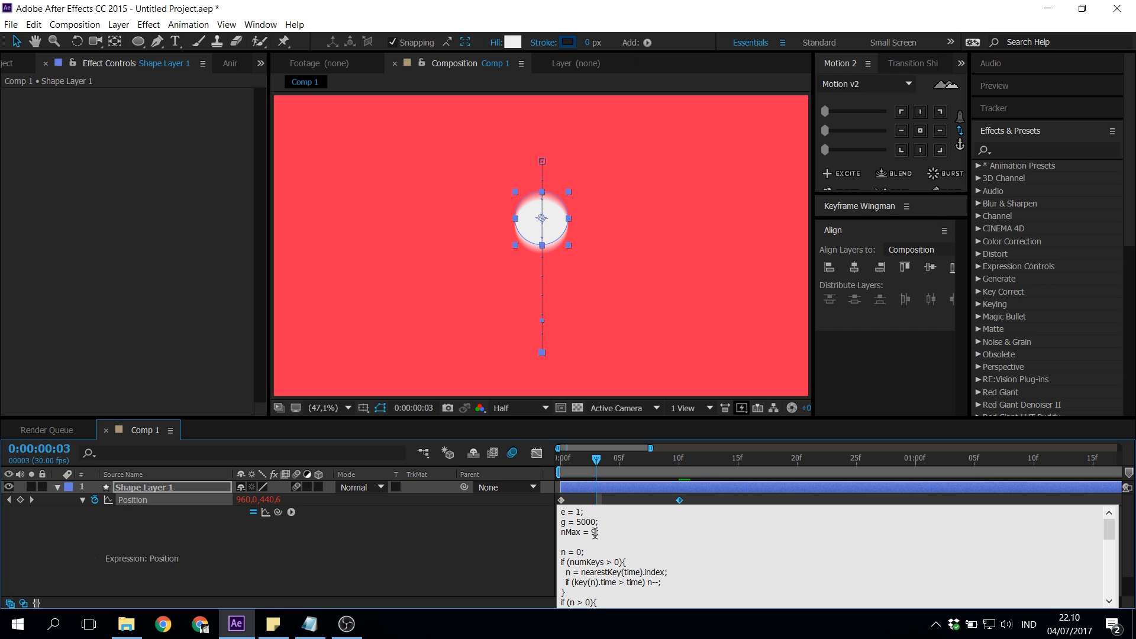
{"action": "type", "text": "00"}
{"action": "key", "text": "KP_Enter"}
{"action": "key", "text": "minus"}
{"action": "key", "text": "minus"}
{"action": "key", "text": "minus"}
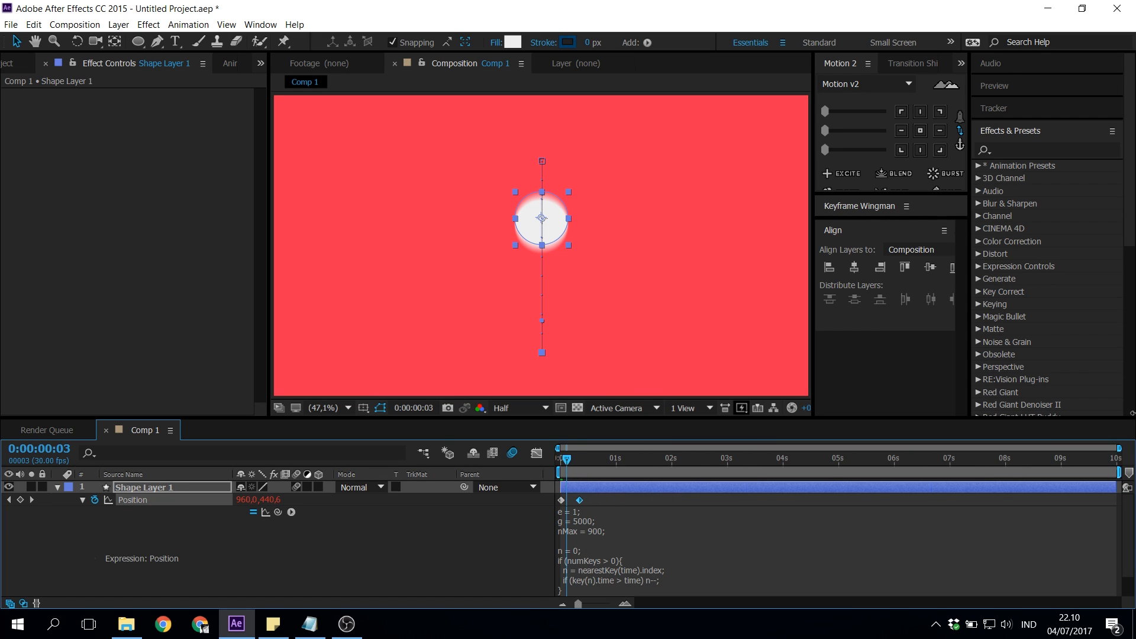
{"action": "key", "text": "space"}
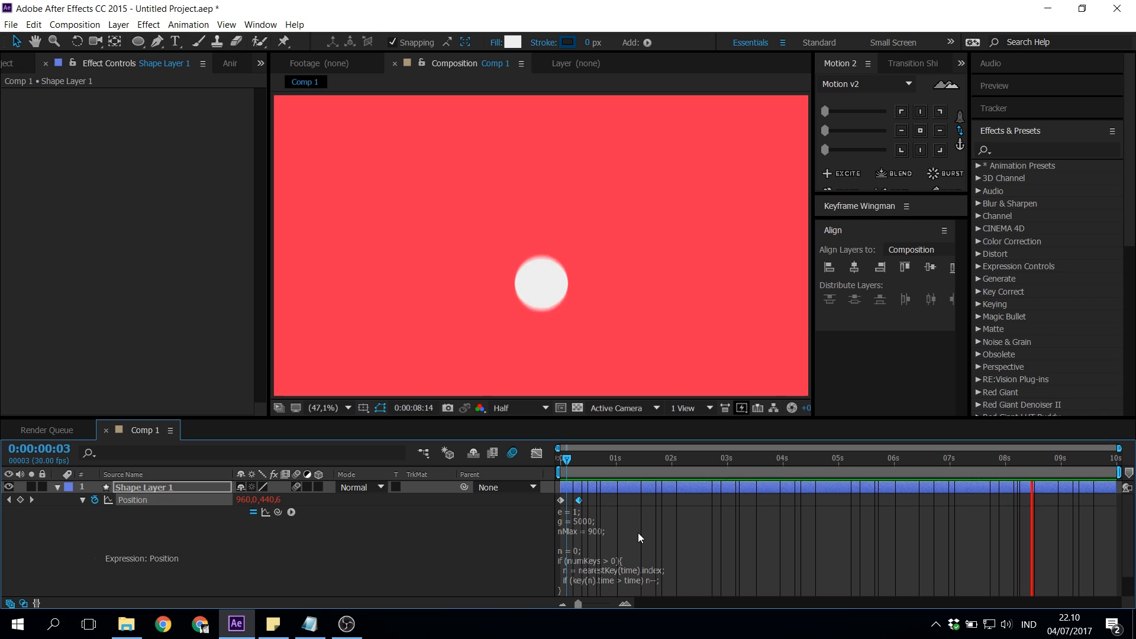
Step: Restore nMax to 9 and e to .7 in the circle's Position expression
{"action": "left_click", "coordinate": [595, 533]}
{"action": "left_click", "coordinate": [596, 531]}
{"action": "left_click", "coordinate": [596, 531]}
{"action": "key", "text": "shift+Right"}
{"action": "key", "text": "shift+Right"}
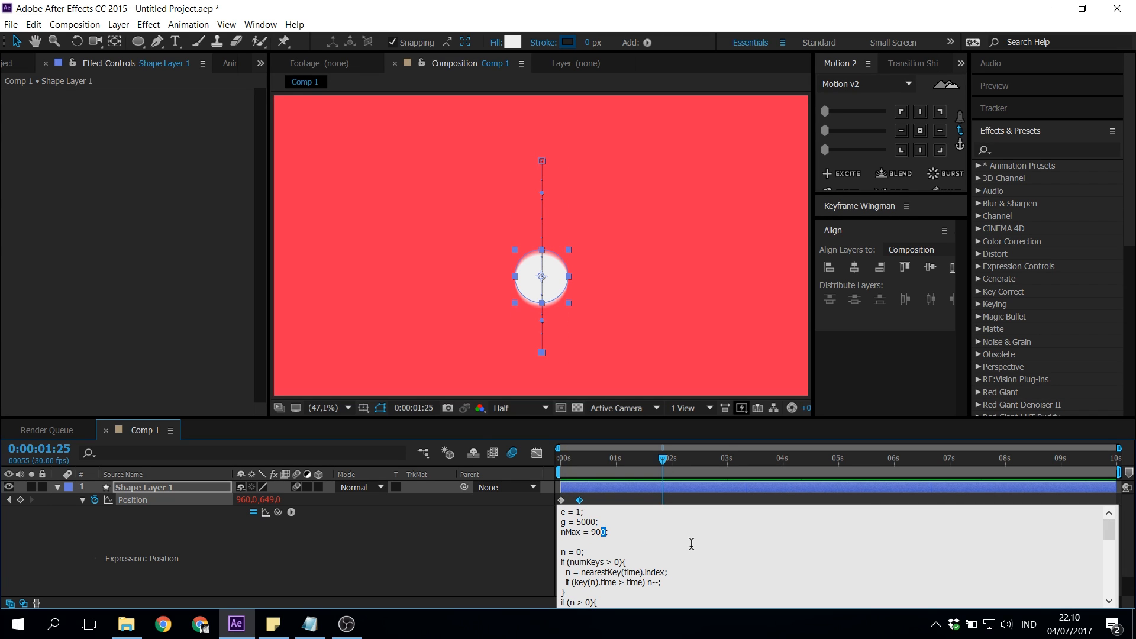
{"action": "key", "text": "BackSpace"}
{"action": "key", "text": "shift+Left"}
{"action": "type", "text": ".7"}
{"action": "key", "text": "KP_Enter"}
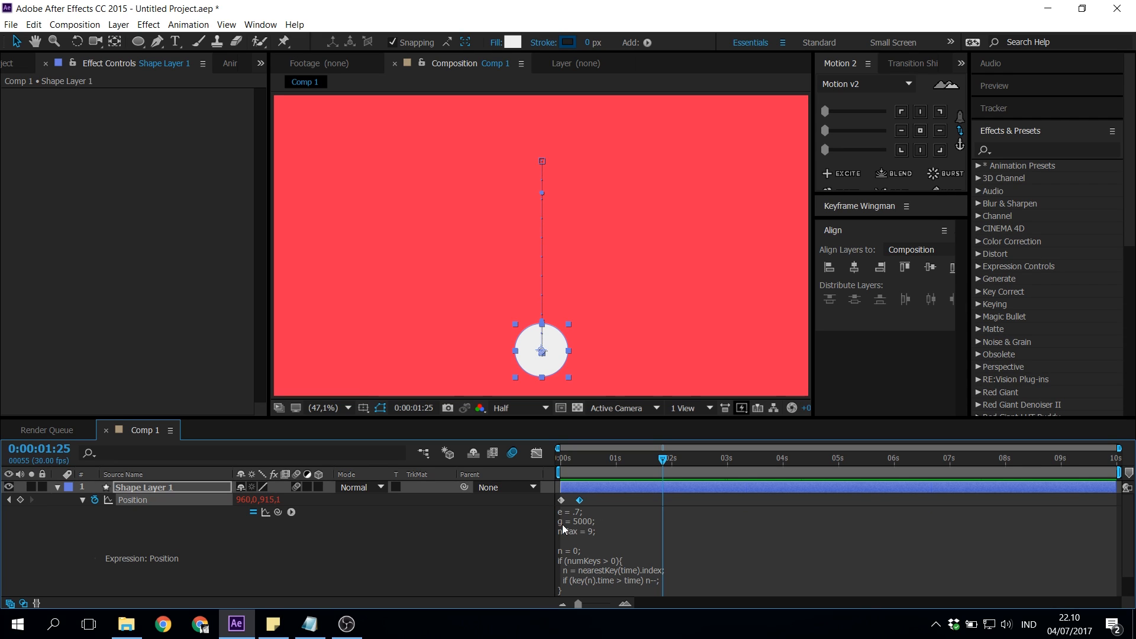
Step: Inspect the variable g in the Position expression and preview the bounce with the restored settings
{"action": "left_click", "coordinate": [581, 519]}
{"action": "left_click", "coordinate": [582, 521]}
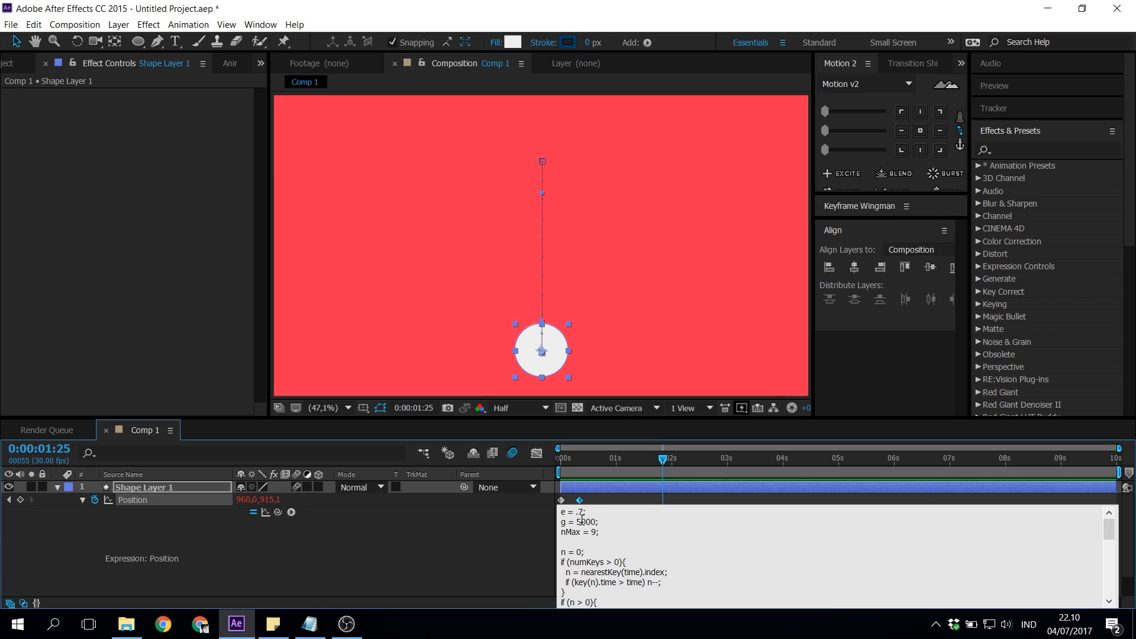
{"action": "key", "text": "KP_Enter"}
{"action": "key", "text": "space"}
Step: Set the variable g to 10000 in the Position expression and preview the bounce
{"action": "left_click", "coordinate": [582, 526]}
{"action": "left_click", "coordinate": [576, 522]}
{"action": "type", "text": "1"}
{"action": "key", "text": "Delete"}
{"action": "type", "text": "0"}
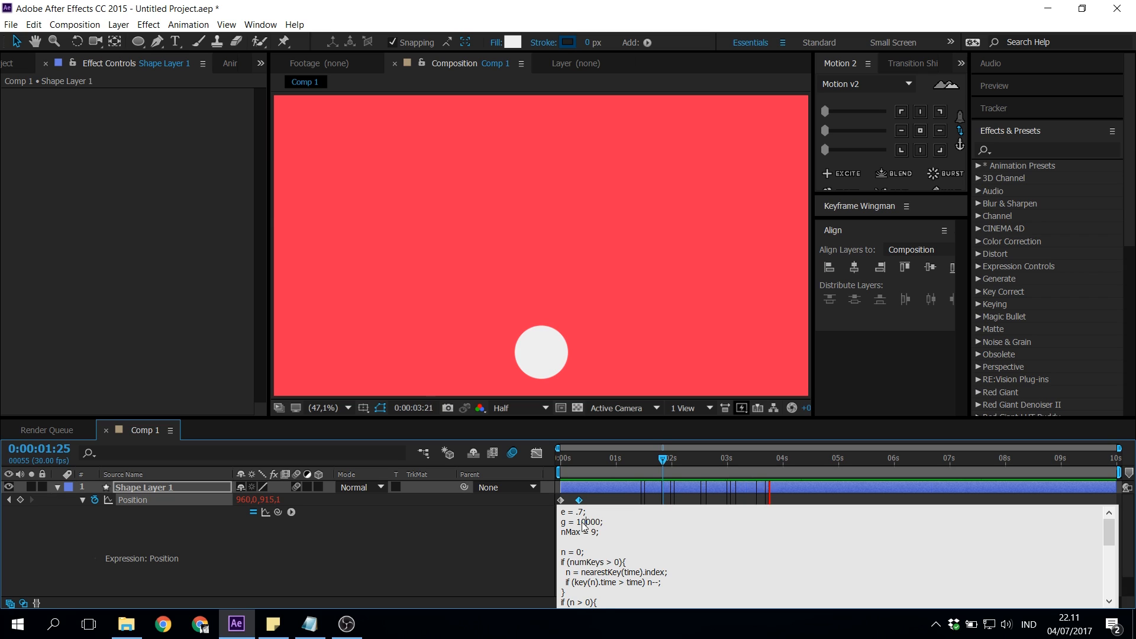
{"action": "key", "text": "KP_Enter"}
{"action": "key", "text": "space"}
{"action": "key", "text": "space"}
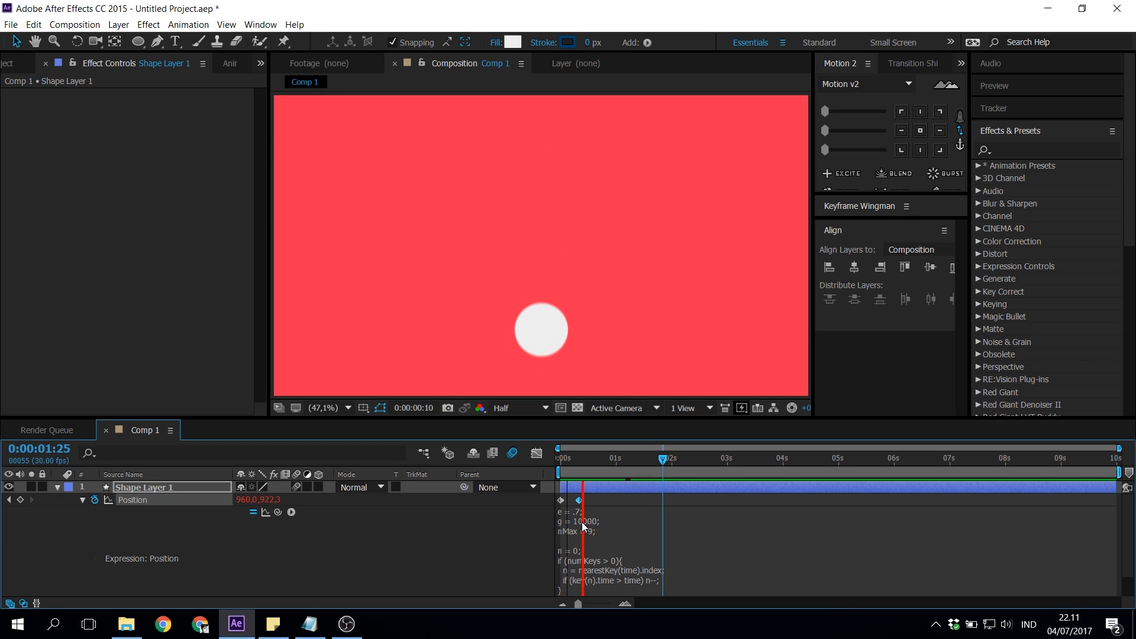
{"action": "key", "text": "space"}
{"action": "key", "text": "space"}
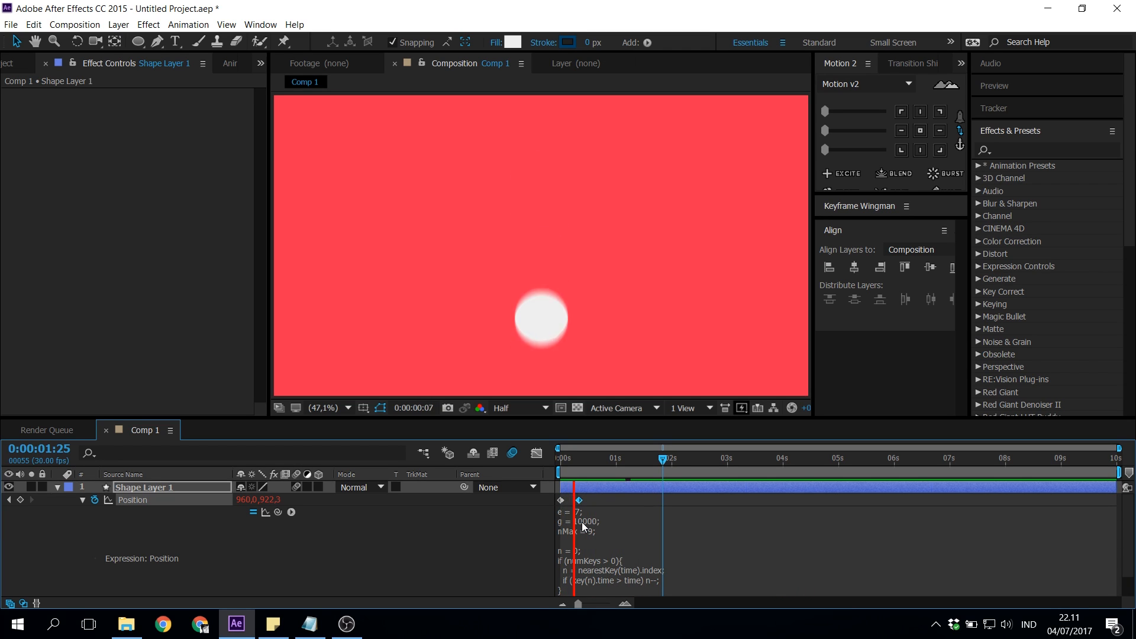
{"action": "key", "text": "space"}
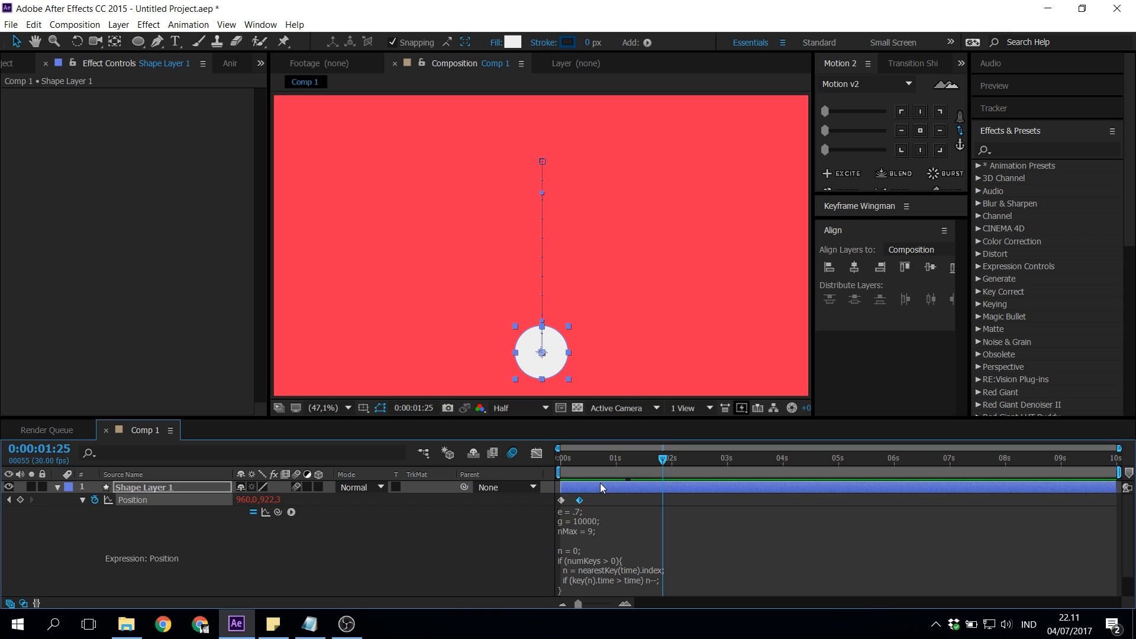
Step: Move the current time to frame 22 and duplicate Shape Layer 1
{"action": "left_click", "coordinate": [601, 459]}
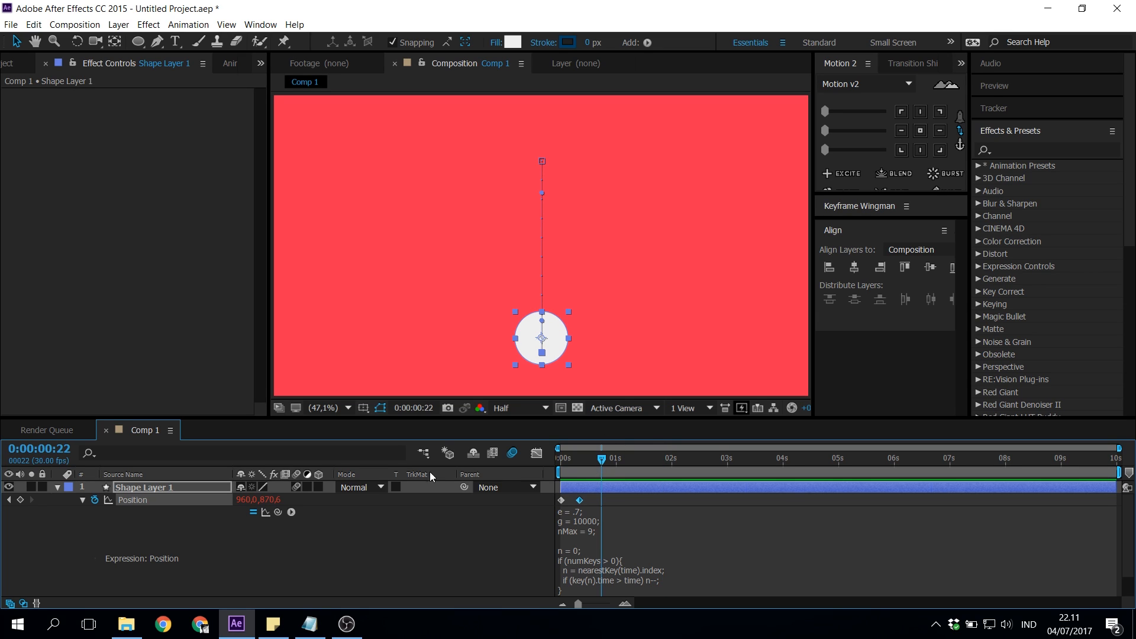
{"action": "left_click", "coordinate": [601, 495]}
{"action": "key", "text": "ctrl+d"}
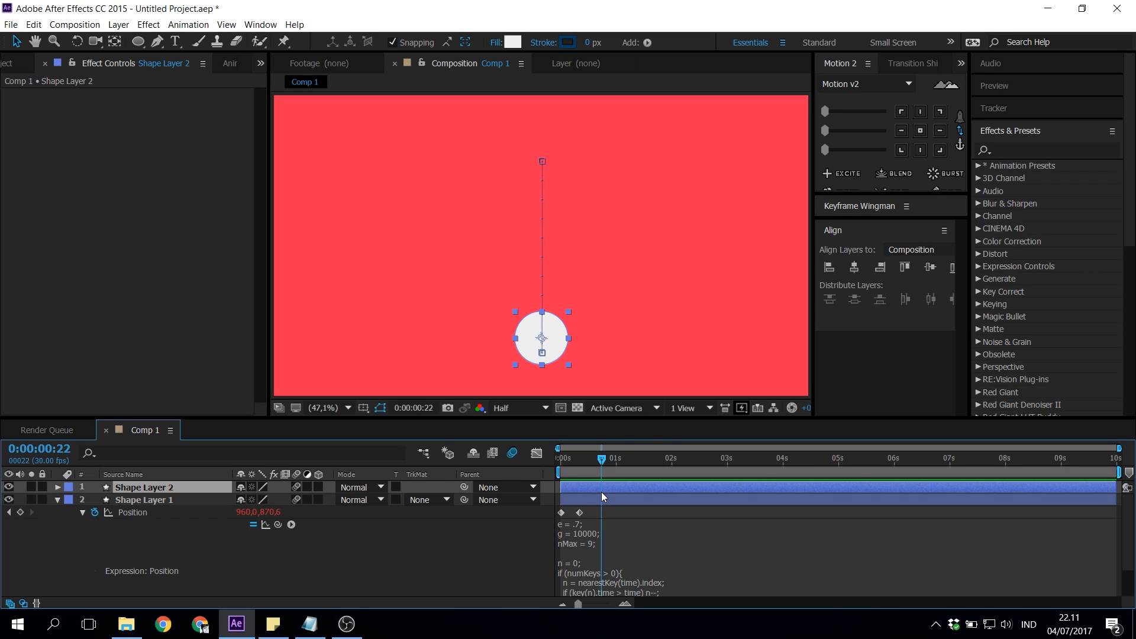
Step: Select both Position keyframes of Shape Layer 2 at frame 10 and move its circle sideways to about X 1503.7
{"action": "key", "text": "p"}
{"action": "left_click", "coordinate": [578, 459]}
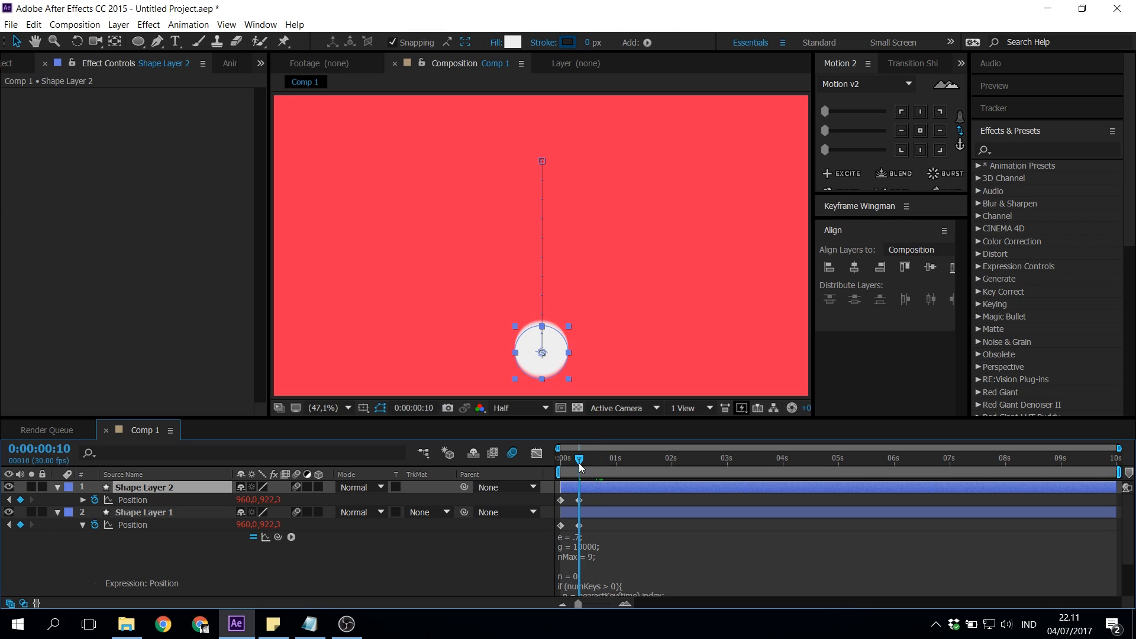
{"action": "left_click_drag", "start_coordinate": [587, 496], "coordinate": [549, 508]}
{"action": "left_click_drag", "start_coordinate": [545, 363], "coordinate": [698, 370]}
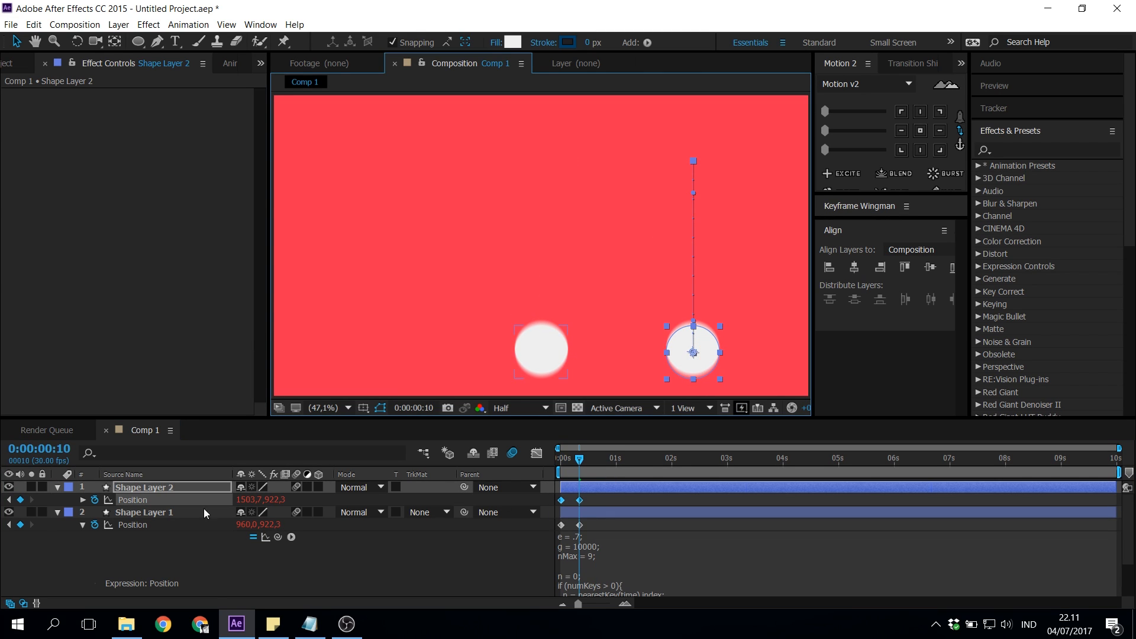
Step: Set the variable g to 5000 in Shape Layer 2's Position expression
{"action": "left_click", "coordinate": [83, 499]}
{"action": "left_click", "coordinate": [594, 521]}
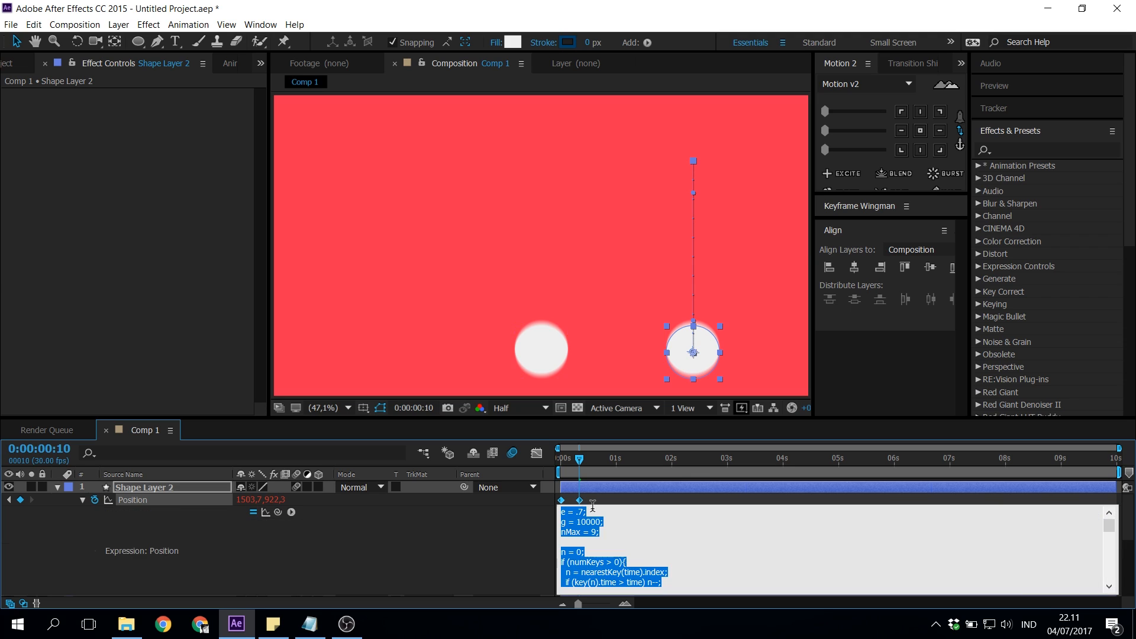
{"action": "left_click", "coordinate": [586, 522]}
{"action": "key", "text": "shift+Left"}
{"action": "key", "text": "shift+Left"}
{"action": "type", "text": "5"}
{"action": "key", "text": "KP_Enter"}
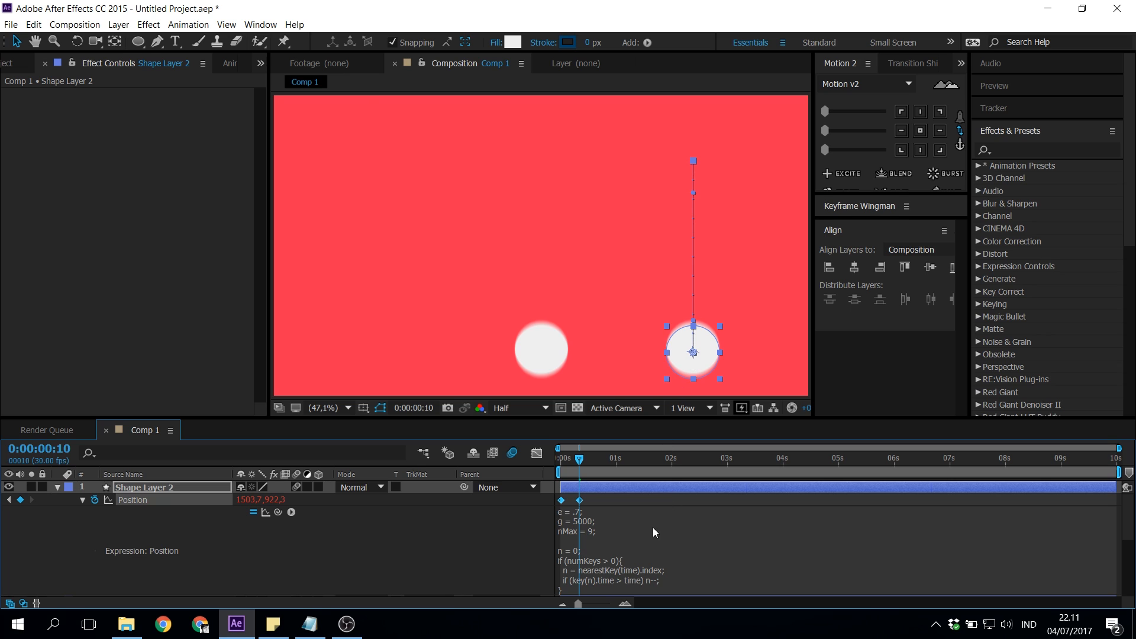
Step: Preview the two circles bouncing side by side and move the current time to 0:00:01:01
{"action": "scroll", "coordinate": [652, 527], "scroll_direction": "down", "scroll_amount": 5}
{"action": "scroll", "coordinate": [646, 524], "scroll_direction": "up", "scroll_amount": 5}
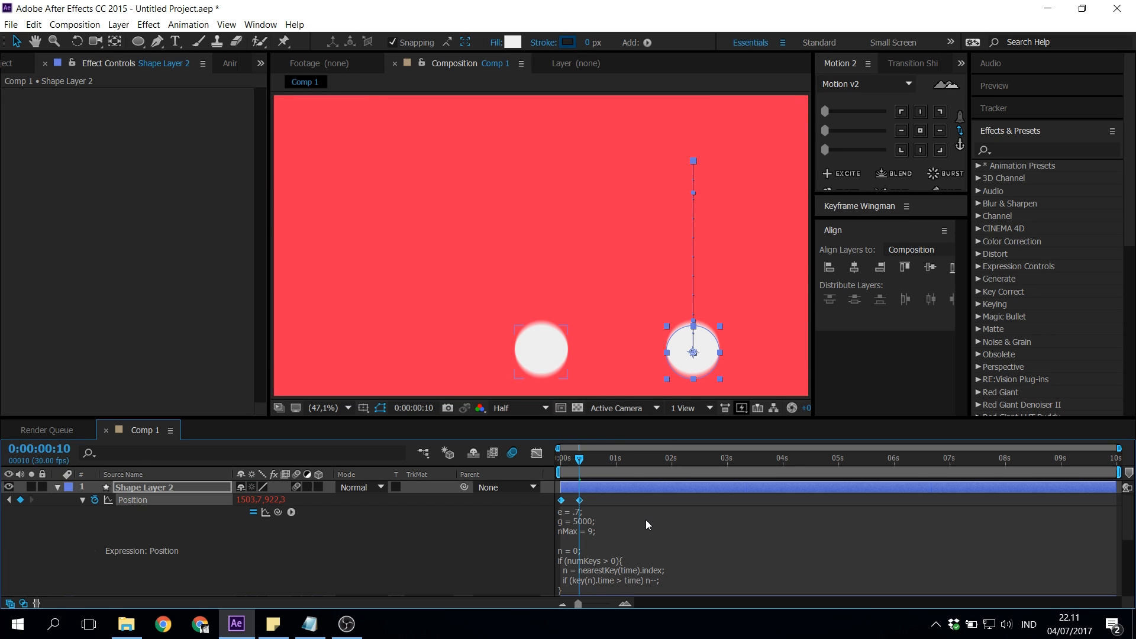
{"action": "key", "text": "space"}
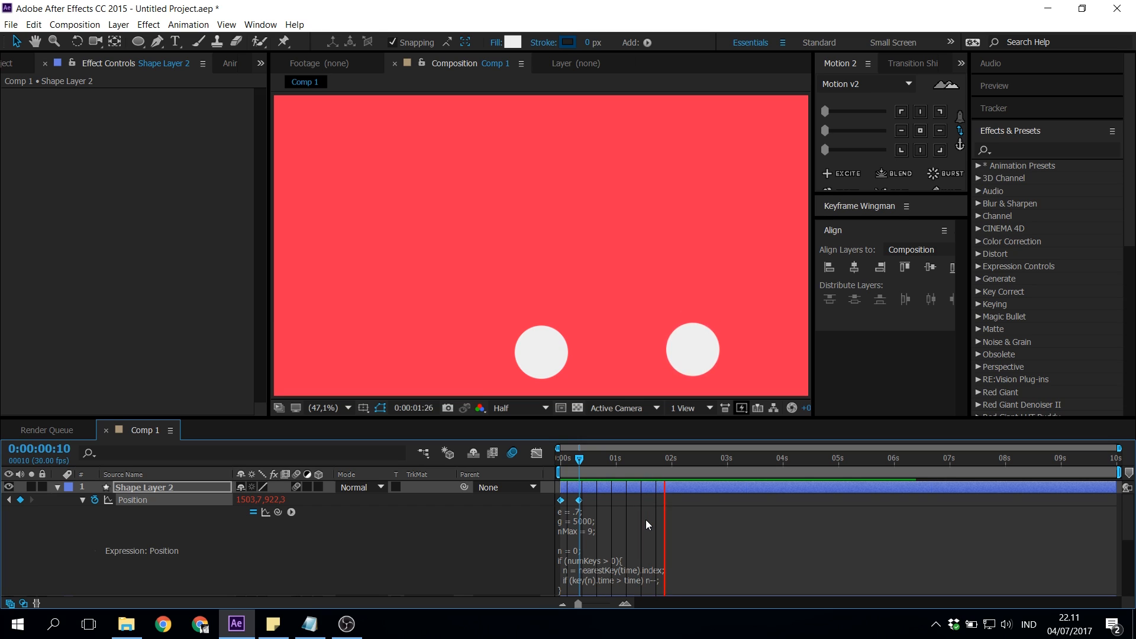
{"action": "left_click", "coordinate": [645, 519]}
{"action": "left_click", "coordinate": [645, 519]}
{"action": "left_click", "coordinate": [617, 457]}
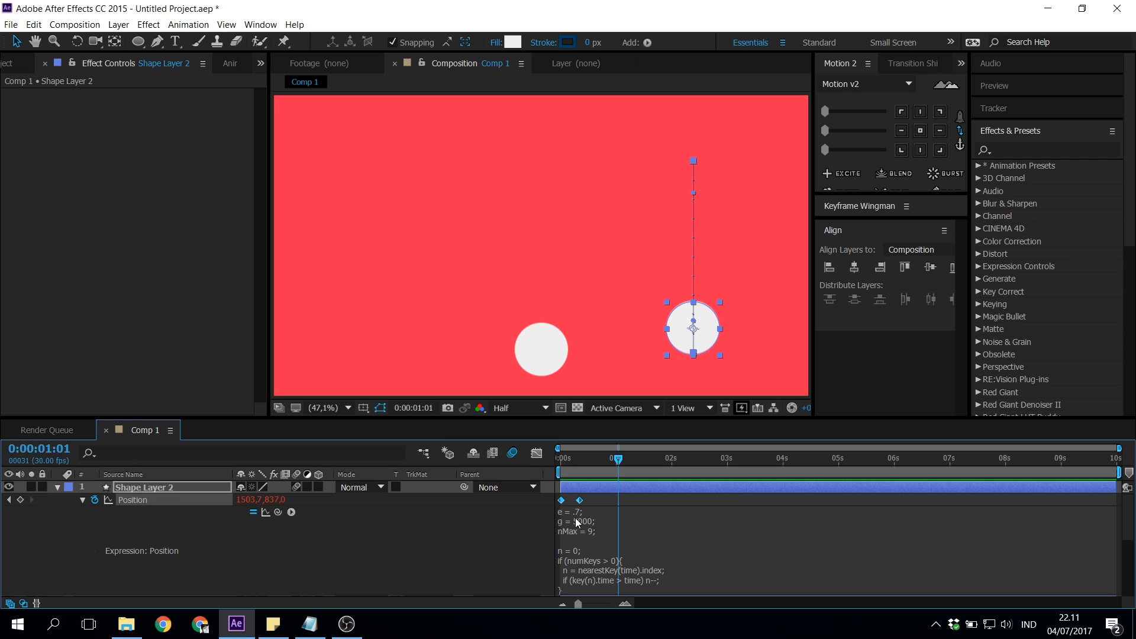
Step: Review the code of Shape Layer 2's Position expression and move the current time to 0:00:01:28
{"action": "scroll", "coordinate": [639, 555], "scroll_direction": "down", "scroll_amount": 1}
{"action": "left_click", "coordinate": [584, 525]}
{"action": "scroll", "coordinate": [585, 522], "scroll_direction": "down", "scroll_amount": 10}
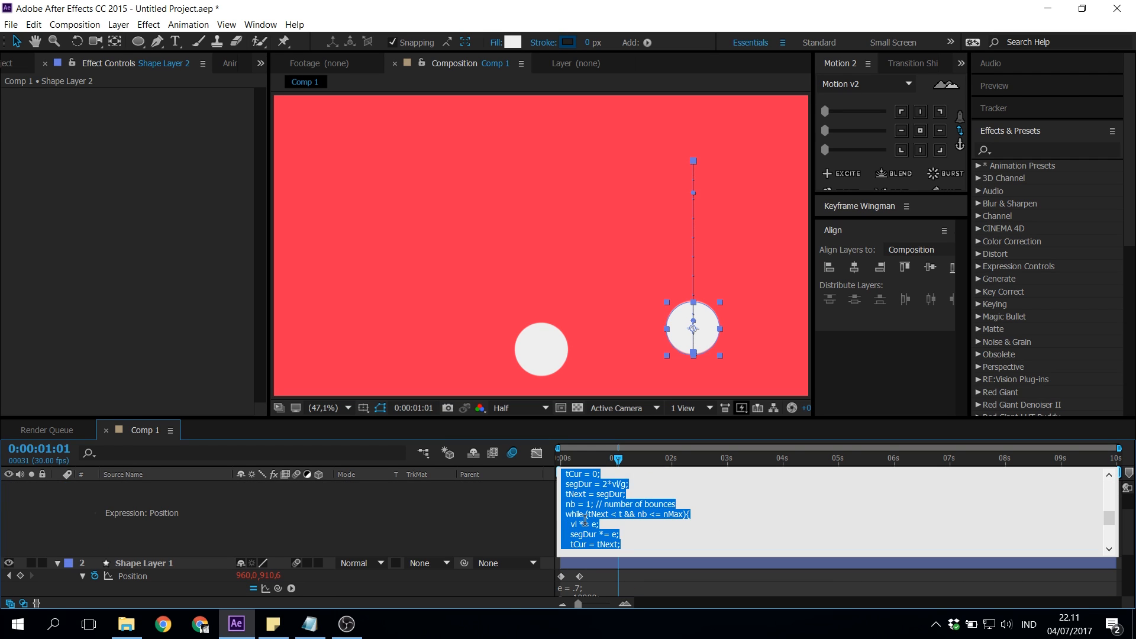
{"action": "scroll", "coordinate": [584, 520], "scroll_direction": "up", "scroll_amount": 10}
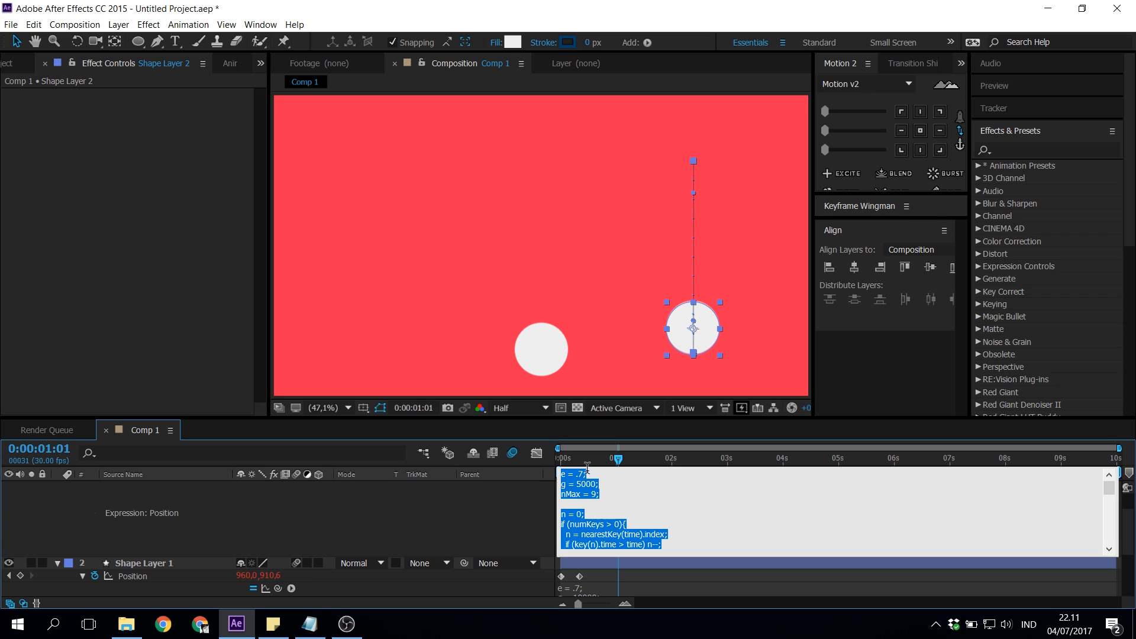
{"action": "left_click", "coordinate": [654, 484]}
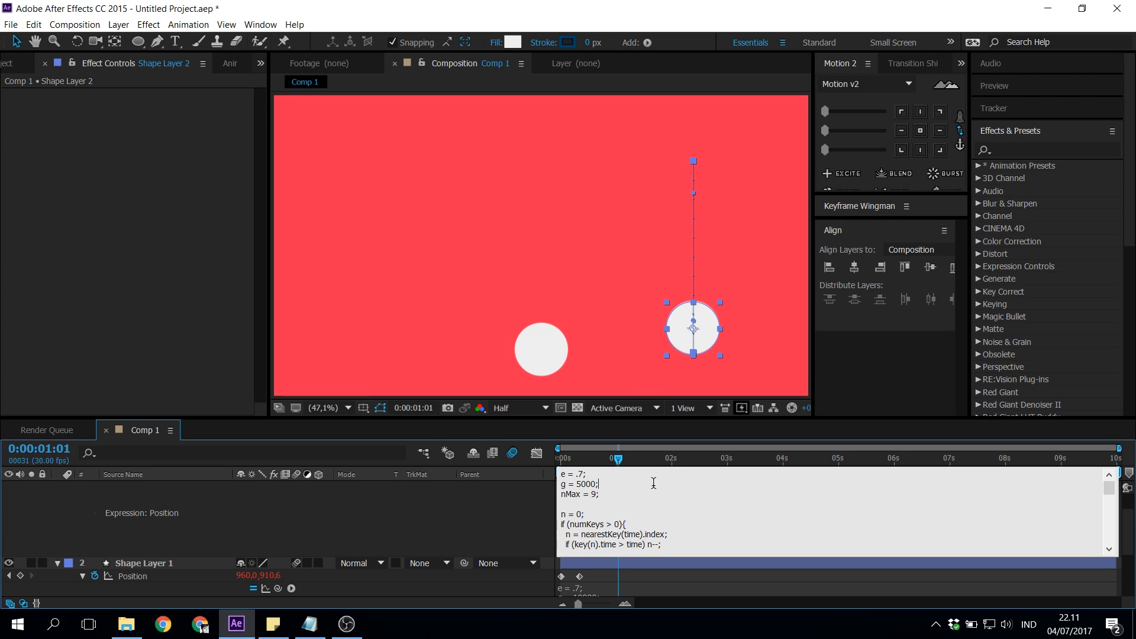
{"action": "left_click", "coordinate": [668, 459]}
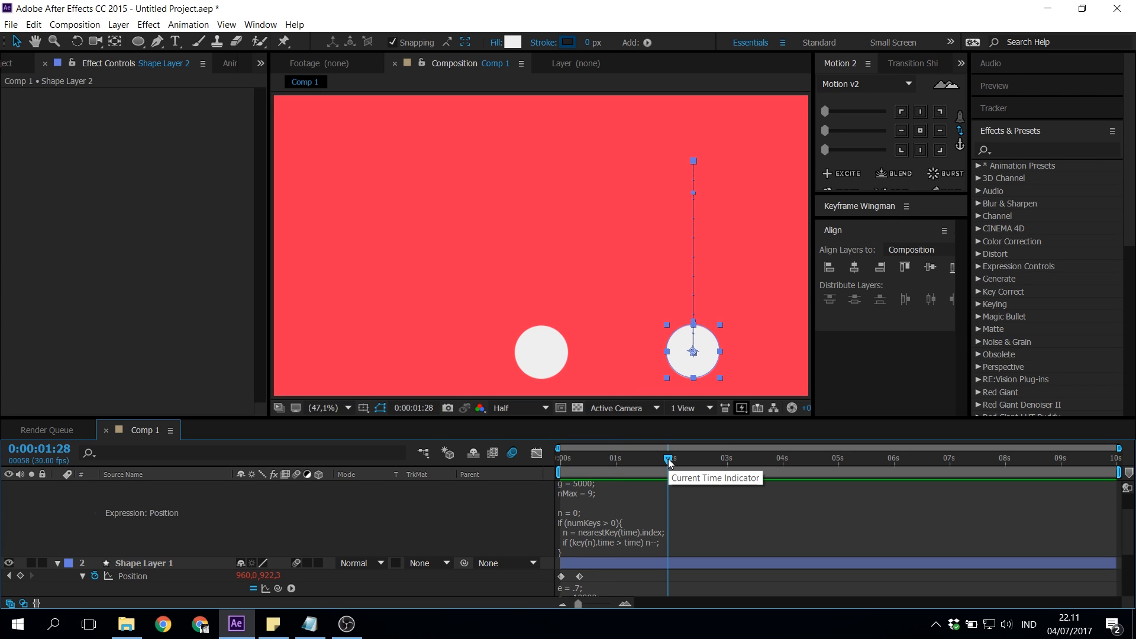
{"action": "scroll", "coordinate": [119, 546], "scroll_direction": "up", "scroll_amount": 1}
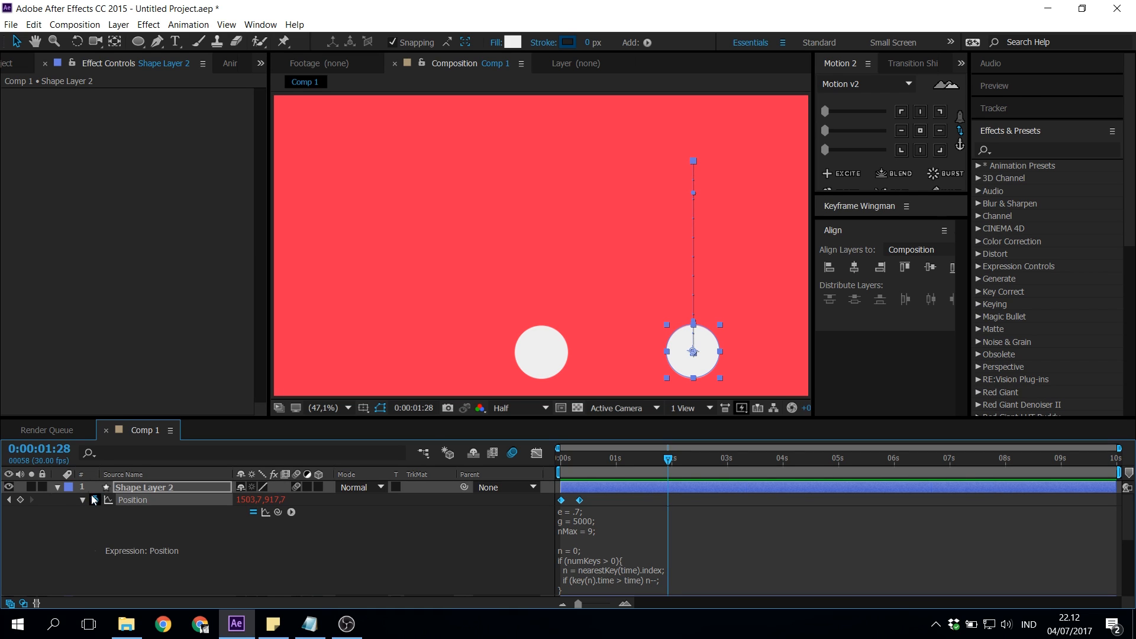
Step: Collapse the properties of all layers and delete Shape Layer 1 and Shape Layer 2
{"action": "key", "text": "ctrl+a"}
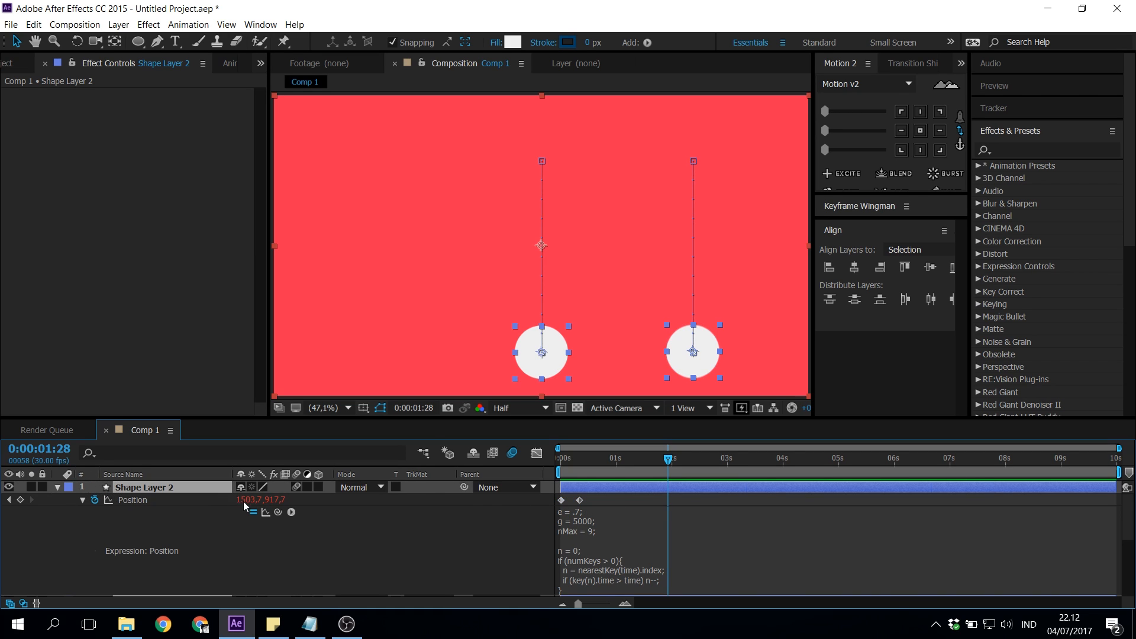
{"action": "key", "text": "u"}
{"action": "left_click", "coordinate": [124, 585]}
{"action": "left_click", "coordinate": [143, 503]}
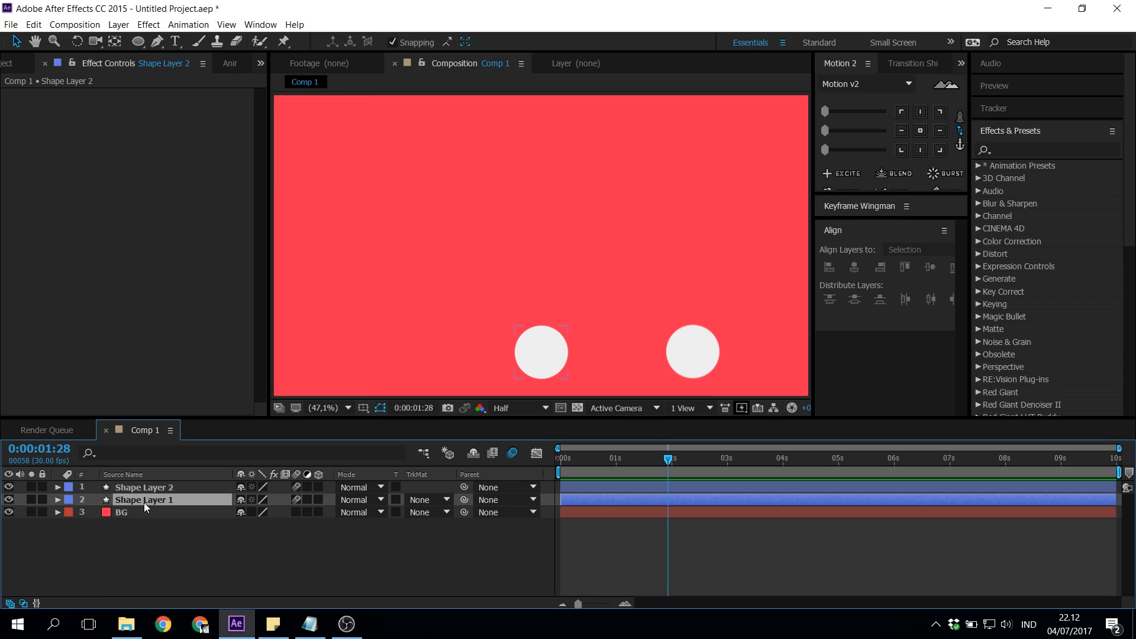
{"action": "left_click", "coordinate": [148, 488], "text": "shift"}
{"action": "key", "text": "Delete"}
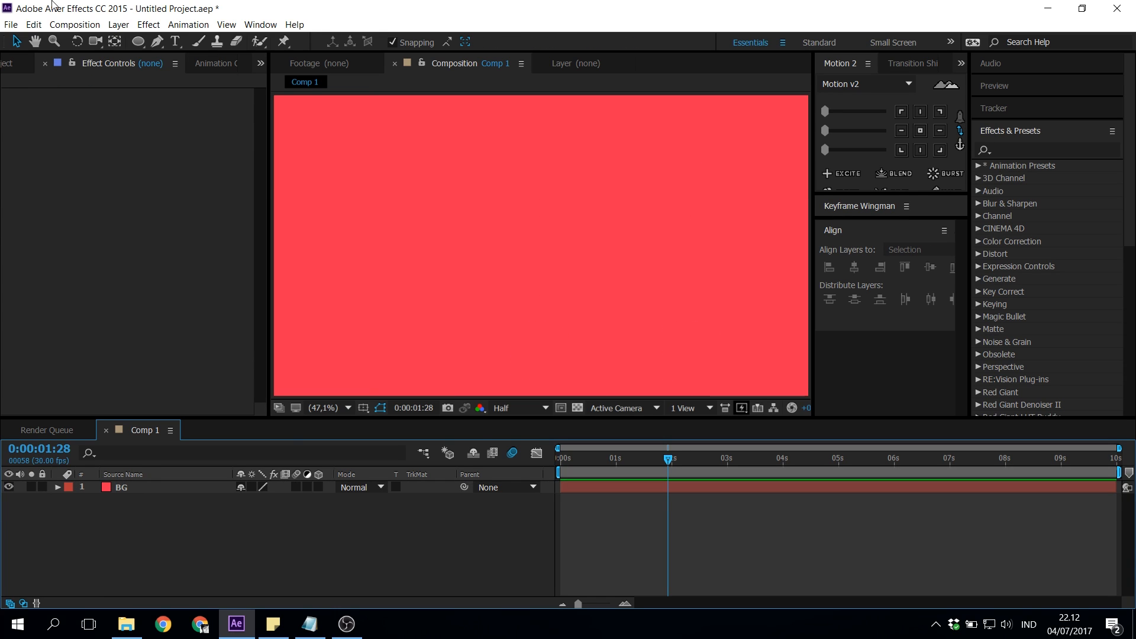
Step: Draw a wide, flat white rectangle in the composition and centre it horizontally and vertically
{"action": "left_click_drag", "start_coordinate": [134, 45], "coordinate": [183, 41]}
{"action": "mouse_move", "coordinate": [419, 223]}
{"action": "left_mouse_down"}
{"action": "mouse_move", "coordinate": [523, 261]}
{"action": "mouse_move", "coordinate": [677, 262]}
{"action": "mouse_move", "coordinate": [662, 268]}
{"action": "left_mouse_up"}
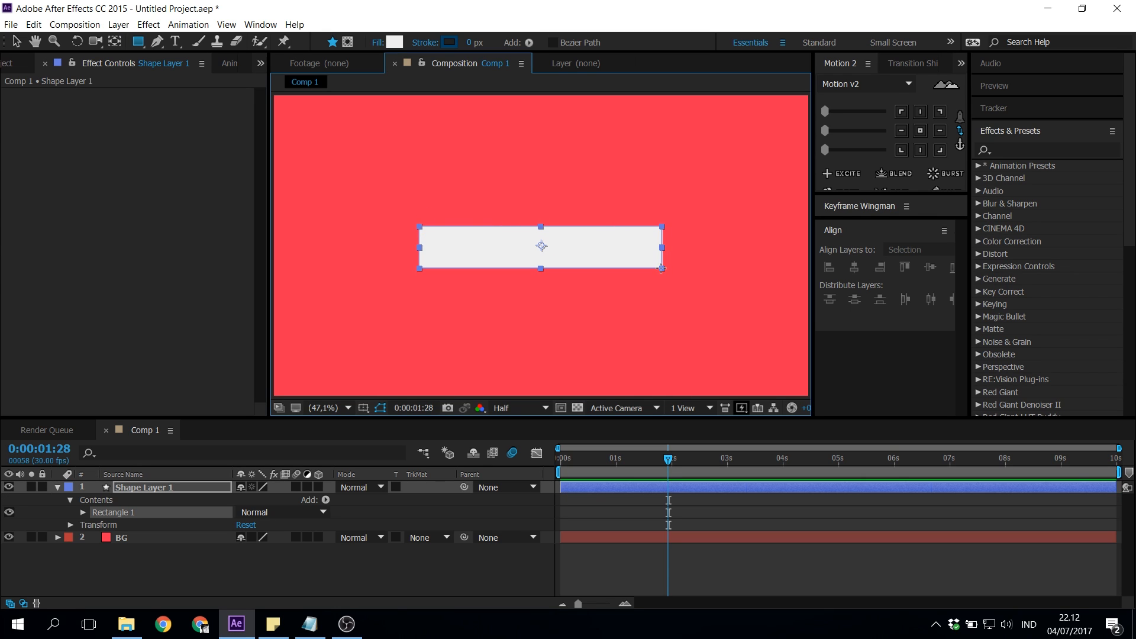
{"action": "key", "text": "v"}
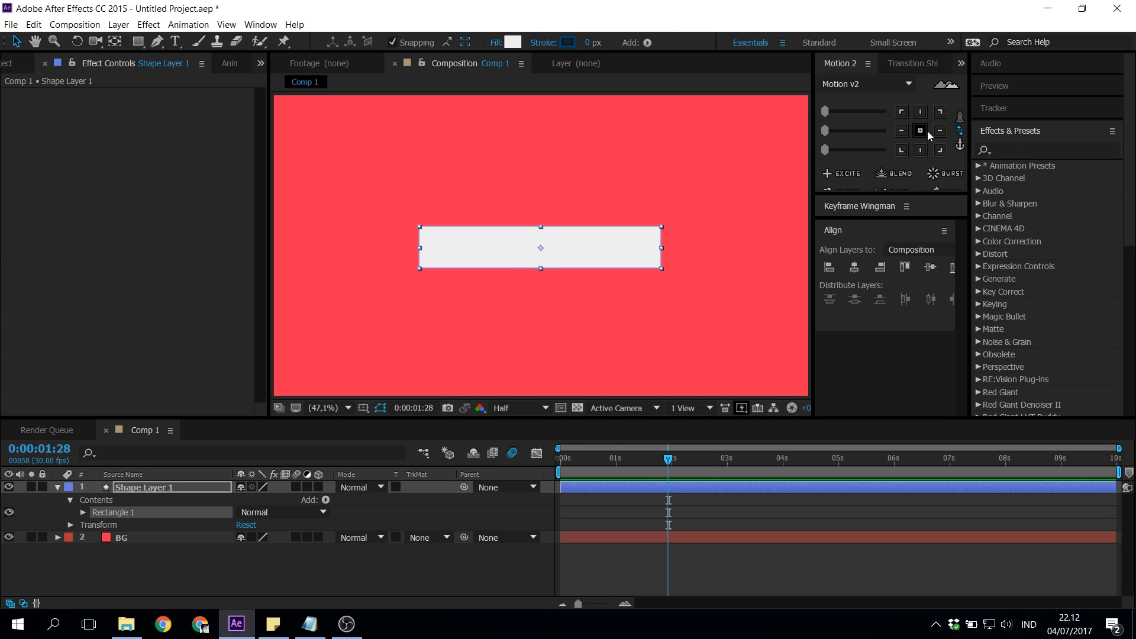
{"action": "left_click", "coordinate": [853, 266]}
{"action": "left_click", "coordinate": [930, 267]}
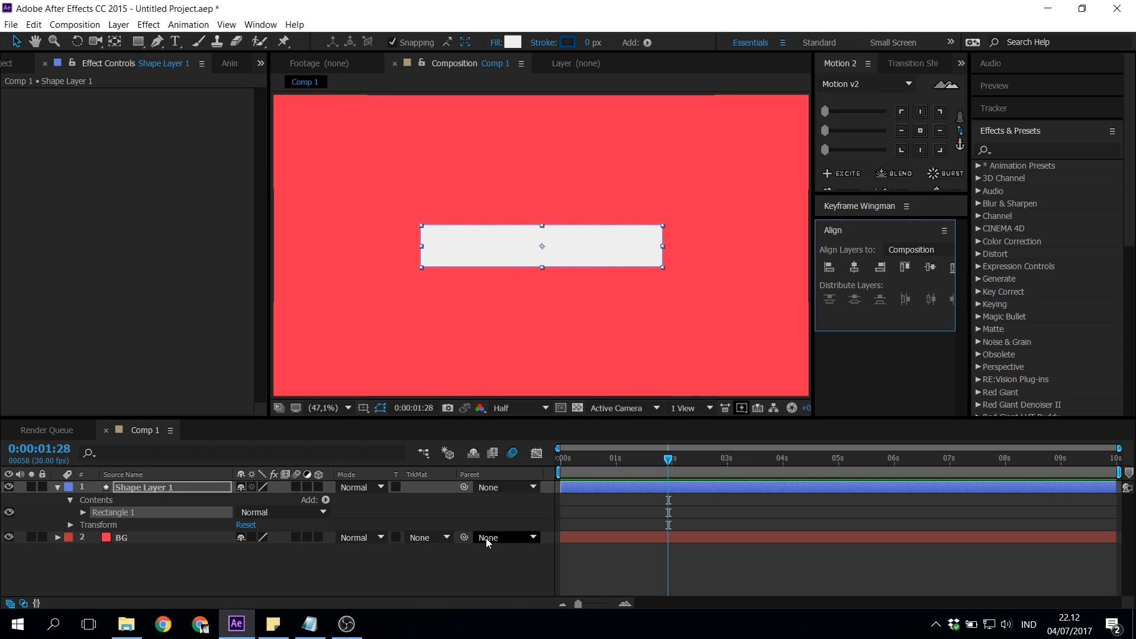
Step: Animate the rectangle's Rotation with keyframes of 0° at frame 0 and 90° at frame 10
{"action": "key", "text": "r"}
{"action": "key", "text": "Home"}
{"action": "left_click", "coordinate": [95, 500]}
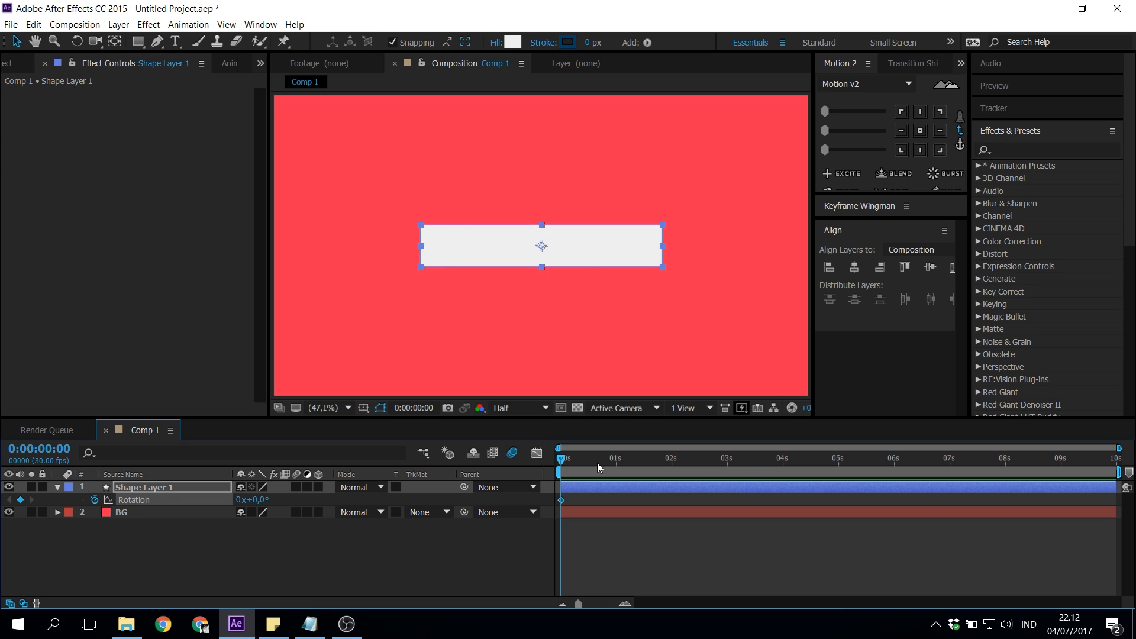
{"action": "left_click_drag", "start_coordinate": [1119, 448], "coordinate": [698, 448]}
{"action": "left_click_drag", "start_coordinate": [630, 460], "coordinate": [636, 461]}
{"action": "left_click_drag", "start_coordinate": [255, 500], "coordinate": [258, 501]}
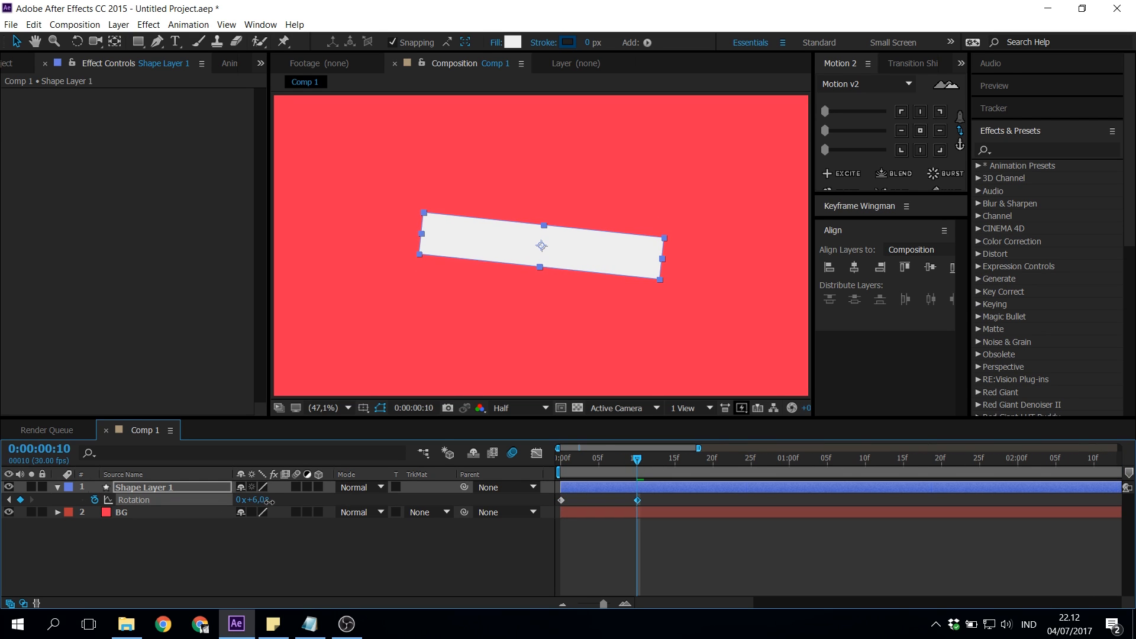
{"action": "type", "text": "90"}
{"action": "key", "text": "Return"}
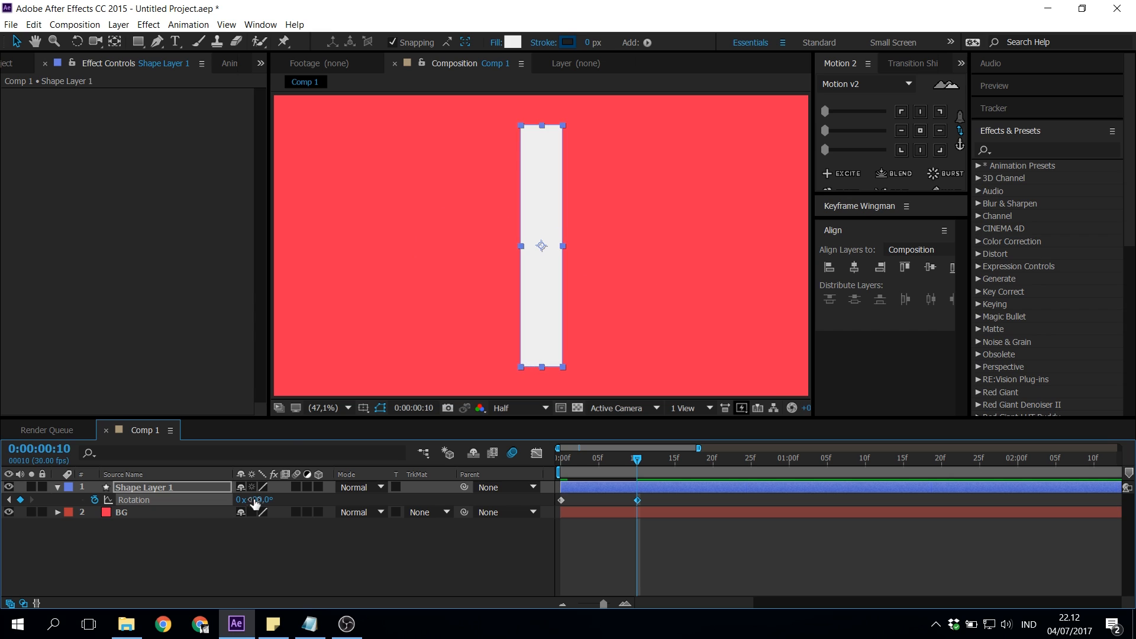
Step: Look over Bounce Script.txt in Notepad and paste the bounce script as the rectangle's Rotation expression
{"action": "left_click", "coordinate": [309, 624]}
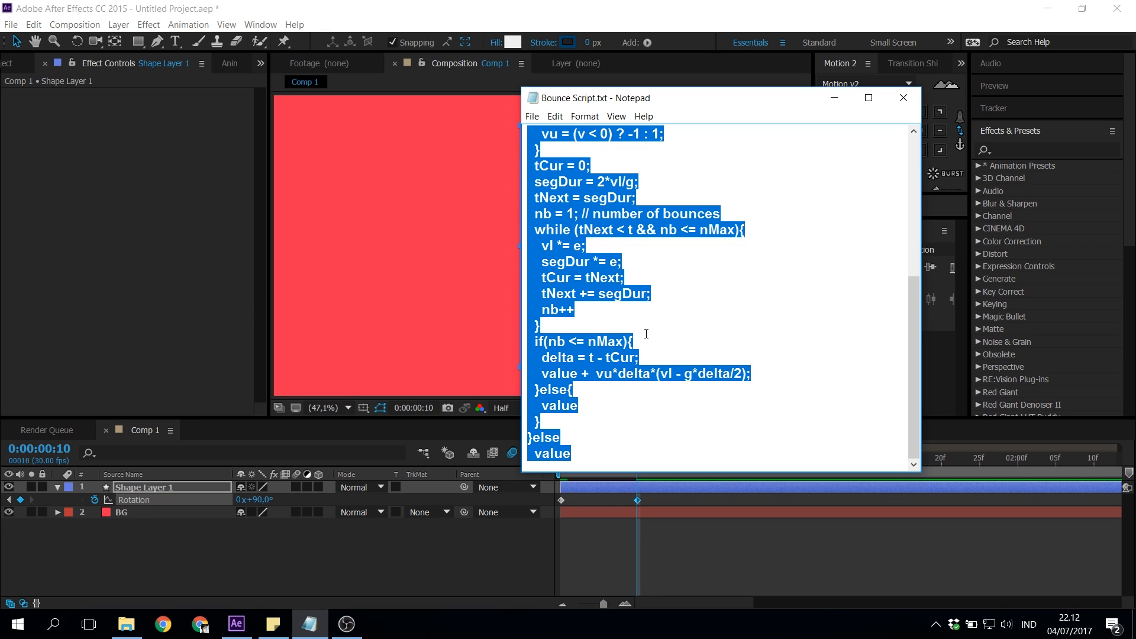
{"action": "scroll", "coordinate": [642, 324], "scroll_direction": "up", "scroll_amount": 8}
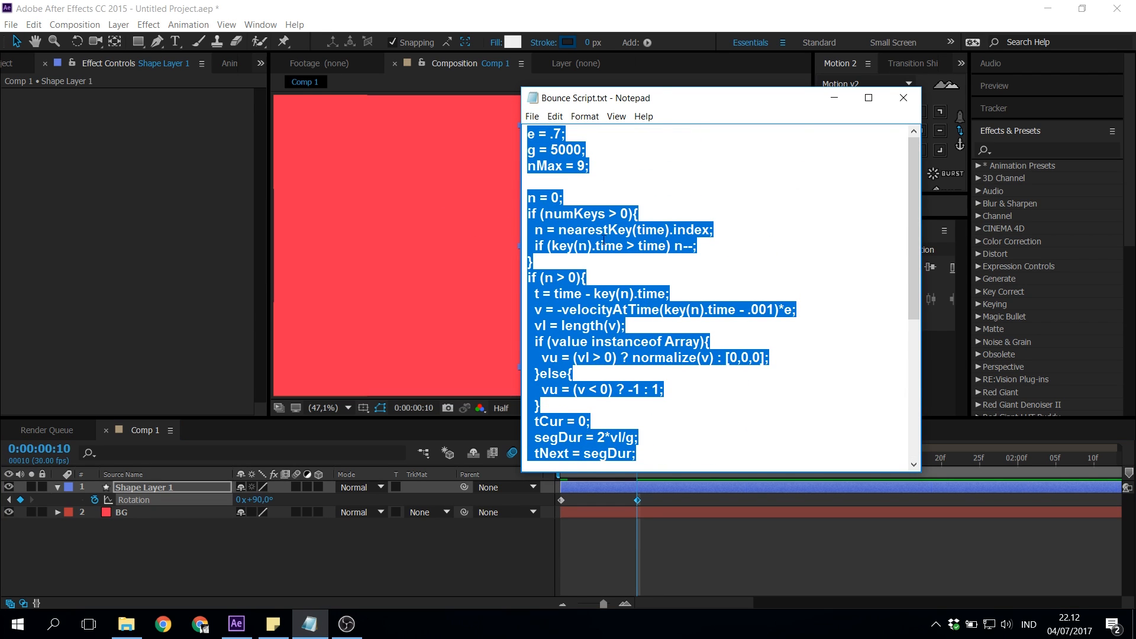
{"action": "left_click", "coordinate": [540, 6]}
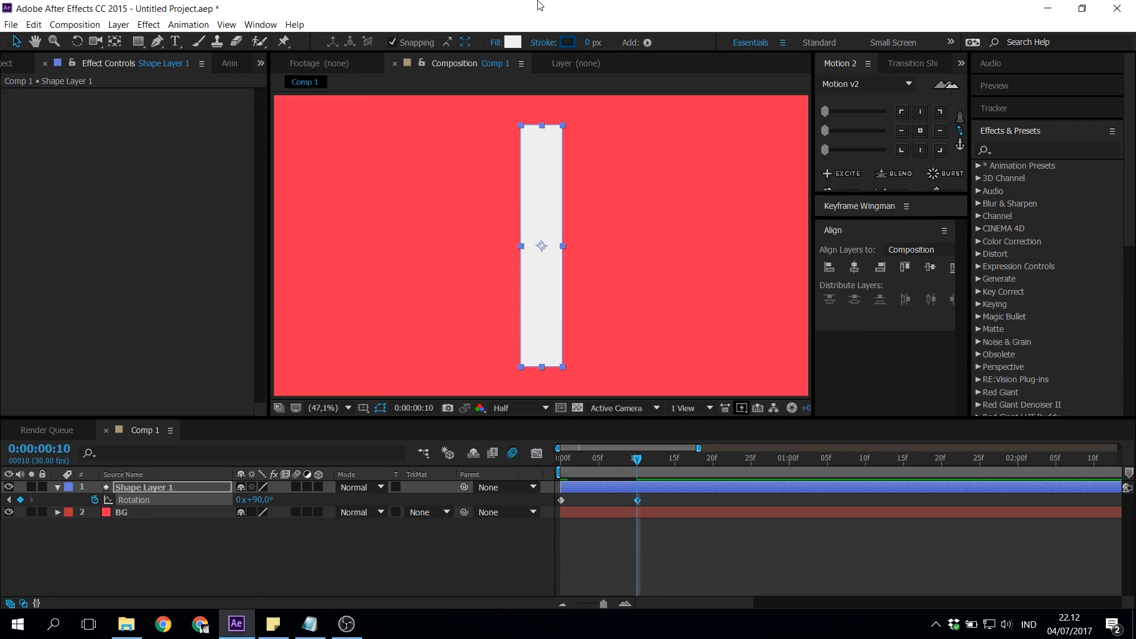
{"action": "left_click", "coordinate": [95, 500], "text": "alt"}
{"action": "type", "text": "value"}
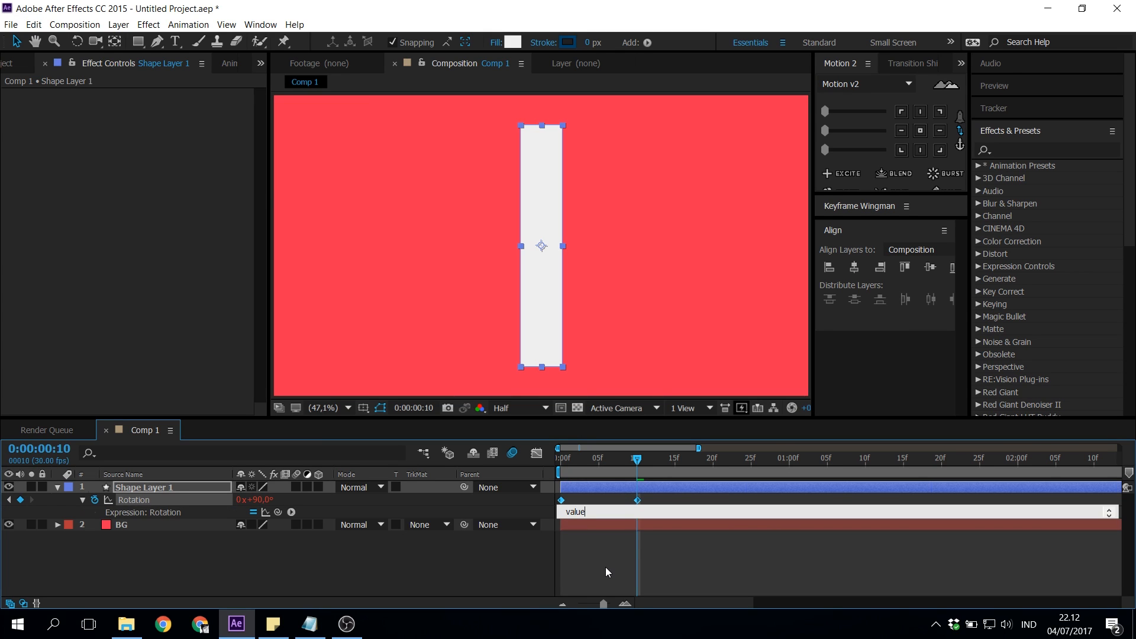
{"action": "left_click", "coordinate": [606, 567]}
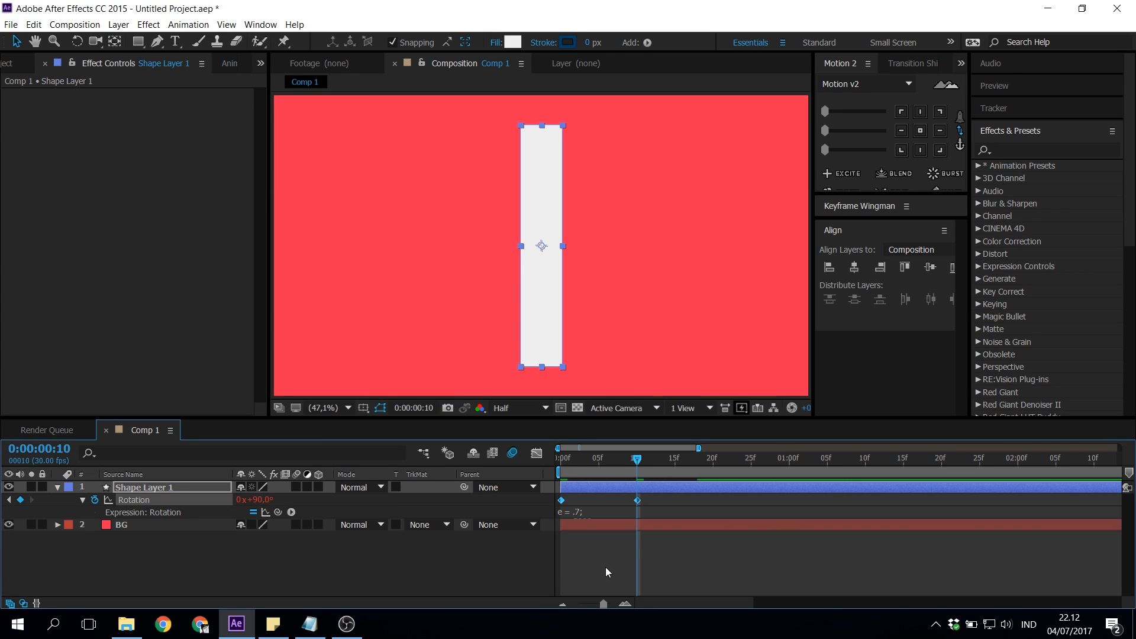
Step: Preview the rectangle's bouncing rotation and move the current time to frame 5
{"action": "key", "text": "space"}
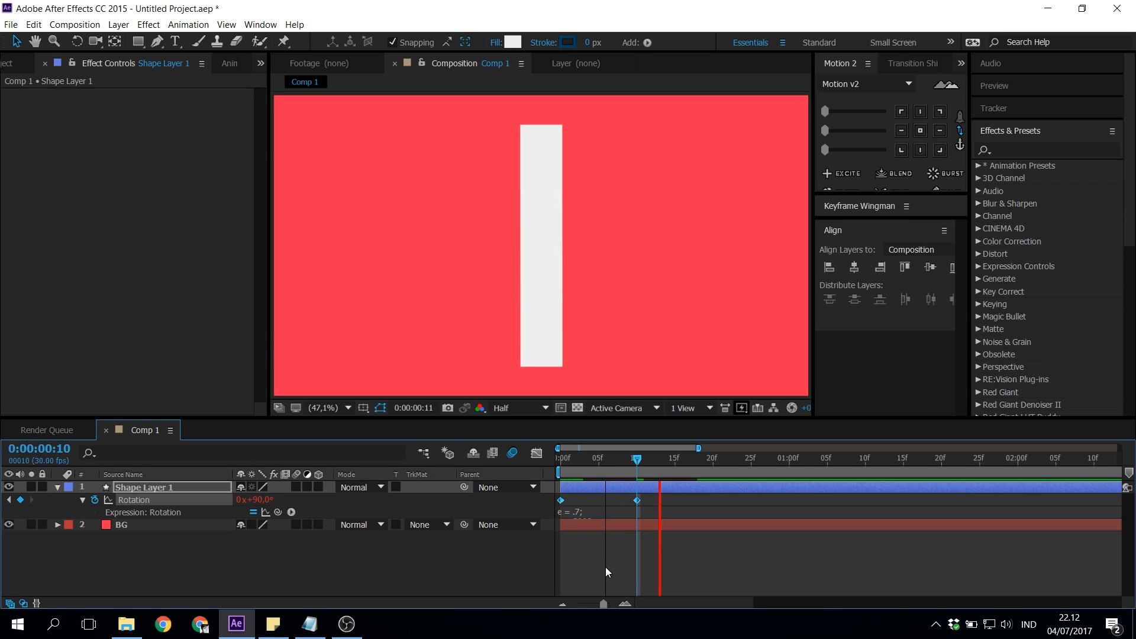
{"action": "key", "text": "space"}
{"action": "key", "text": "space"}
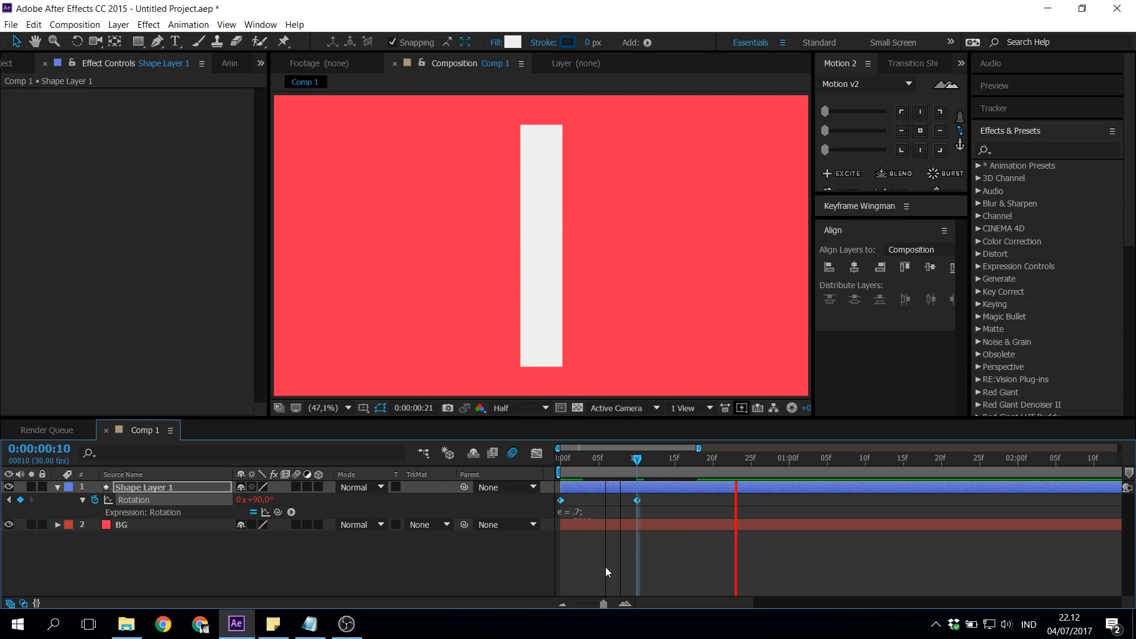
{"action": "left_click", "coordinate": [598, 457]}
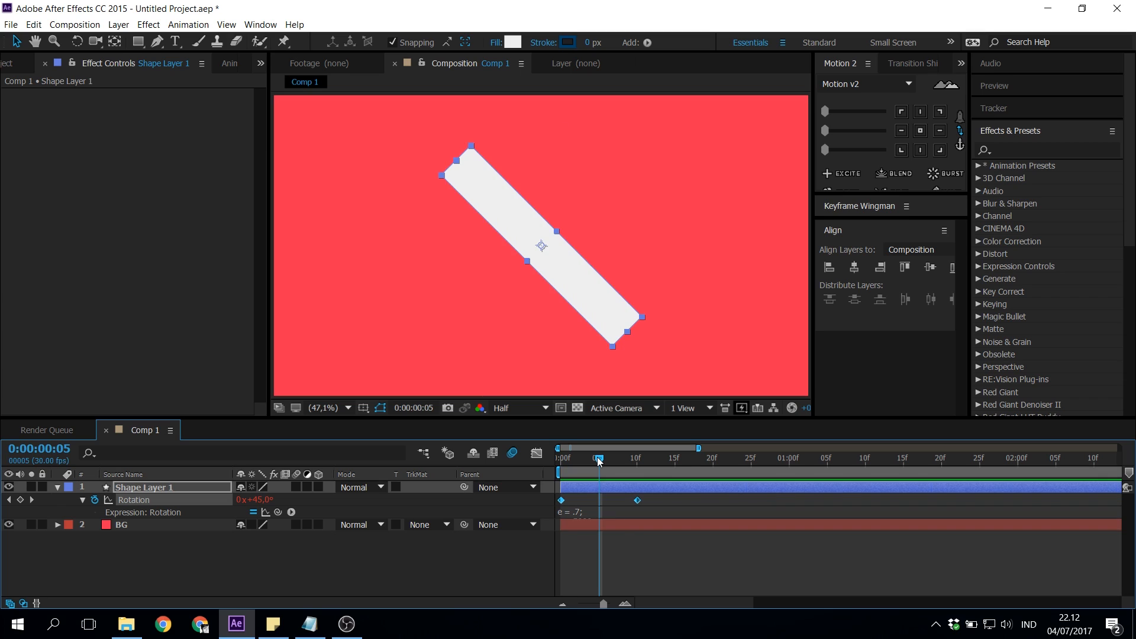
Step: Animate the rectangle's Scale with keyframes of 100% just after the one-second mark and 216% at 0:00:01:10
{"action": "left_click", "coordinate": [59, 488]}
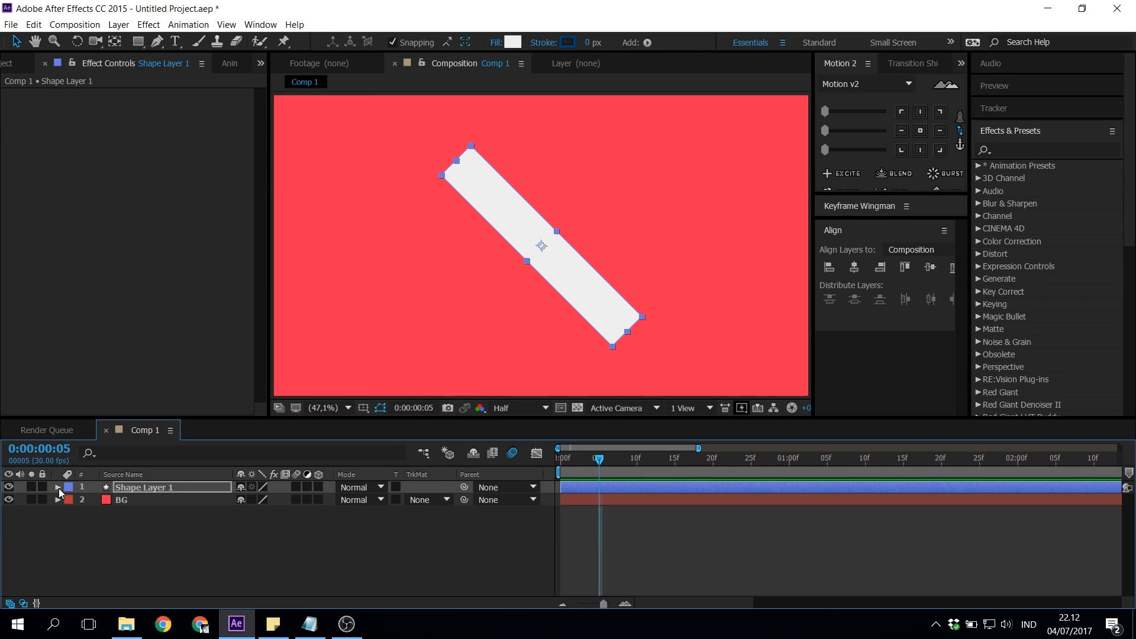
{"action": "left_click", "coordinate": [58, 488]}
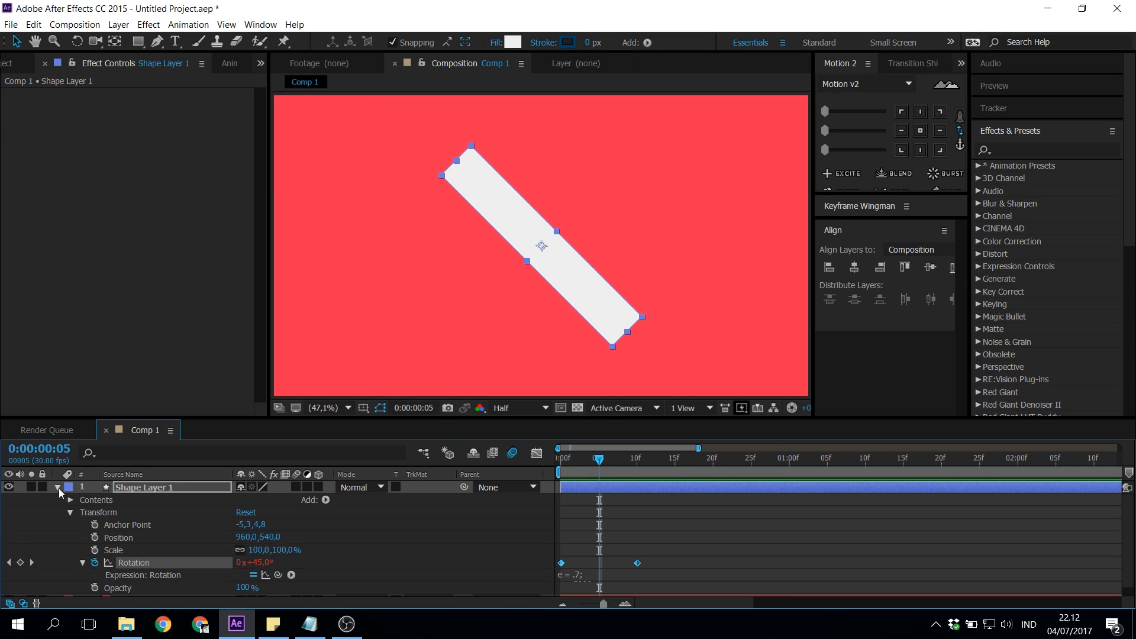
{"action": "left_click", "coordinate": [83, 562]}
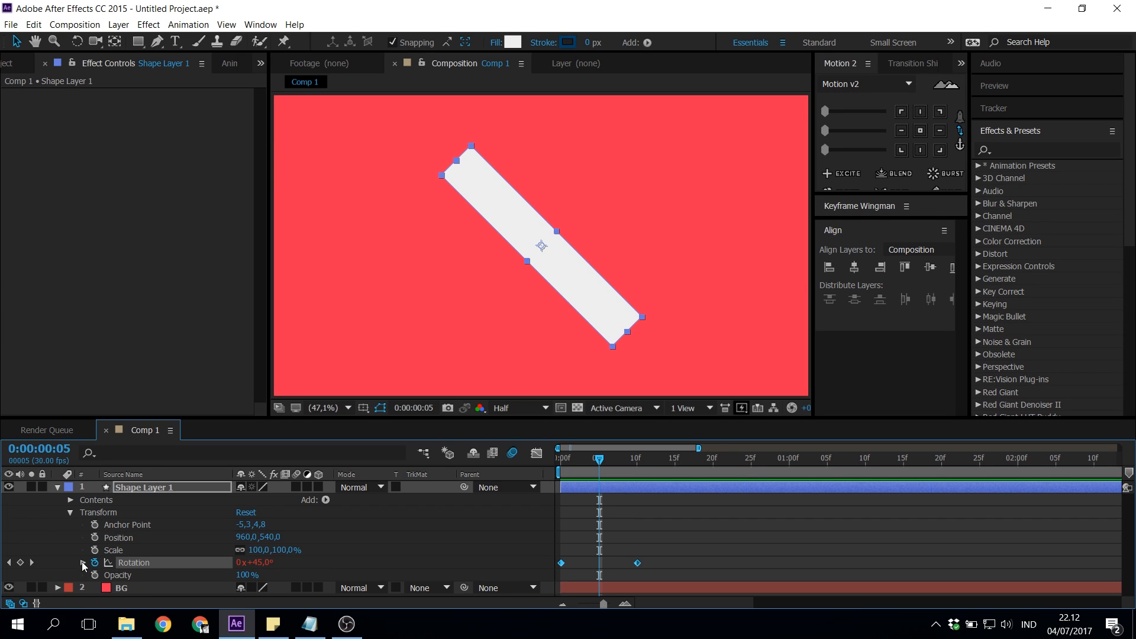
{"action": "left_click", "coordinate": [114, 551]}
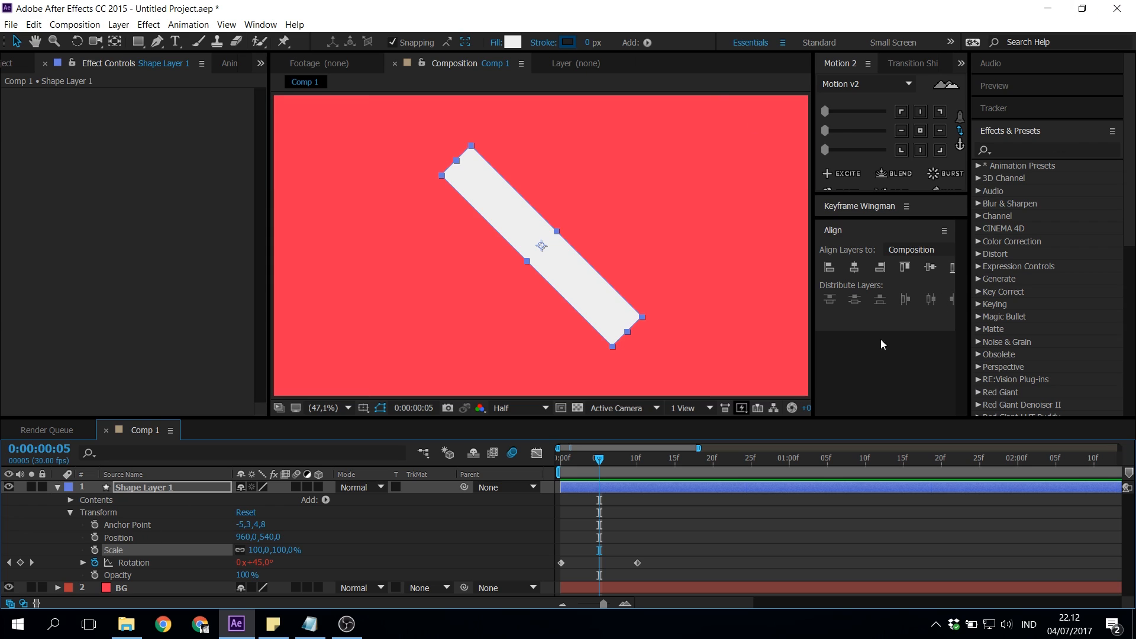
{"action": "left_click", "coordinate": [796, 460]}
{"action": "left_click", "coordinate": [94, 550]}
{"action": "left_click_drag", "start_coordinate": [828, 461], "coordinate": [867, 474]}
{"action": "left_click_drag", "start_coordinate": [291, 551], "coordinate": [375, 549]}
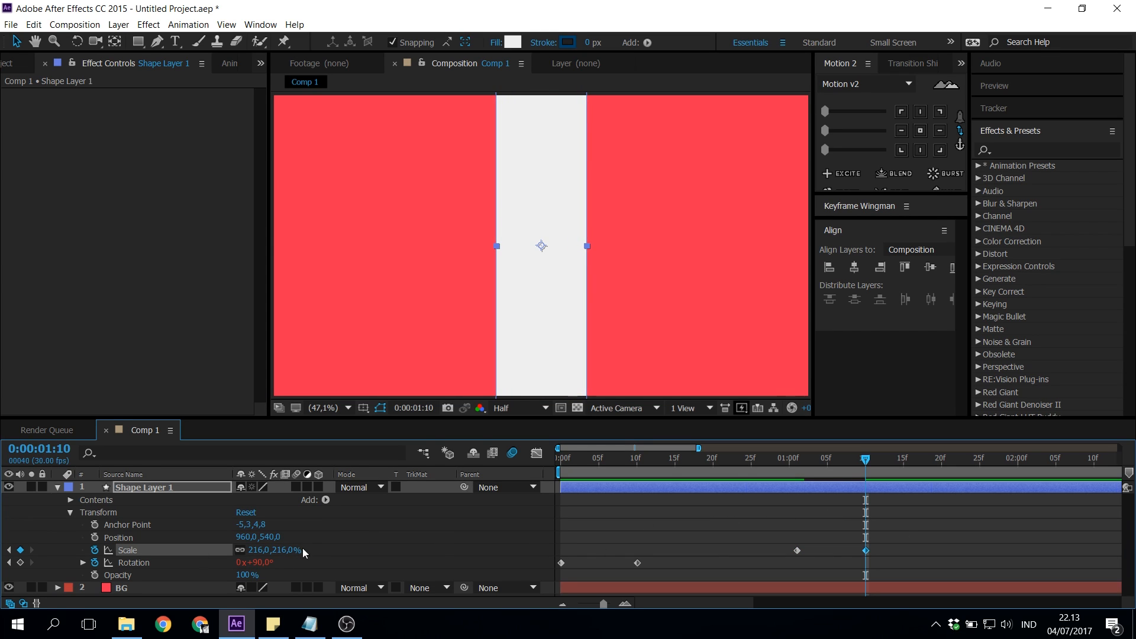
Step: Paste the bounce script as the expression of the rectangle's Scale property
{"action": "left_click", "coordinate": [95, 550], "text": "alt"}
{"action": "type", "text": "value"}
{"action": "key", "text": "KP_Enter"}
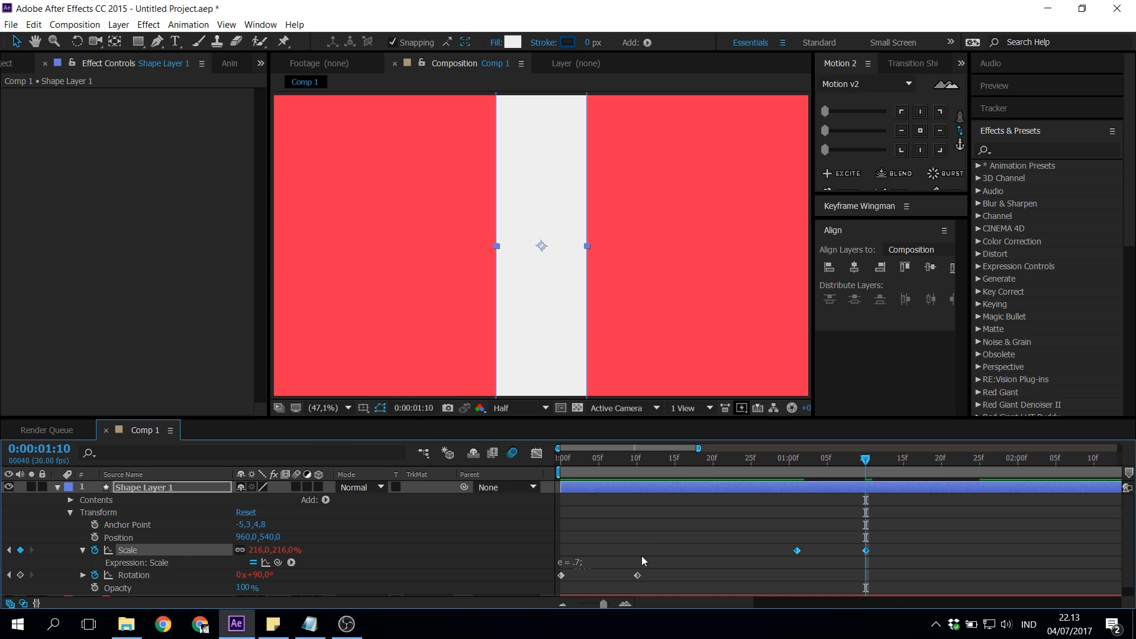
Step: Preview the rectangle's bouncing scale animation, move the current time to frame 18 and collapse its layer
{"action": "key", "text": "space"}
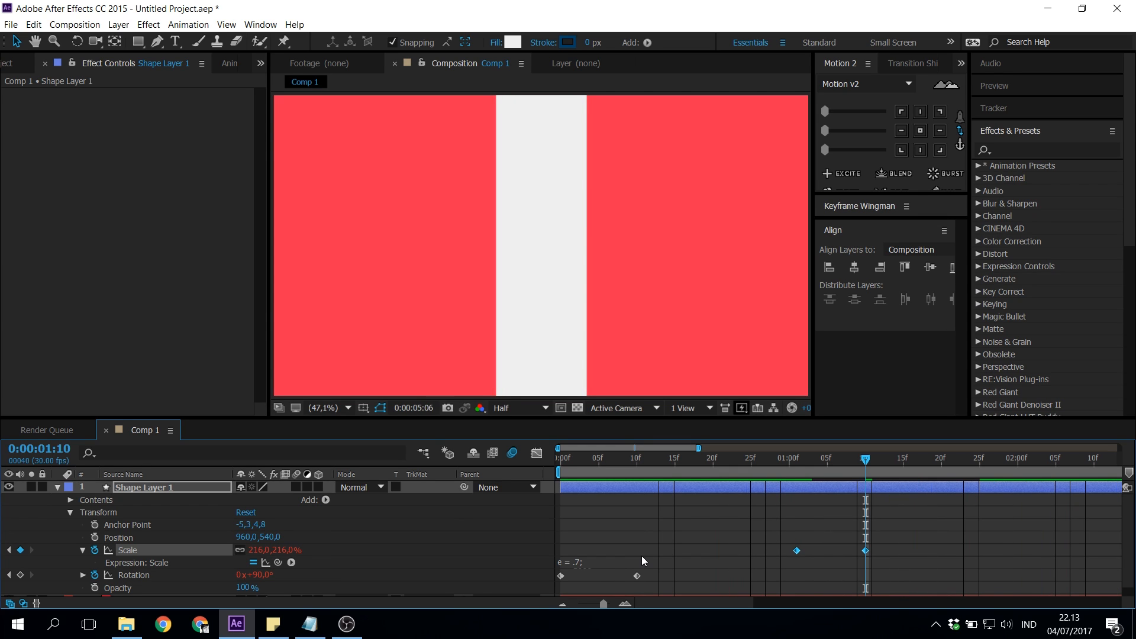
{"action": "left_click", "coordinate": [744, 461]}
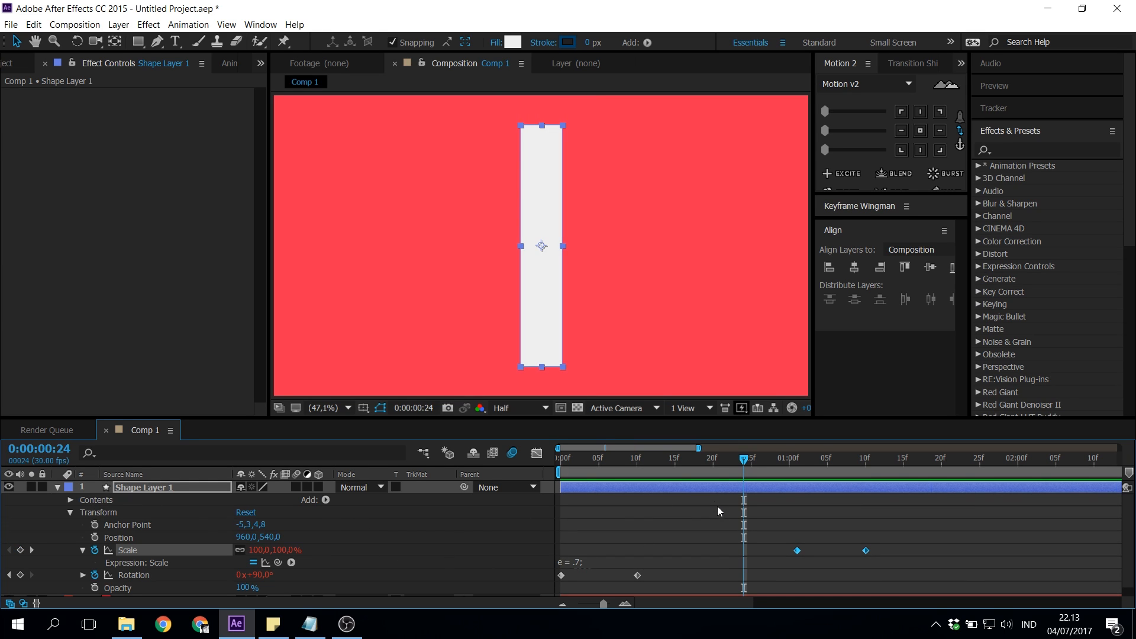
{"action": "left_click", "coordinate": [698, 460]}
{"action": "scroll", "coordinate": [119, 544], "scroll_direction": "down", "scroll_amount": 1}
{"action": "scroll", "coordinate": [118, 544], "scroll_direction": "up", "scroll_amount": 1}
{"action": "left_click", "coordinate": [57, 487]}
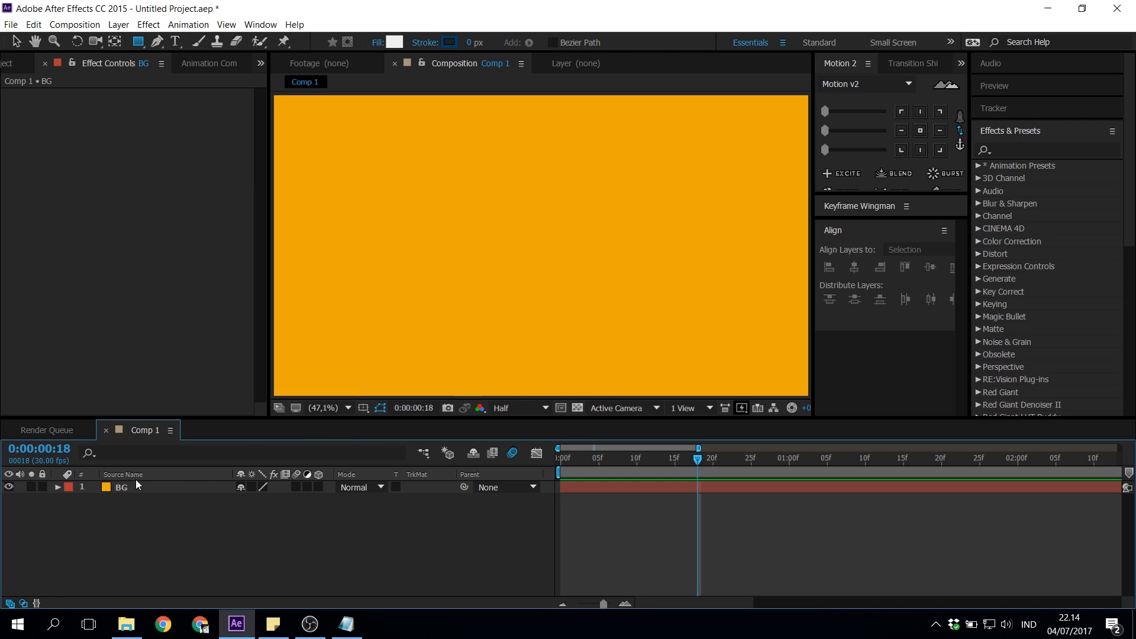
Step: Draw a small white square on the orange background with the Rectangle tool
{"action": "left_click", "coordinate": [140, 43]}
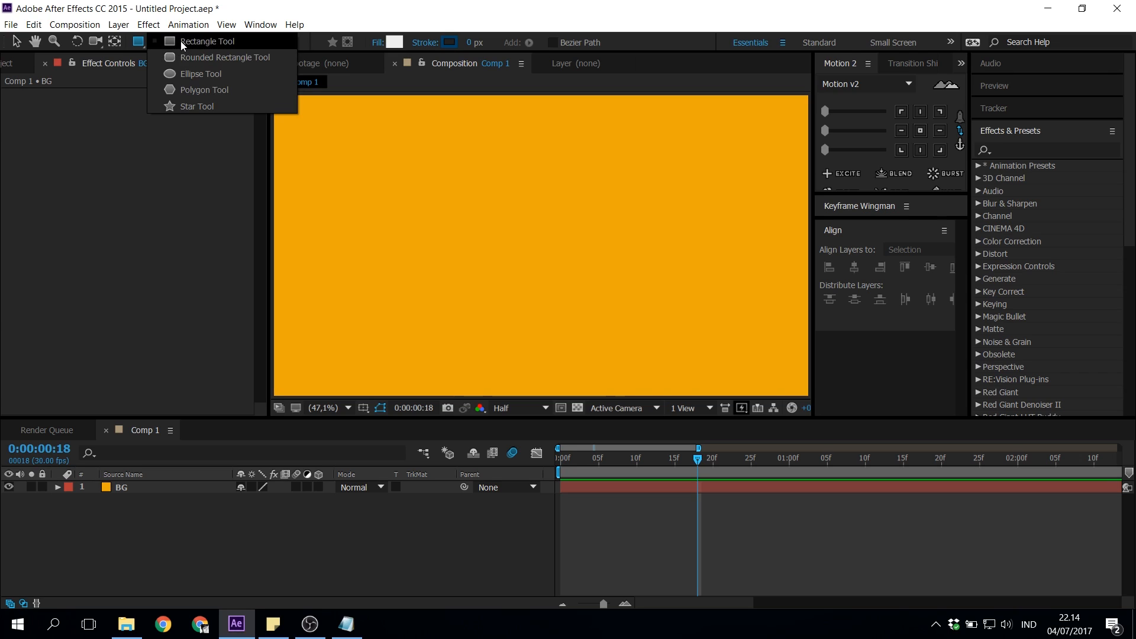
{"action": "left_click", "coordinate": [181, 41]}
{"action": "left_click_drag", "start_coordinate": [386, 204], "coordinate": [432, 251]}
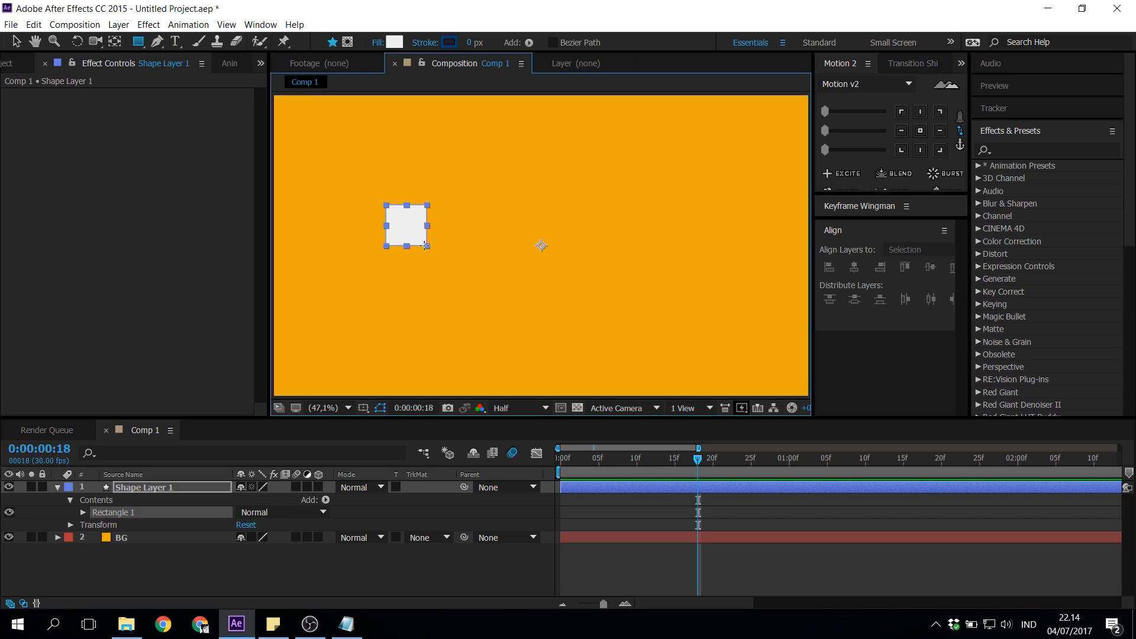
Step: Centre the square's anchor point and align the square horizontally and vertically to the middle of the composition
{"action": "left_click", "coordinate": [15, 43]}
{"action": "left_click", "coordinate": [926, 127]}
{"action": "left_click", "coordinate": [847, 267]}
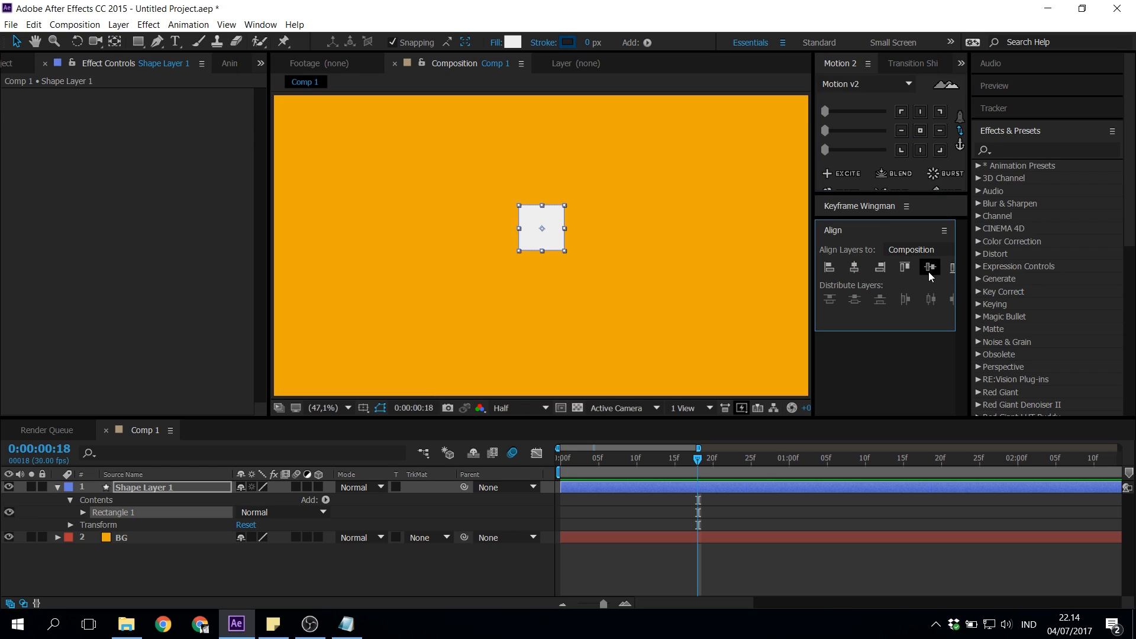
{"action": "left_click", "coordinate": [929, 267]}
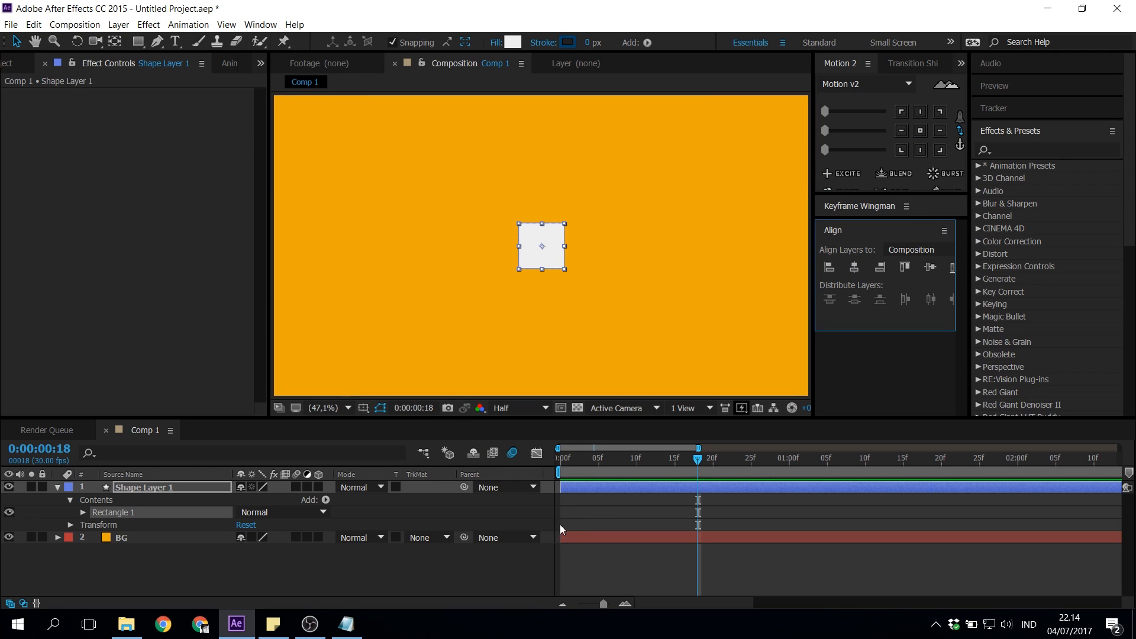
Step: Animate the square's Position with keyframes from about 310, 540 at frame 0 to about 1315, 540 at frame 10
{"action": "key", "text": "p"}
{"action": "left_click_drag", "start_coordinate": [637, 464], "coordinate": [425, 471]}
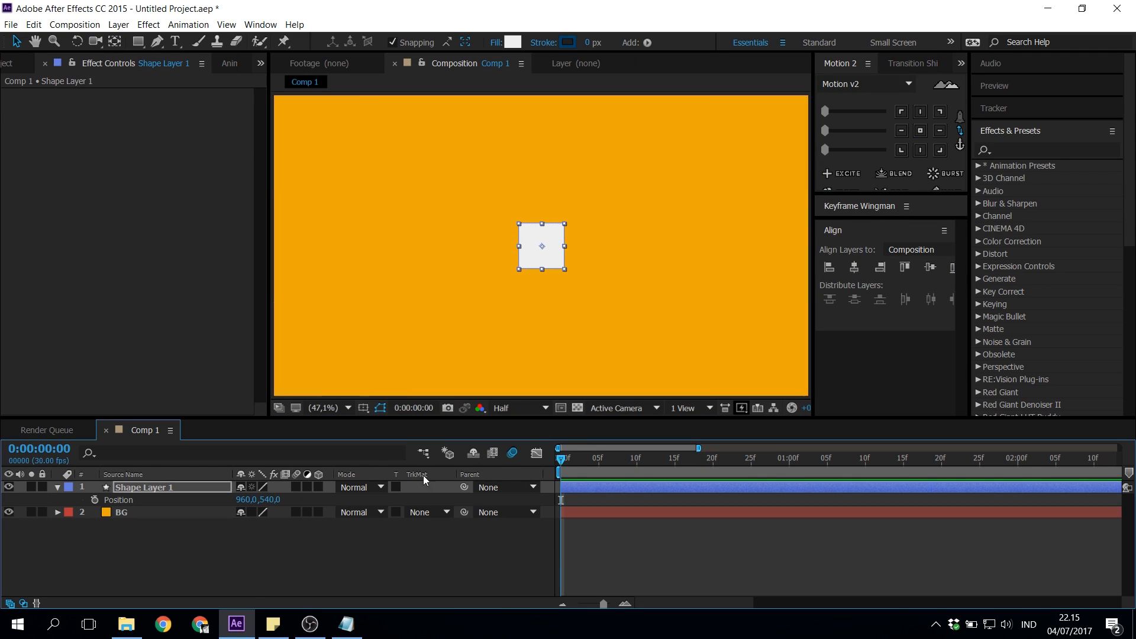
{"action": "left_click", "coordinate": [95, 499]}
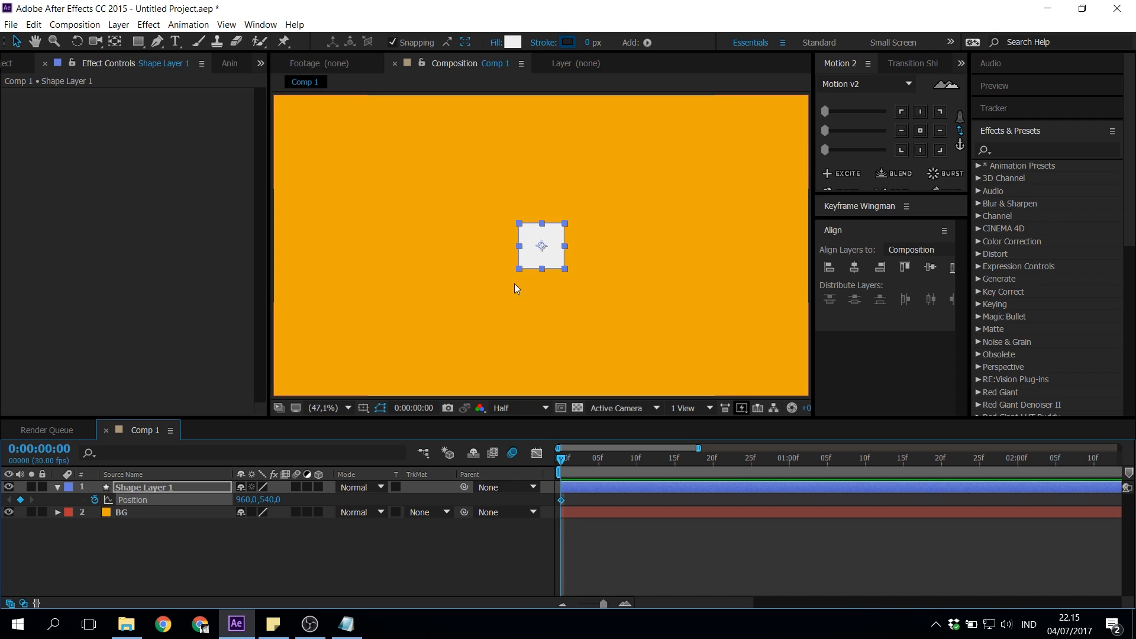
{"action": "left_click_drag", "start_coordinate": [540, 258], "coordinate": [375, 275]}
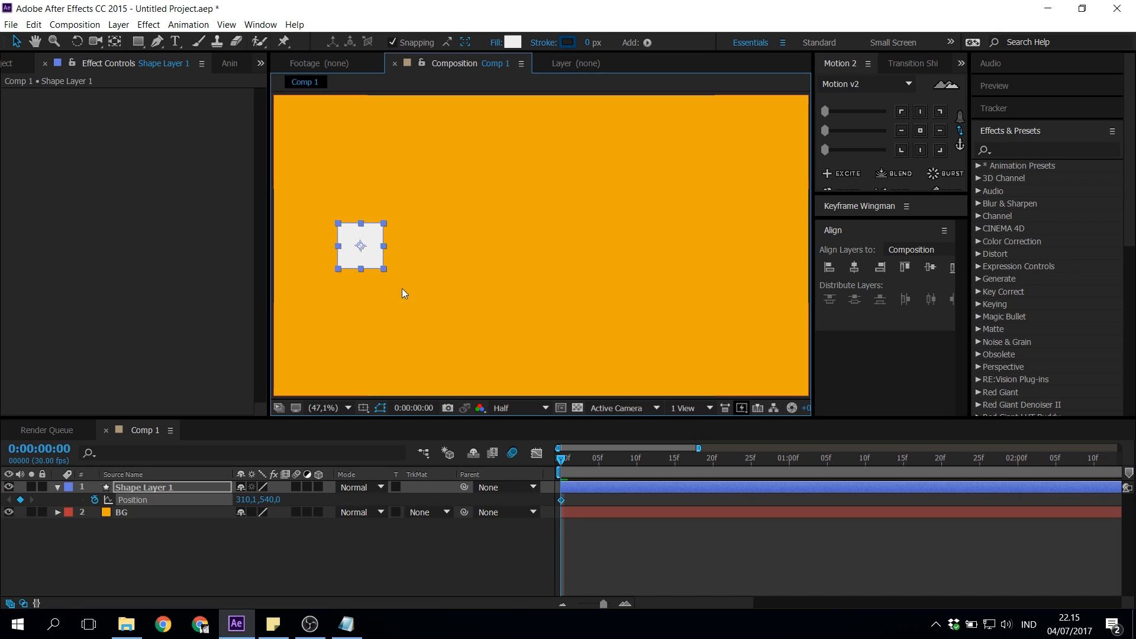
{"action": "left_click_drag", "start_coordinate": [621, 460], "coordinate": [636, 472]}
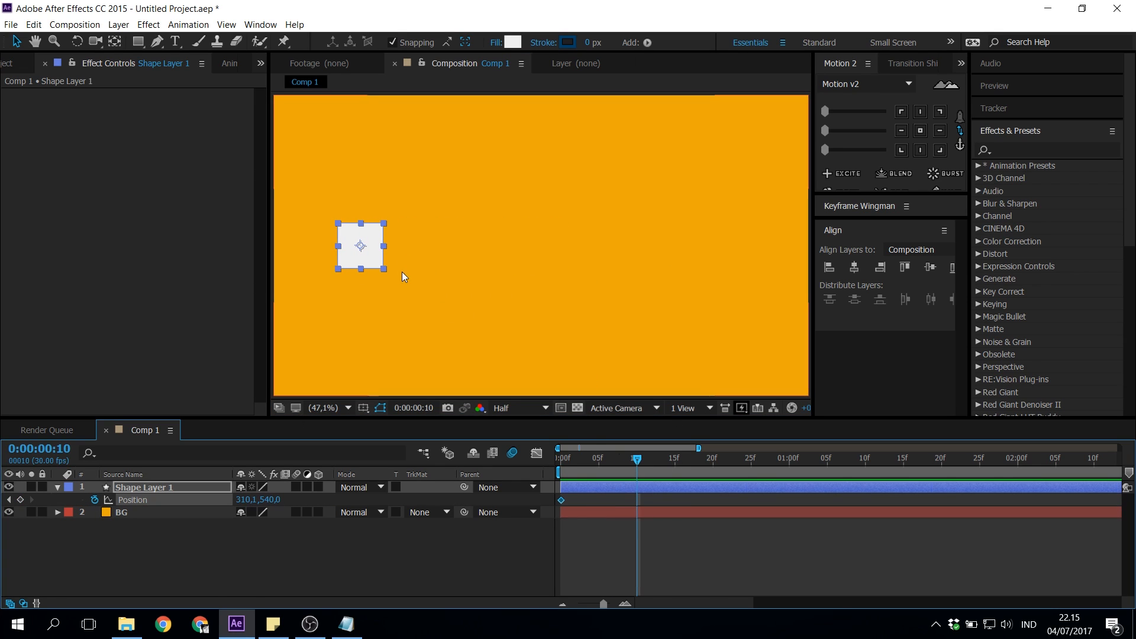
{"action": "left_click_drag", "start_coordinate": [370, 265], "coordinate": [650, 268]}
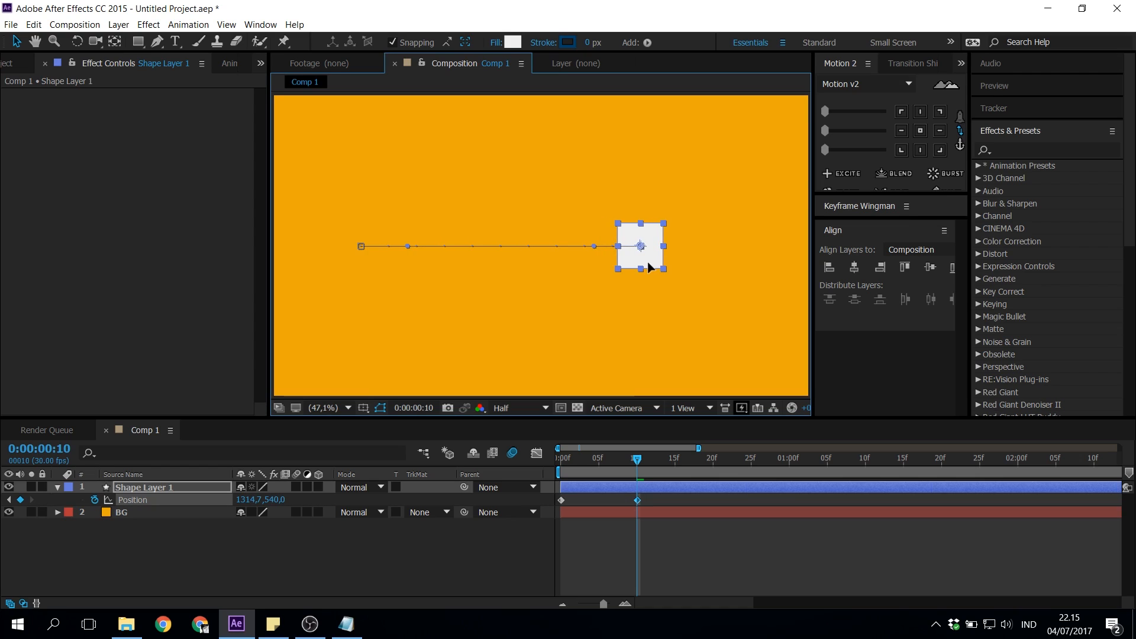
Step: Copy the whole script from Overshoot Script.txt in Notepad and paste it in After Effects as the square's Position expression
{"action": "left_click", "coordinate": [346, 626]}
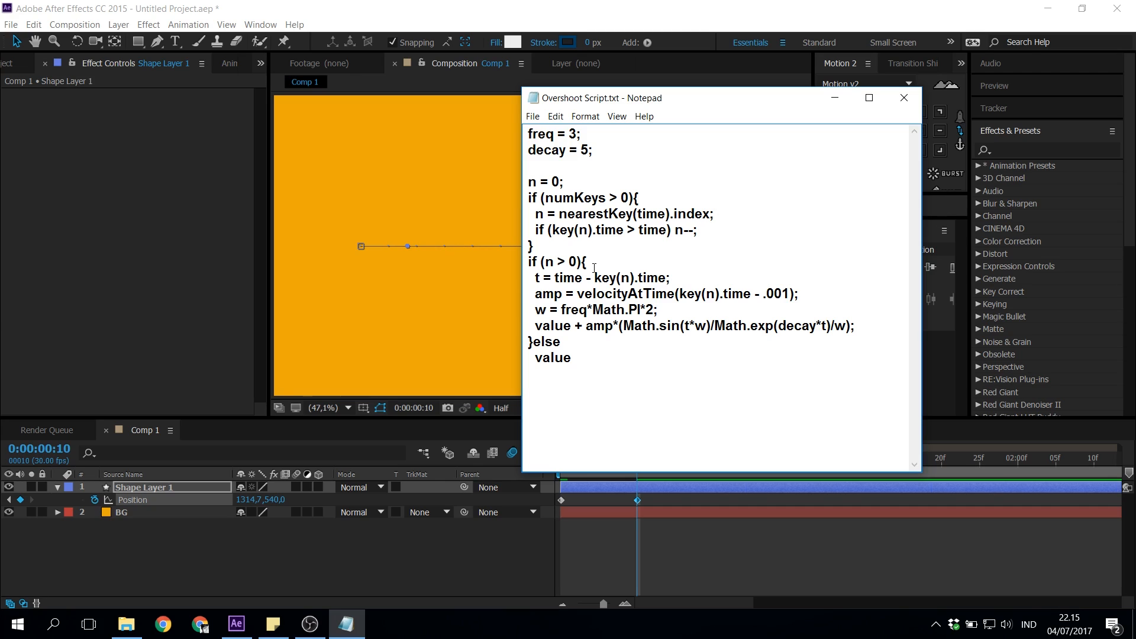
{"action": "key", "text": "ctrl+a"}
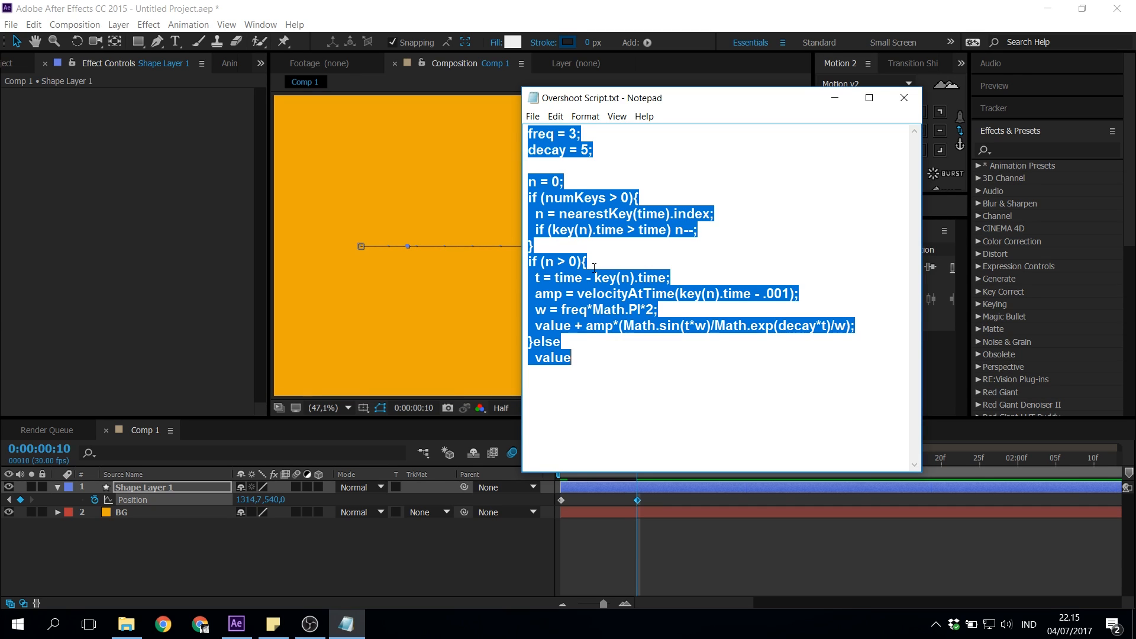
{"action": "left_click", "coordinate": [585, 5]}
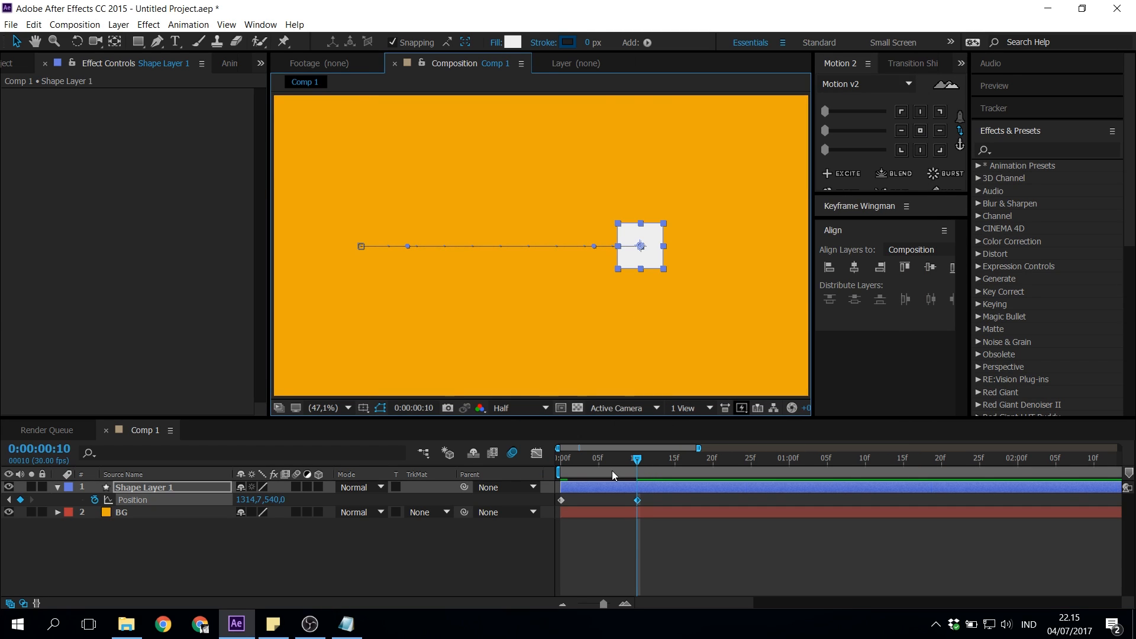
{"action": "left_click", "coordinate": [95, 499], "text": "alt"}
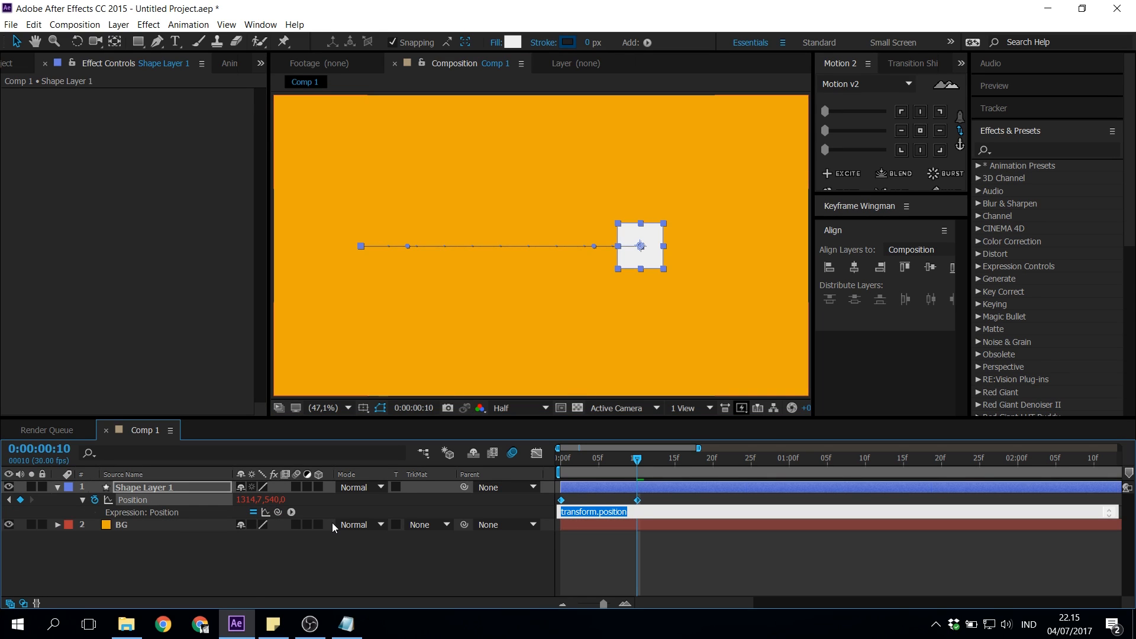
{"action": "key", "text": "ctrl+v"}
{"action": "key", "text": "KP_Enter"}
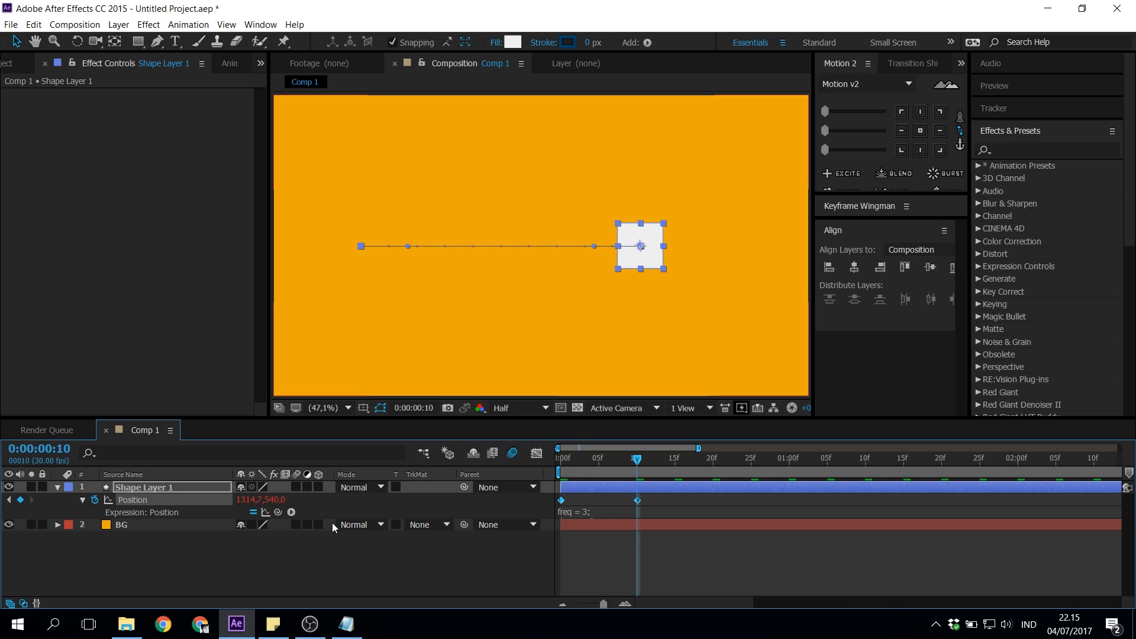
Step: Preview the square's overshoot motion with the new expression
{"action": "key", "text": "space"}
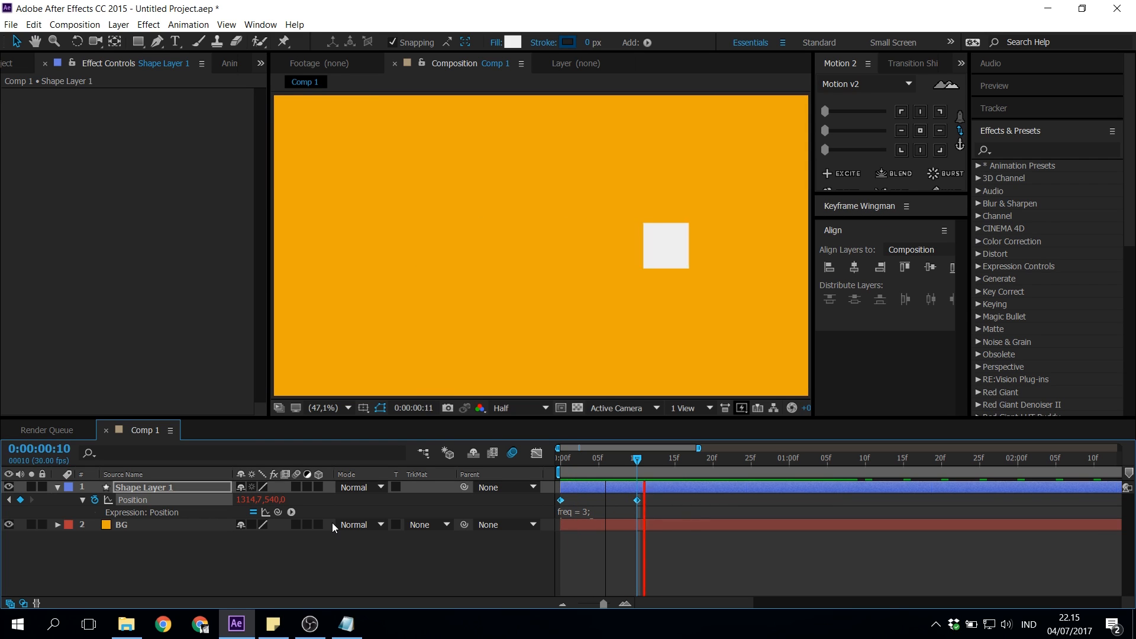
{"action": "key", "text": "space"}
{"action": "key", "text": "space"}
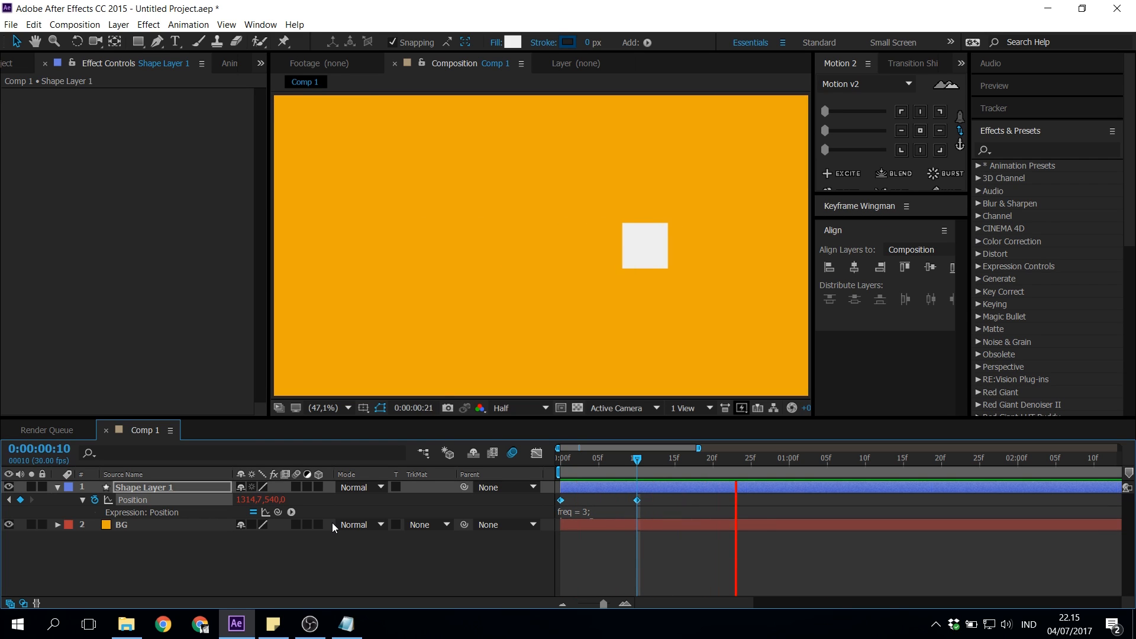
{"action": "key", "text": "space"}
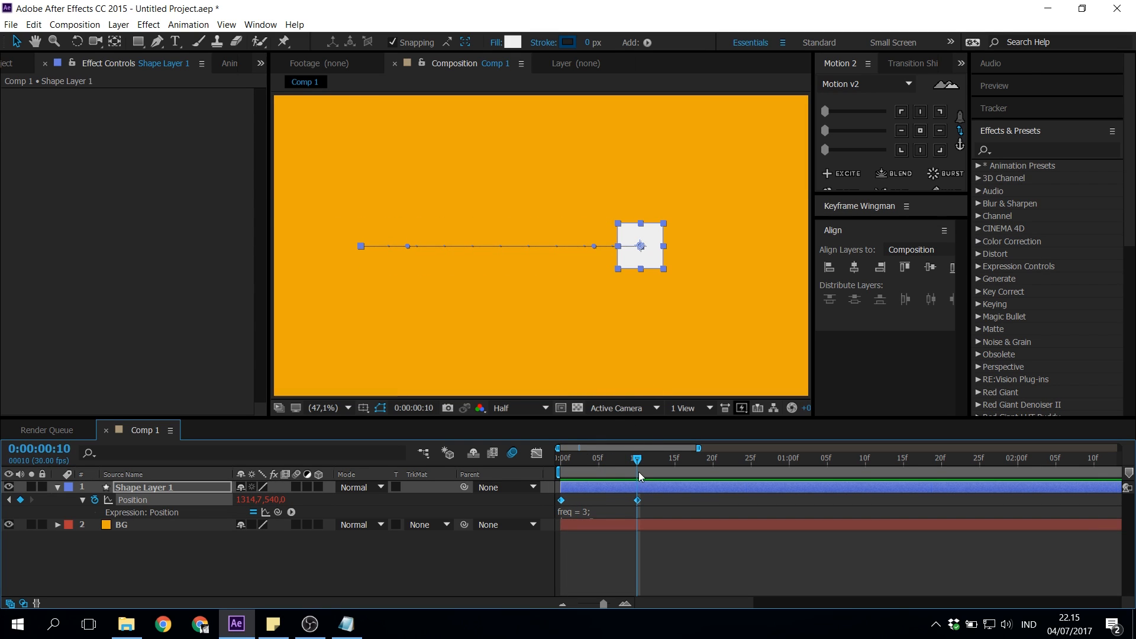
Step: Enable motion blur for the square's layer and set the current time to frame 5
{"action": "left_click_drag", "start_coordinate": [636, 462], "coordinate": [819, 463]}
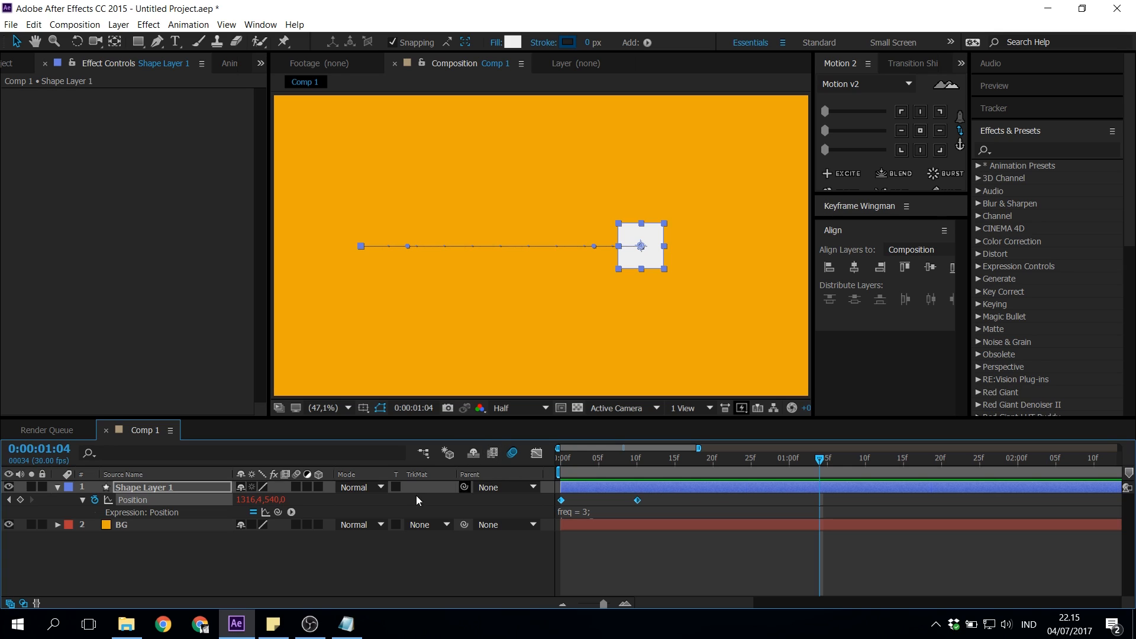
{"action": "left_click", "coordinate": [297, 487]}
{"action": "left_click", "coordinate": [599, 461]}
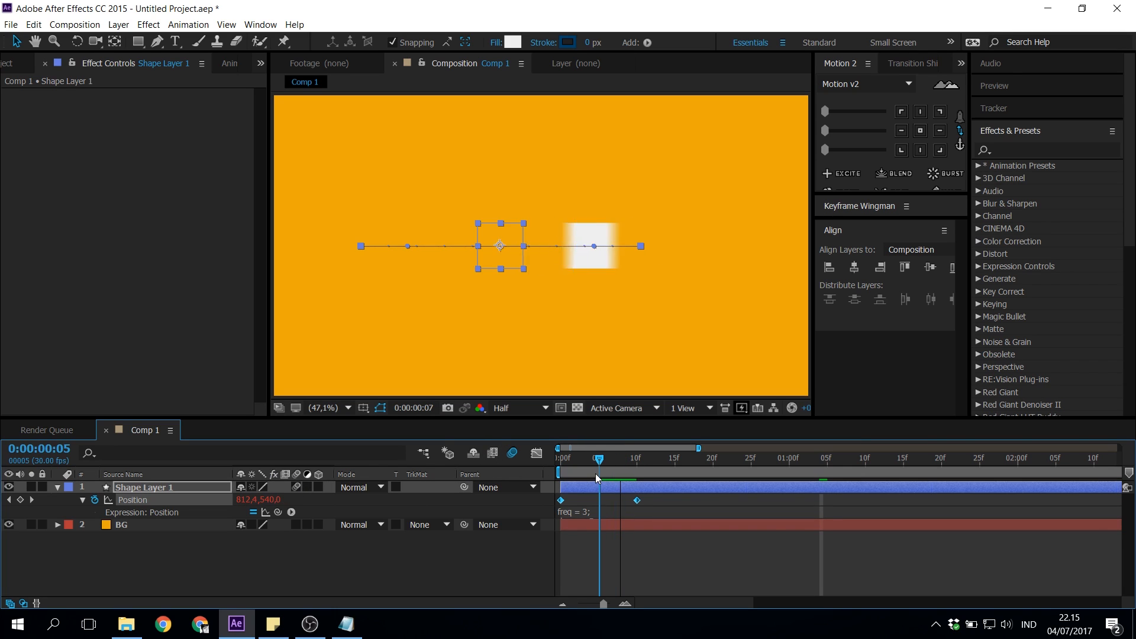
Step: Move the square's second Position keyframe to frame 5
{"action": "left_click", "coordinate": [647, 510]}
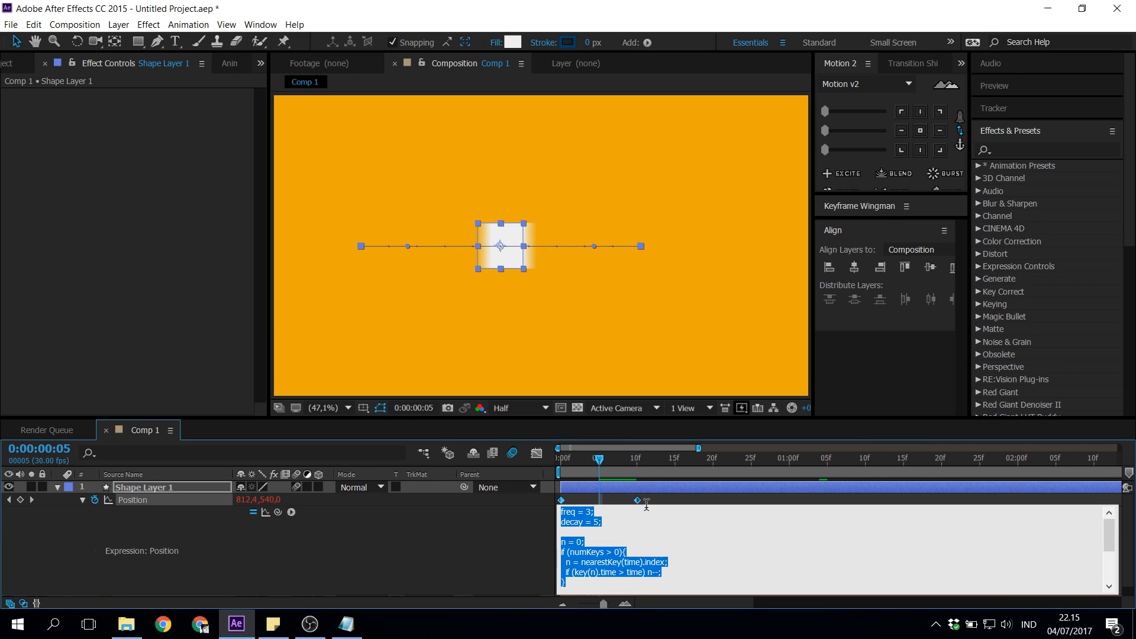
{"action": "left_click", "coordinate": [653, 499]}
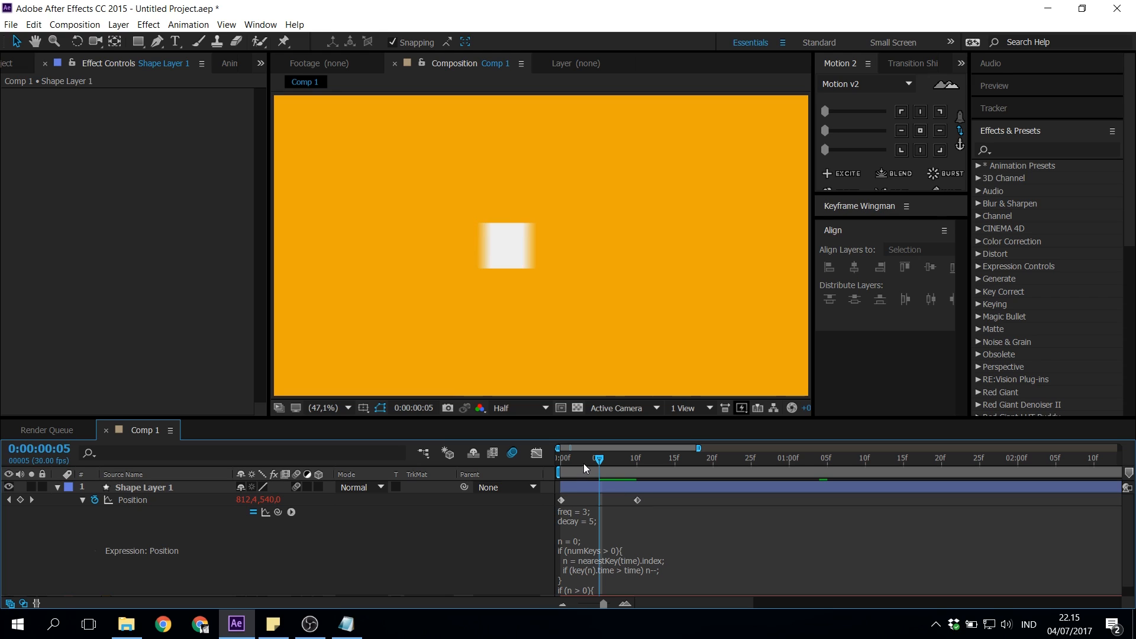
{"action": "left_click_drag", "start_coordinate": [635, 500], "coordinate": [591, 504]}
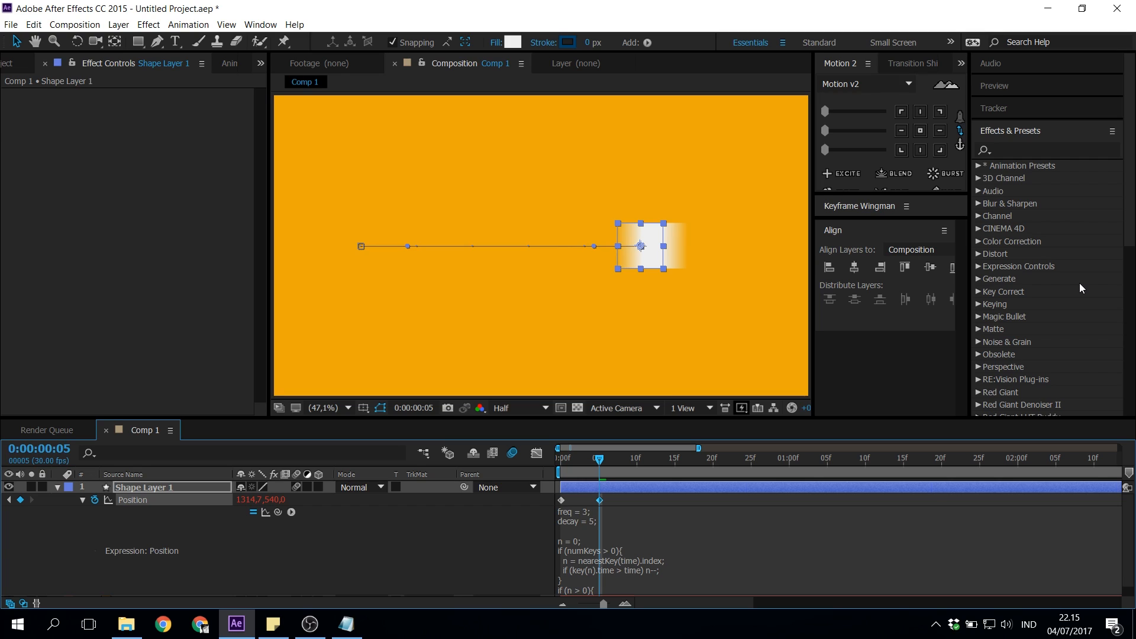
{"action": "left_click_drag", "start_coordinate": [632, 467], "coordinate": [601, 480]}
Step: Preview the square's overshoot with the closer keyframes and set the current time to frame 9
{"action": "key", "text": "space"}
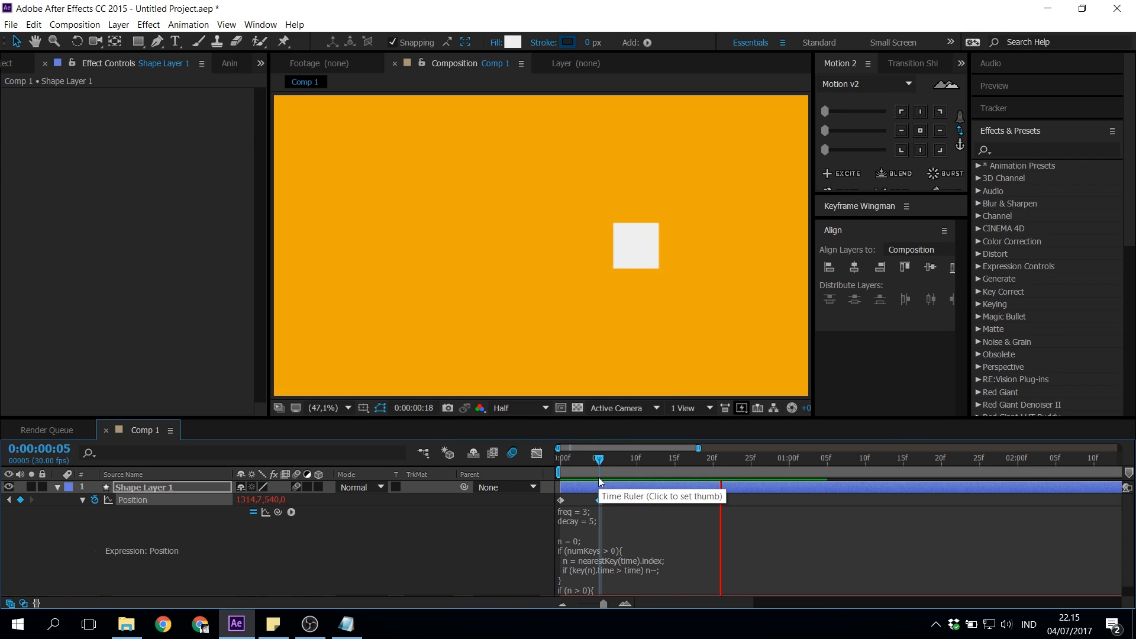
{"action": "key", "text": "space"}
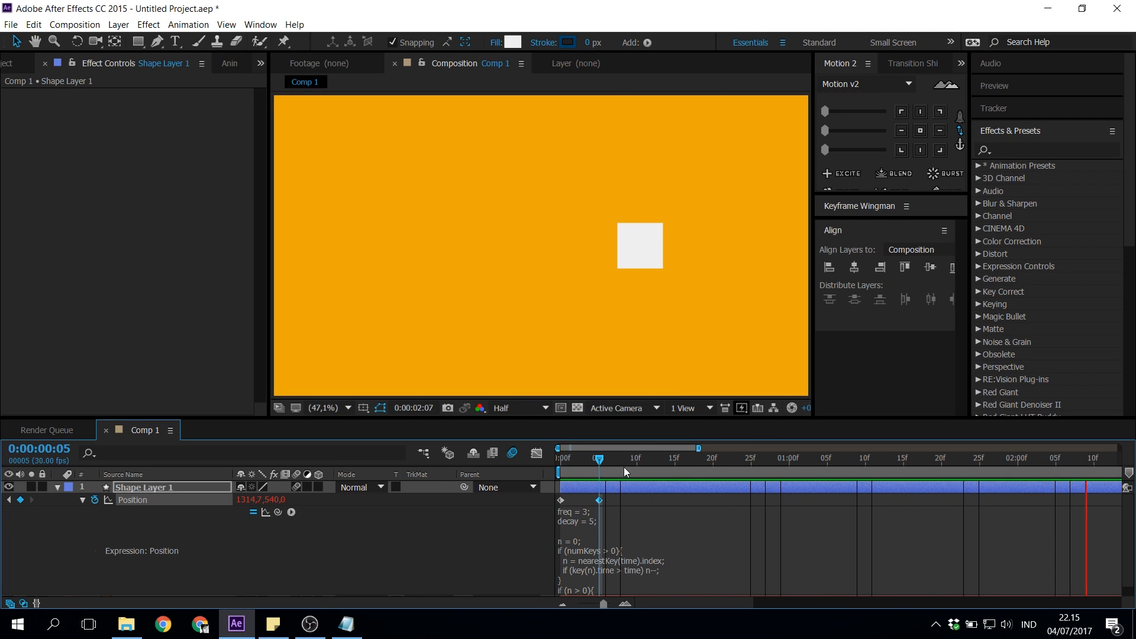
{"action": "left_click", "coordinate": [625, 471]}
Step: Duplicate the square's layer, move the copy below the original to y about 765 and shift its second Position keyframe to frame 10
{"action": "key", "text": "ctrl+d"}
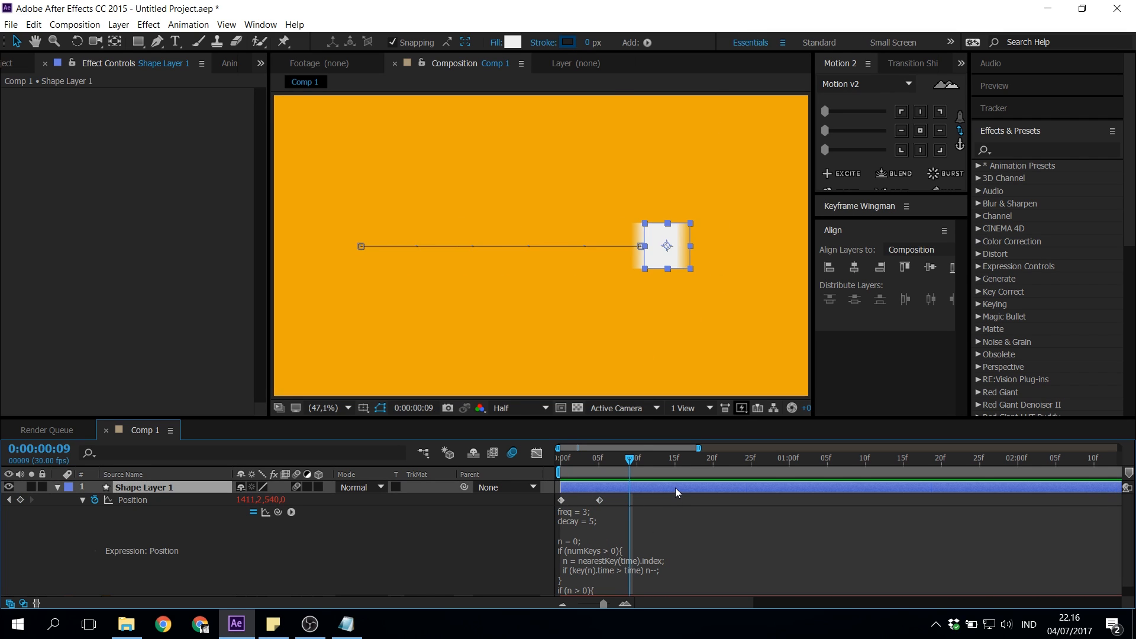
{"action": "key", "text": "p"}
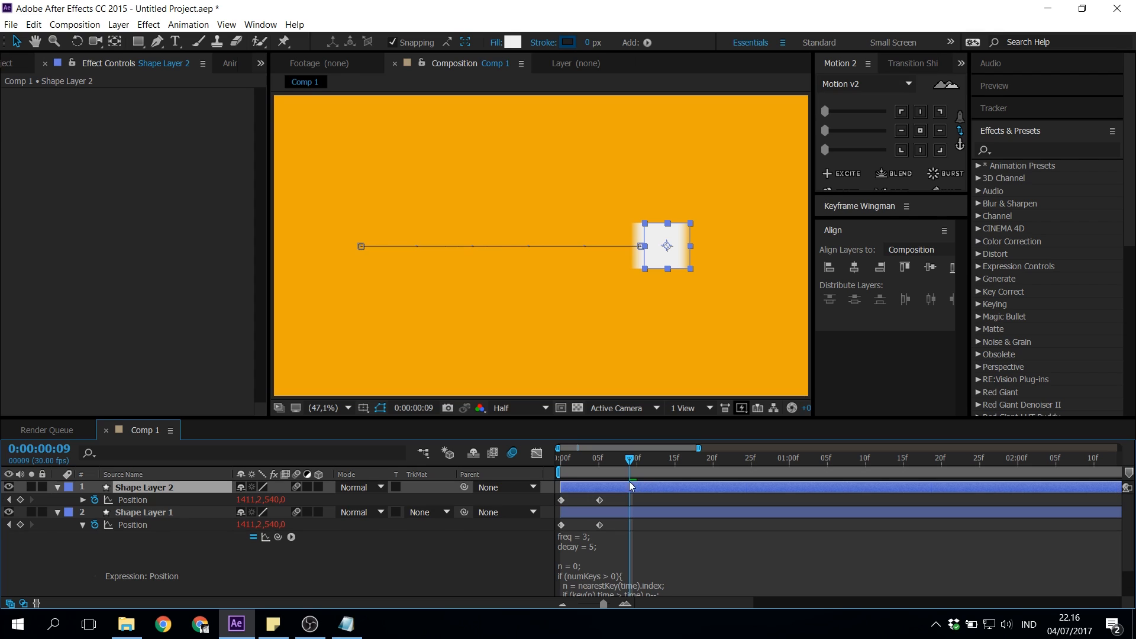
{"action": "left_click_drag", "start_coordinate": [626, 459], "coordinate": [551, 503]}
{"action": "left_click_drag", "start_coordinate": [661, 245], "coordinate": [659, 309]}
{"action": "left_click", "coordinate": [622, 498]}
{"action": "left_click", "coordinate": [604, 495]}
{"action": "left_click_drag", "start_coordinate": [604, 499], "coordinate": [641, 503]}
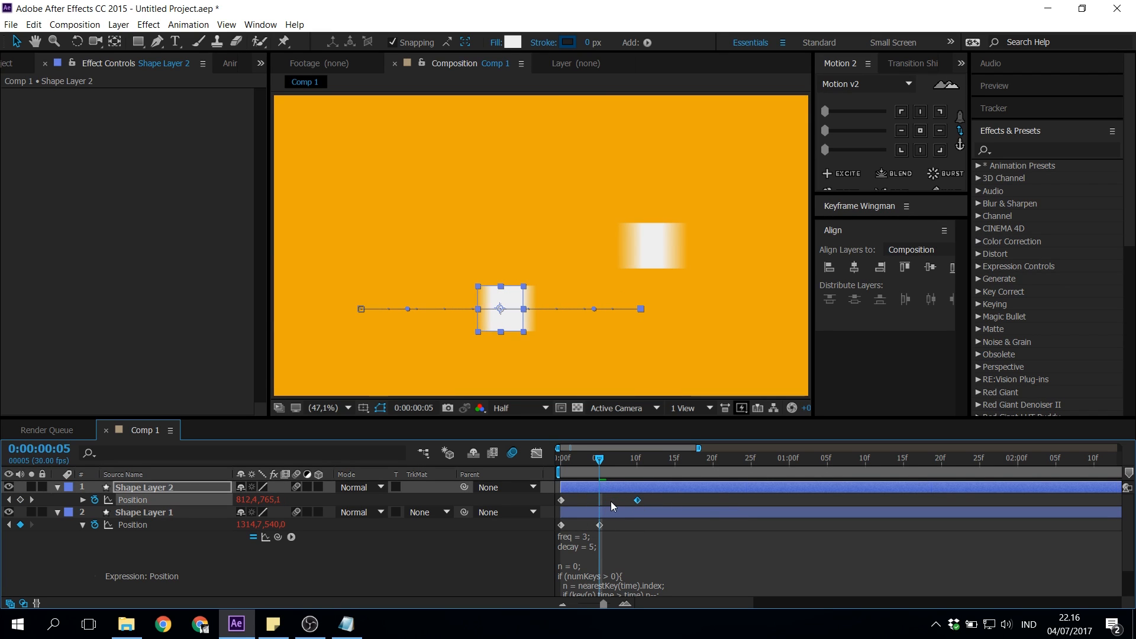
Step: Preview both squares together to compare their overshoot
{"action": "key", "text": "space"}
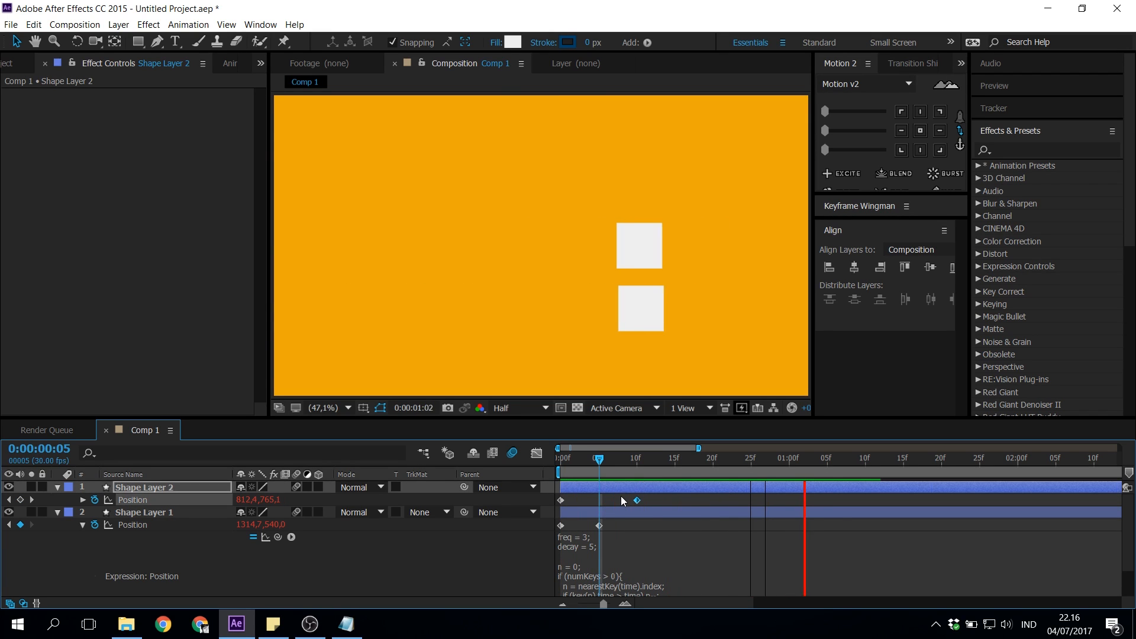
{"action": "key", "text": "space"}
{"action": "key", "text": "space"}
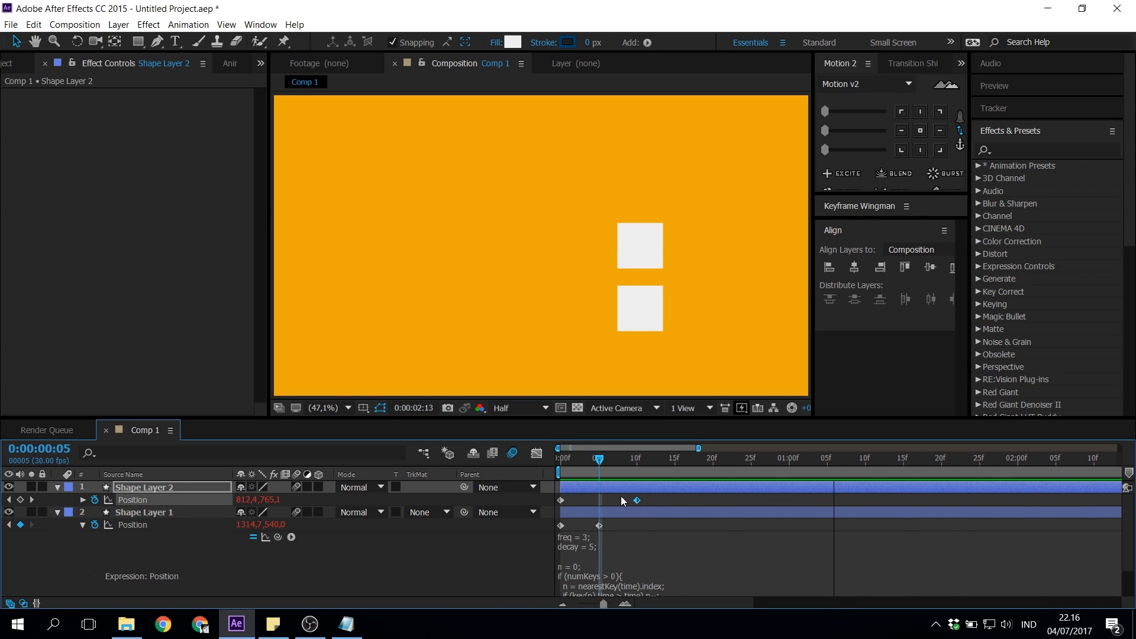
Step: Delete the duplicated square layer
{"action": "left_click", "coordinate": [602, 459]}
{"action": "left_click_drag", "start_coordinate": [654, 498], "coordinate": [630, 503]}
{"action": "left_click", "coordinate": [626, 484]}
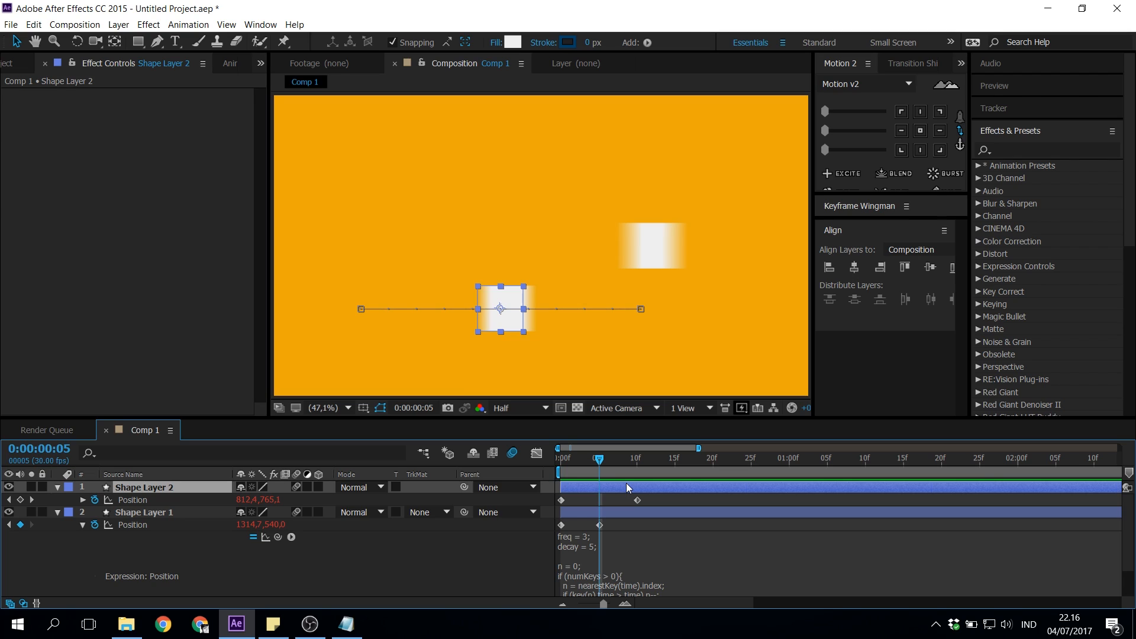
{"action": "key", "text": "Delete"}
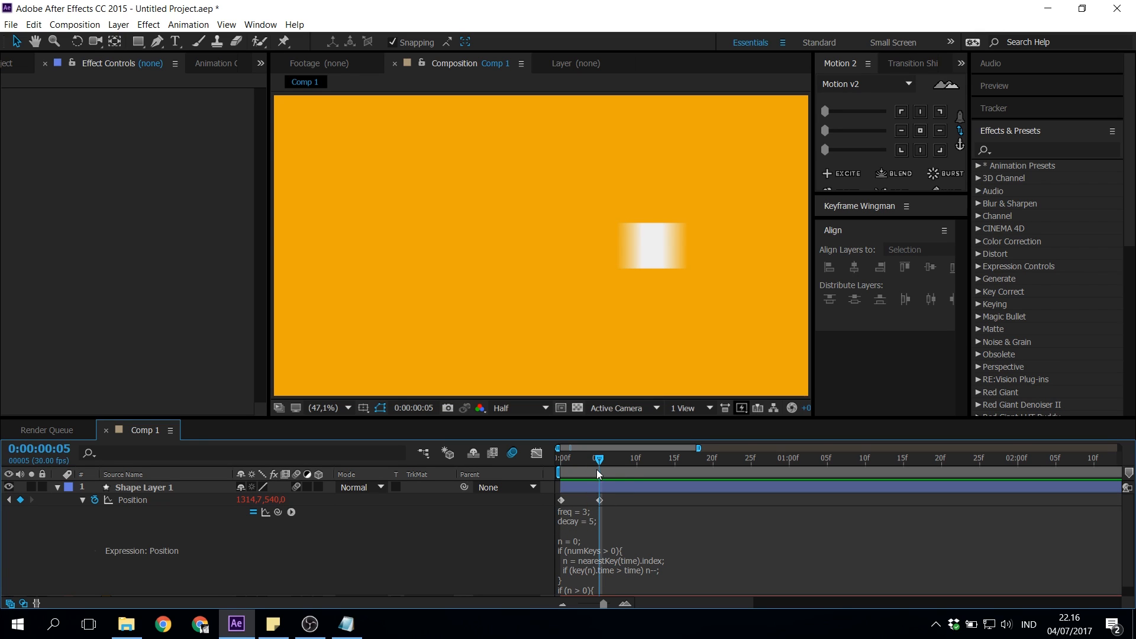
Step: Set freq to 30 in the square's Position expression and preview the faster overshoot
{"action": "left_click", "coordinate": [608, 521]}
{"action": "left_click", "coordinate": [718, 522]}
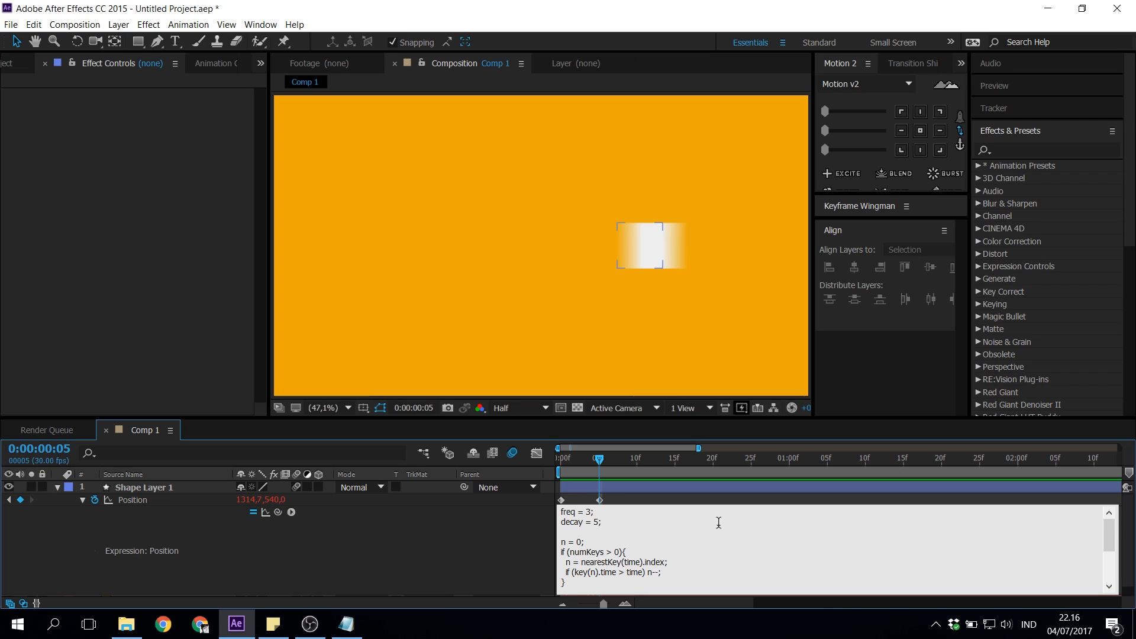
{"action": "key", "text": "KP_Enter"}
{"action": "key", "text": "space"}
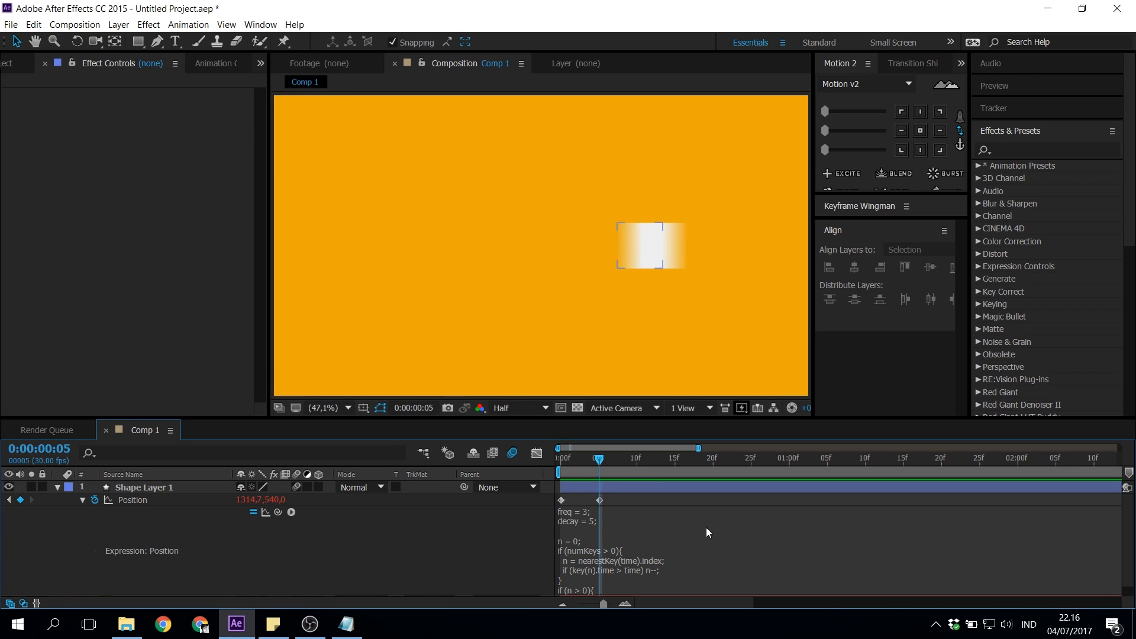
{"action": "left_click", "coordinate": [585, 511]}
{"action": "left_click", "coordinate": [587, 511]}
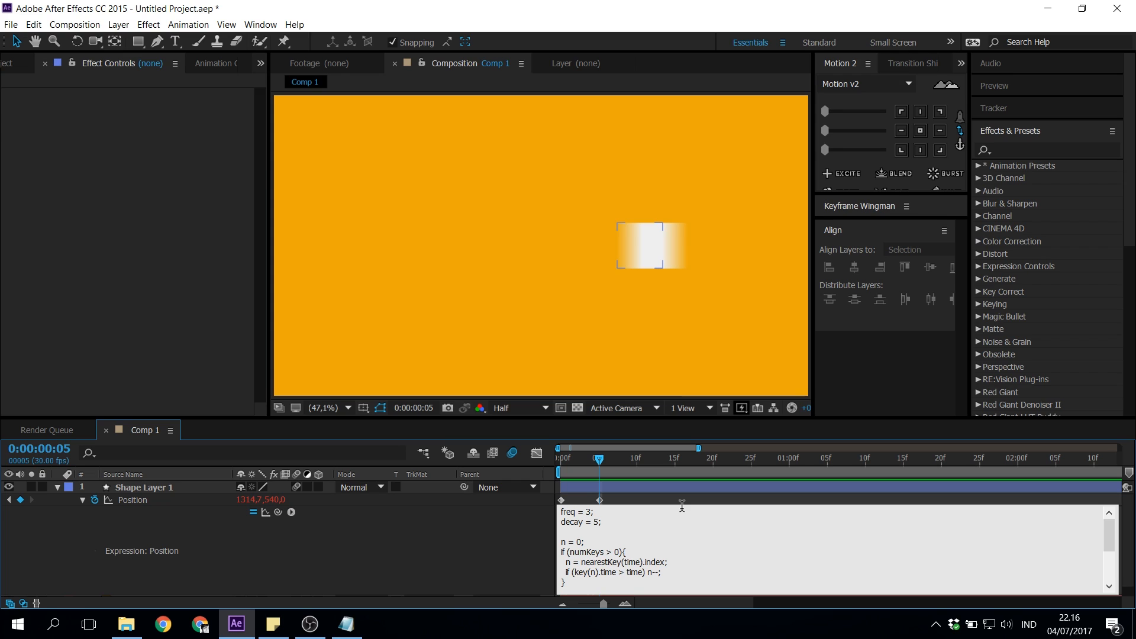
{"action": "type", "text": "0"}
{"action": "key", "text": "KP_Enter"}
{"action": "key", "text": "space"}
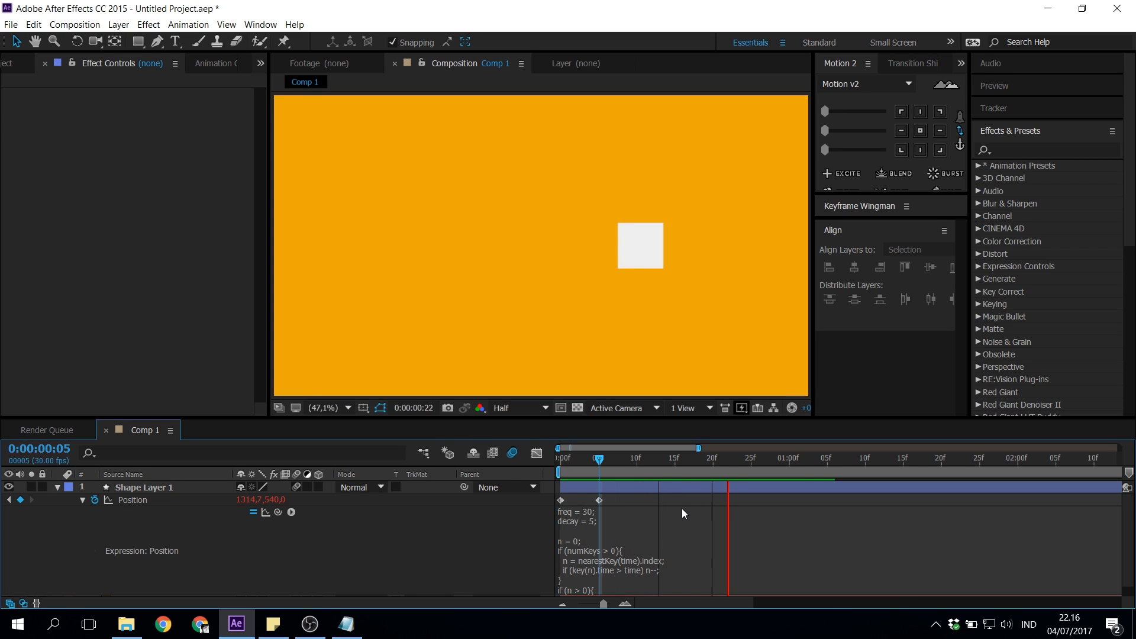
{"action": "key", "text": "space"}
{"action": "key", "text": "space"}
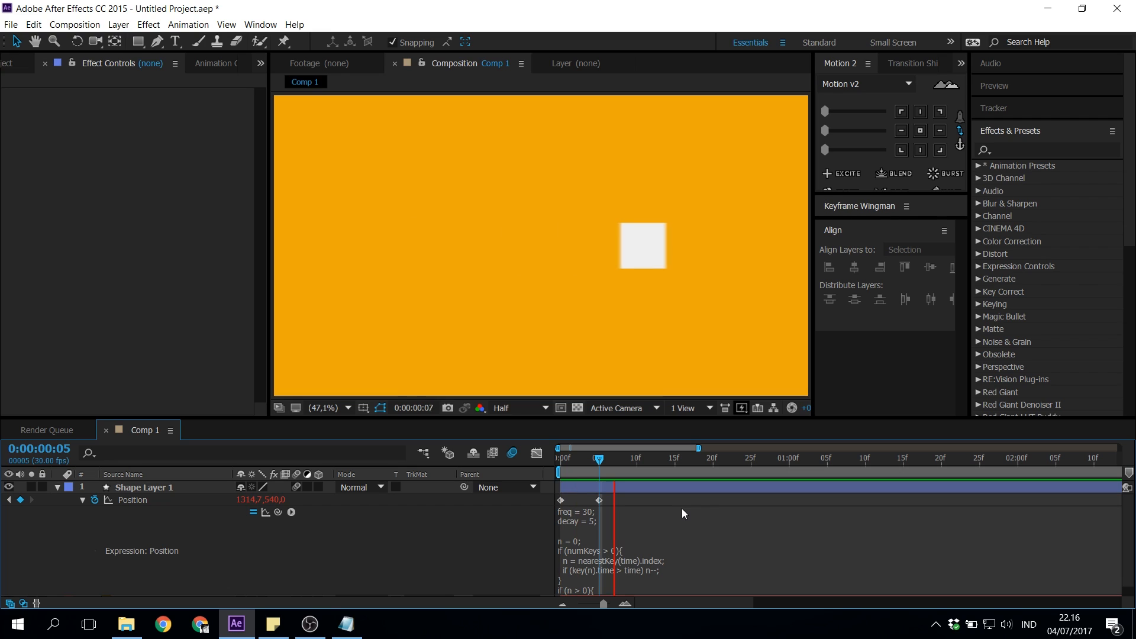
Step: Set freq to 10 in the square's Position expression and preview the oscillation
{"action": "left_click", "coordinate": [607, 458]}
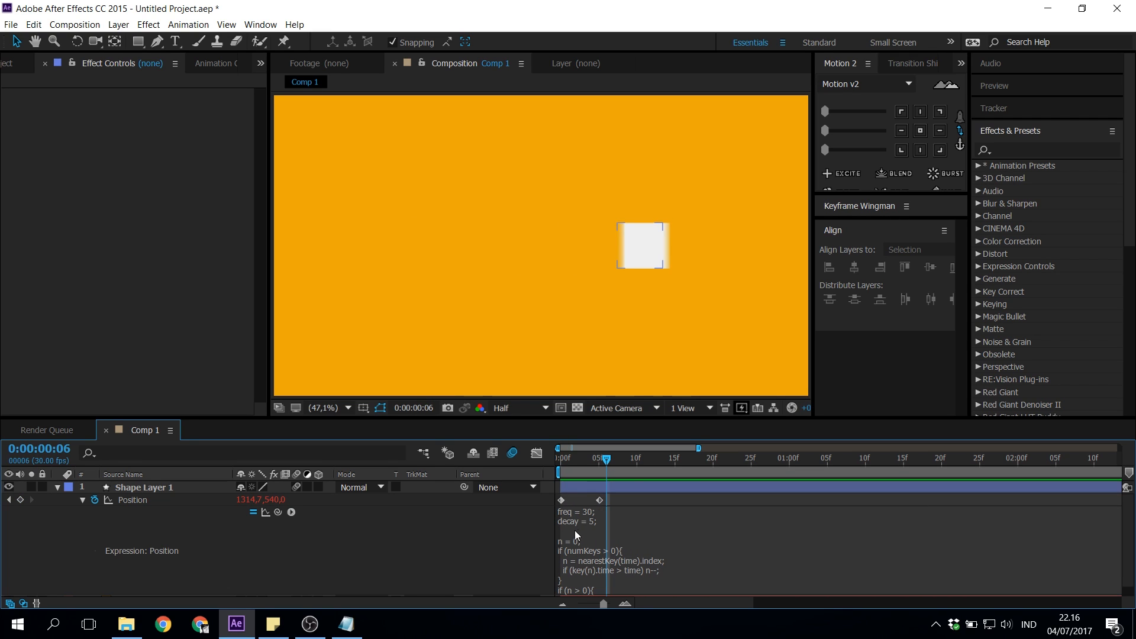
{"action": "left_click", "coordinate": [579, 516]}
{"action": "left_click", "coordinate": [590, 512]}
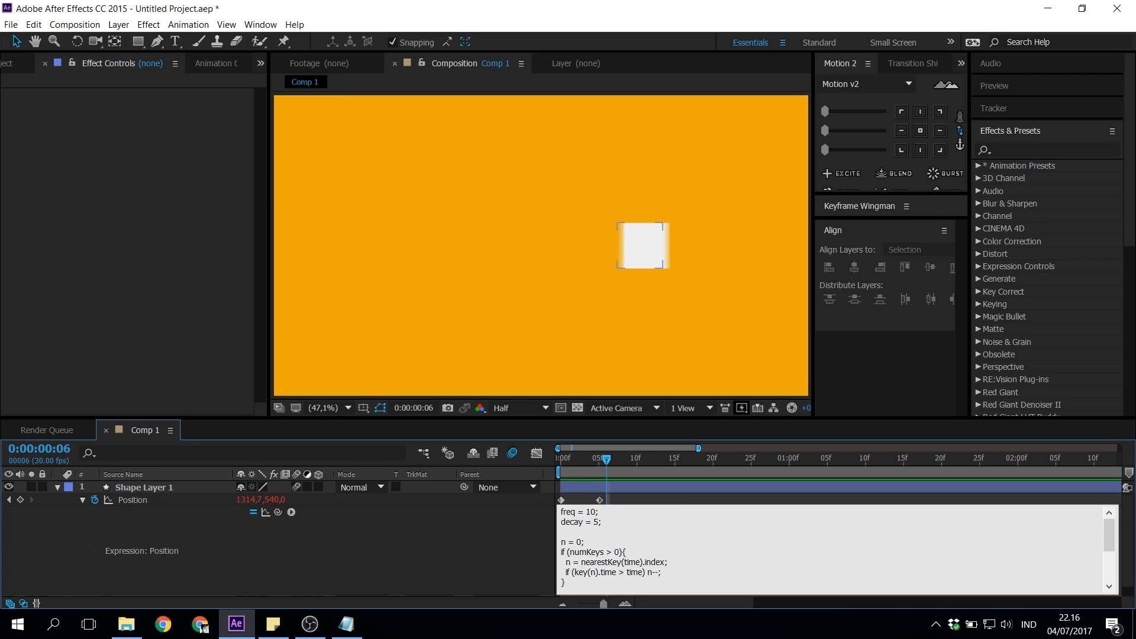
{"action": "key", "text": "KP_Enter"}
{"action": "key", "text": "space"}
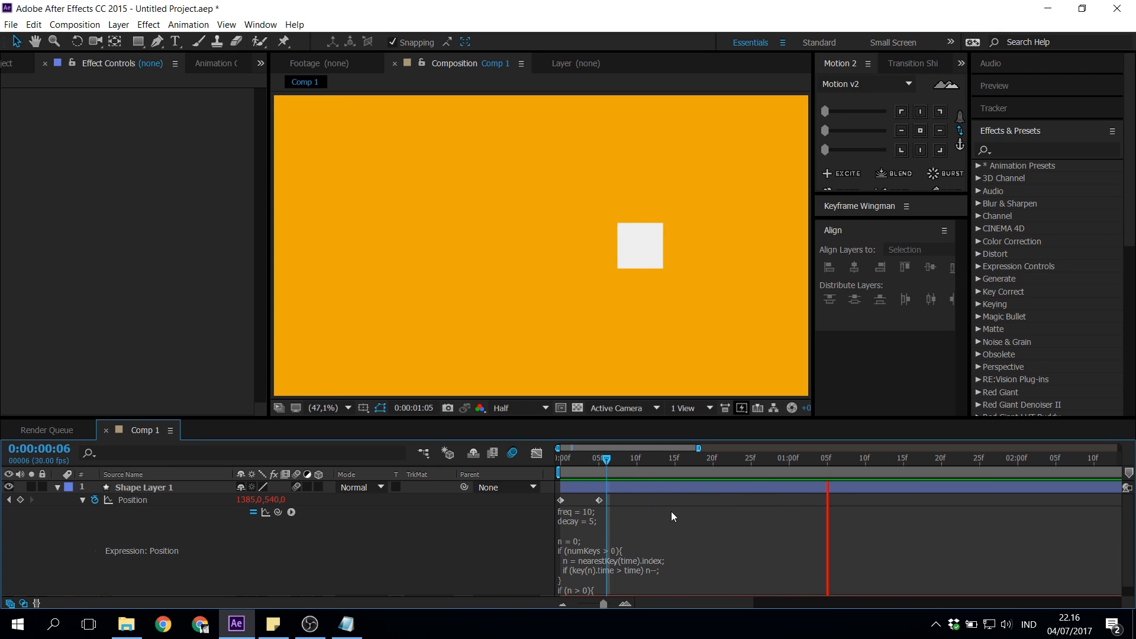
{"action": "key", "text": "space"}
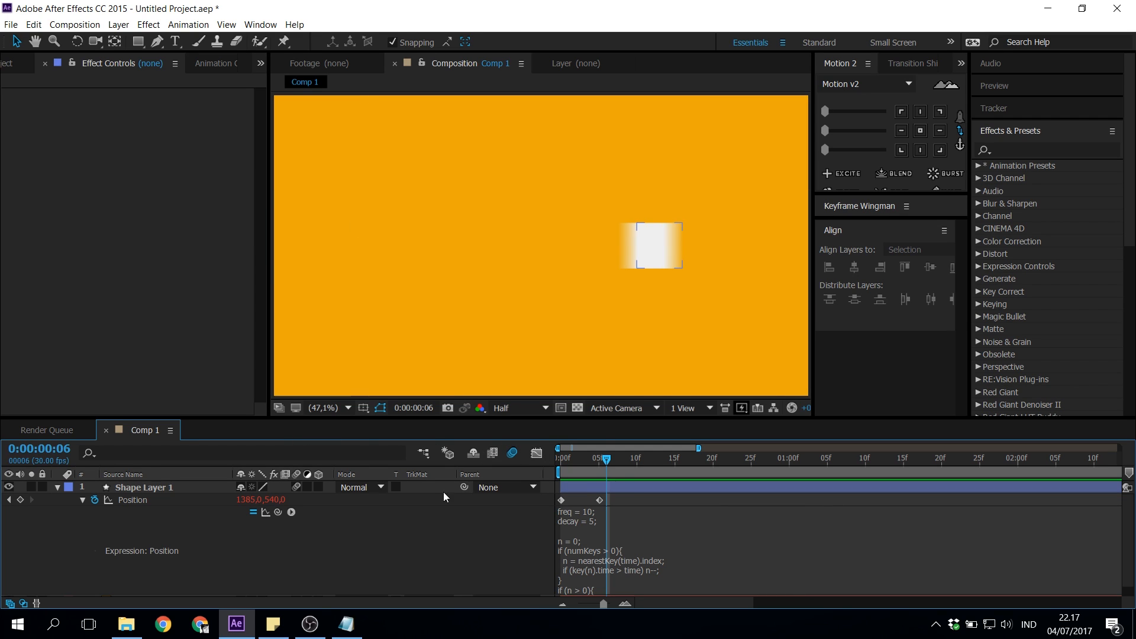
Step: Show the square's Position in the Graph Editor with its post-expression graph, with the current time at frame 5
{"action": "left_click_drag", "start_coordinate": [606, 461], "coordinate": [599, 463]}
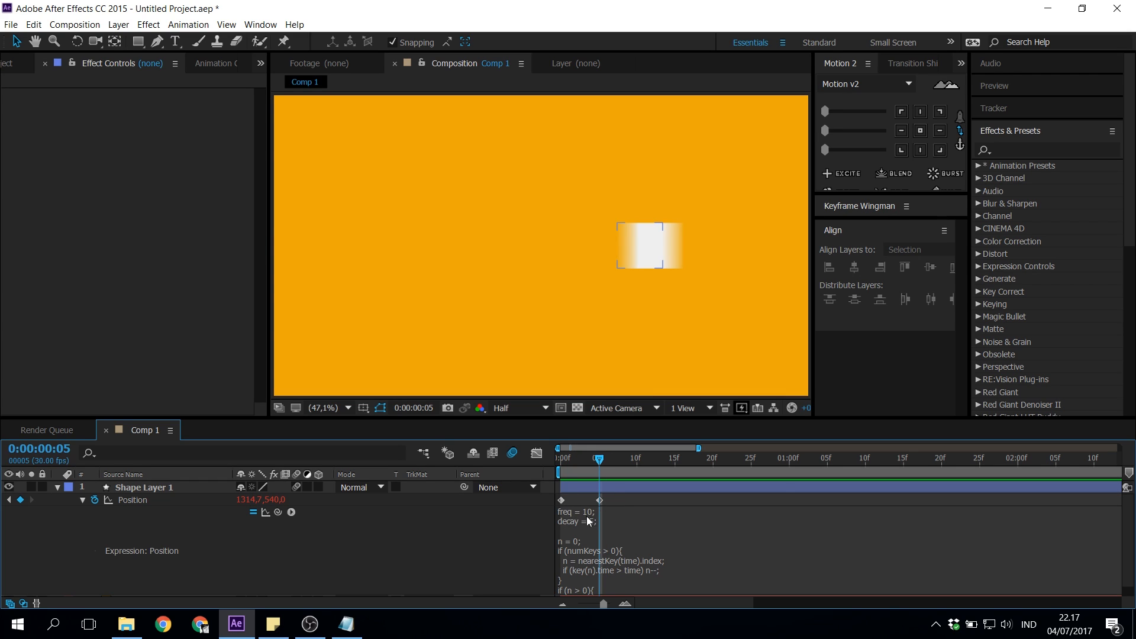
{"action": "left_click", "coordinate": [536, 453]}
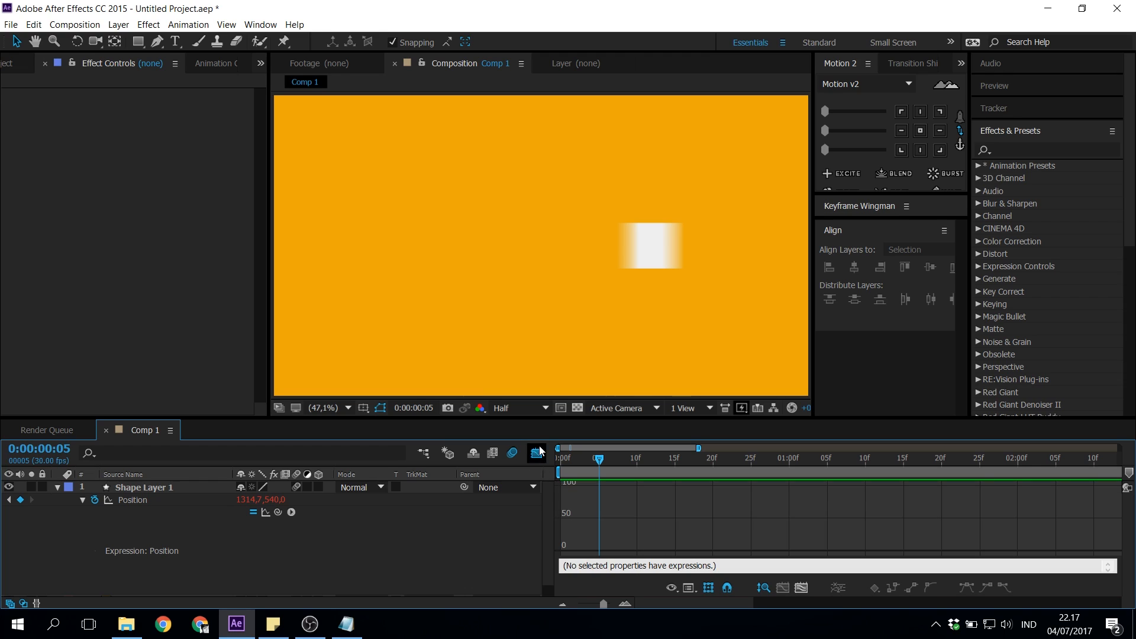
{"action": "left_click", "coordinate": [135, 498]}
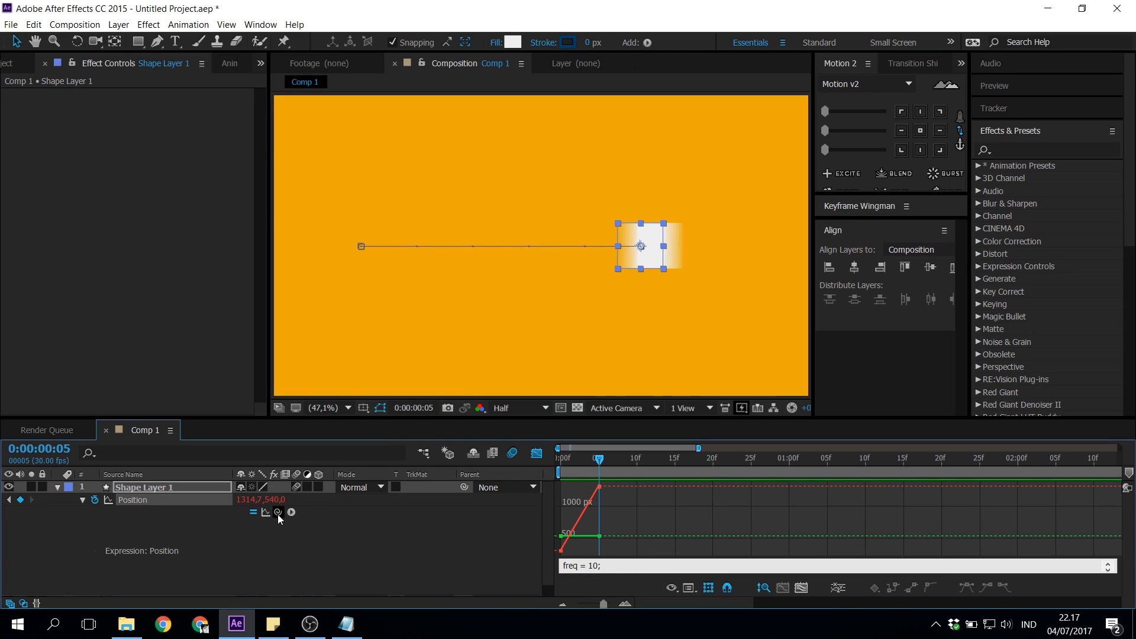
{"action": "left_click", "coordinate": [266, 512]}
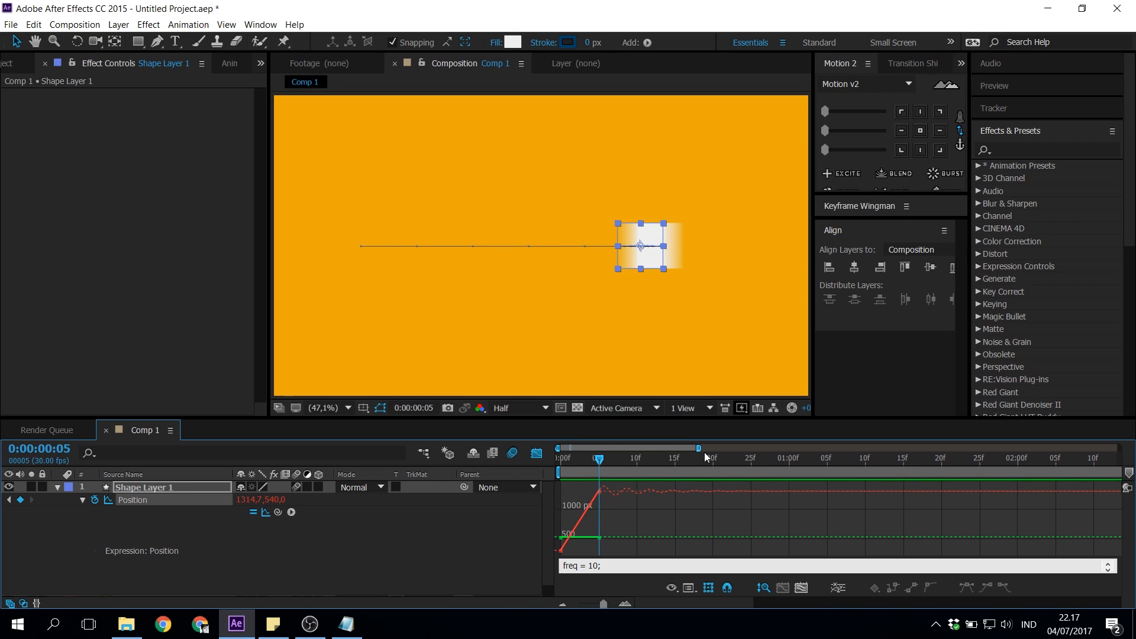
{"action": "left_click_drag", "start_coordinate": [699, 448], "coordinate": [633, 448]}
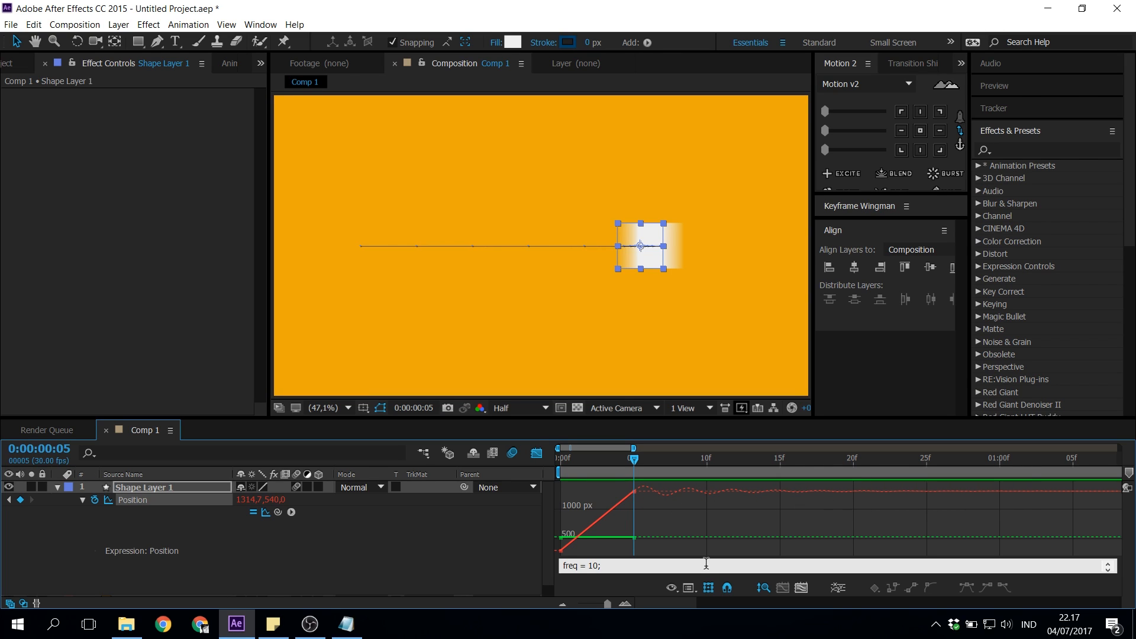
Step: Set freq to 3 in the Position expression and preview the motion against its graph
{"action": "left_click", "coordinate": [607, 566]}
{"action": "left_click", "coordinate": [607, 567]}
{"action": "type", "text": "3"}
{"action": "key", "text": "KP_Enter"}
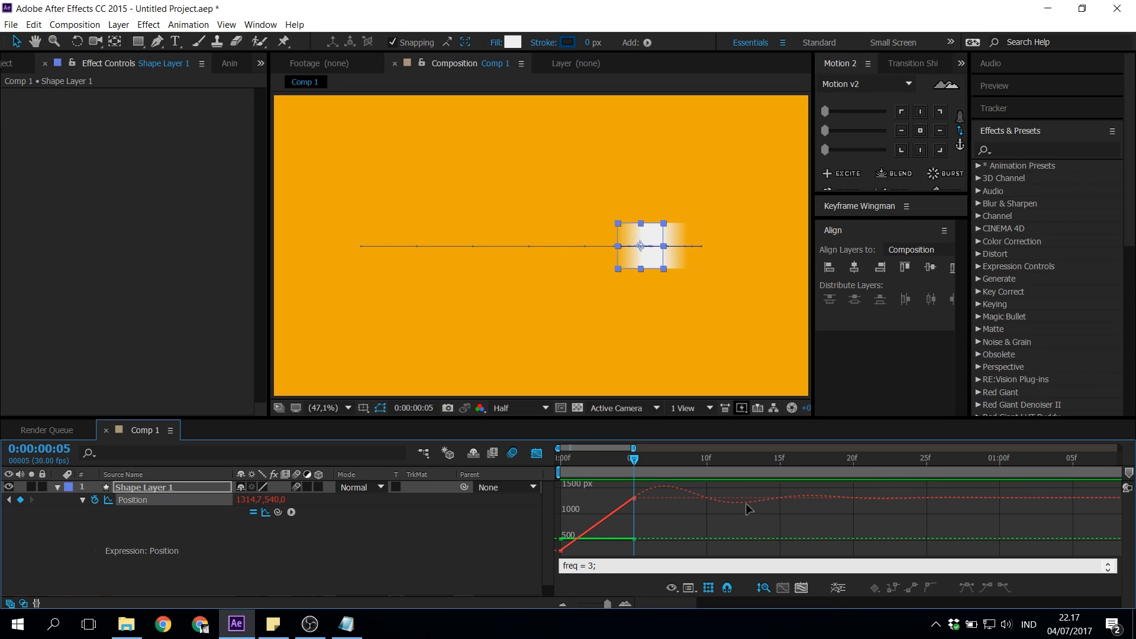
{"action": "key", "text": "space"}
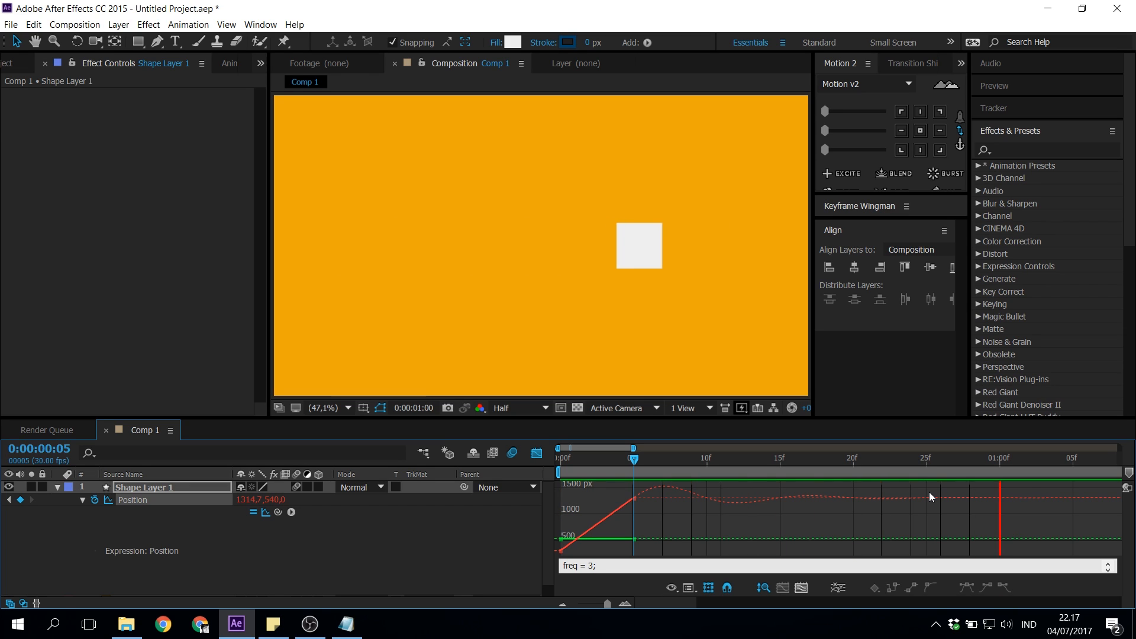
{"action": "key", "text": "space"}
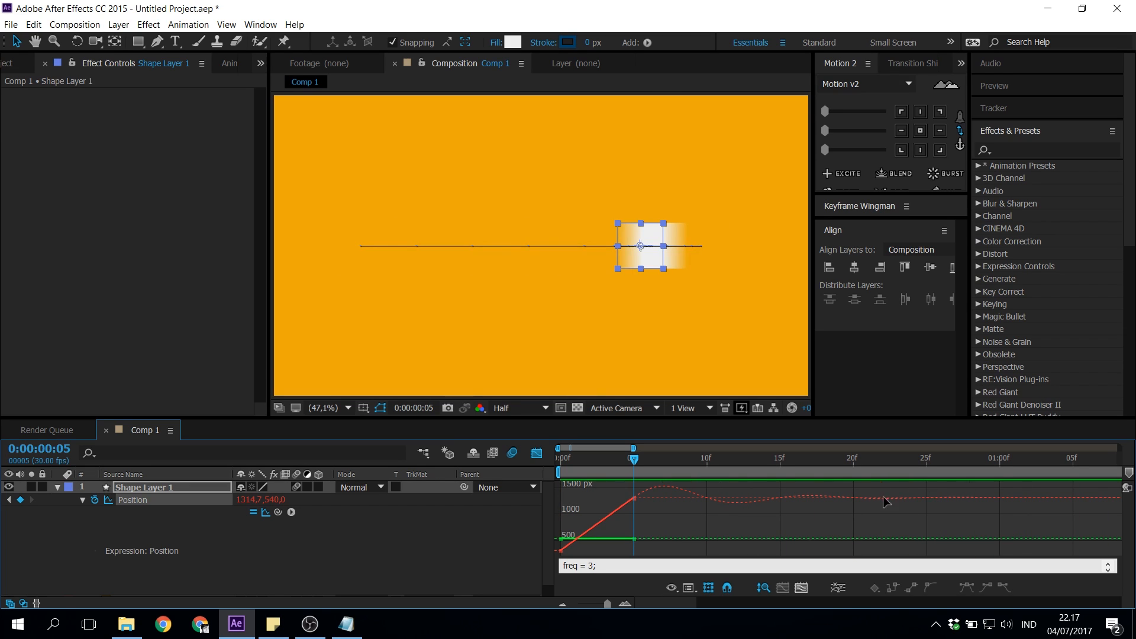
Step: Set decay to 50 in the Position expression and preview how quickly the overshoot dies out
{"action": "key", "text": "Down"}
{"action": "left_click_drag", "start_coordinate": [630, 448], "coordinate": [720, 448]}
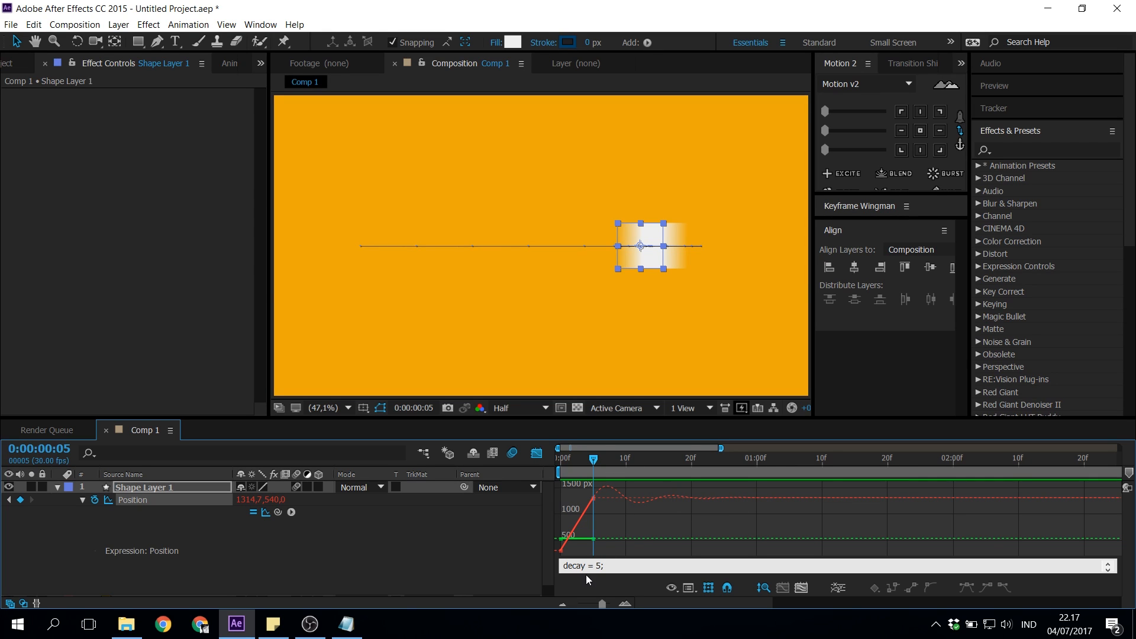
{"action": "double_click", "coordinate": [598, 566]}
{"action": "type", "text": "5"}
{"action": "key", "text": "KP_Enter"}
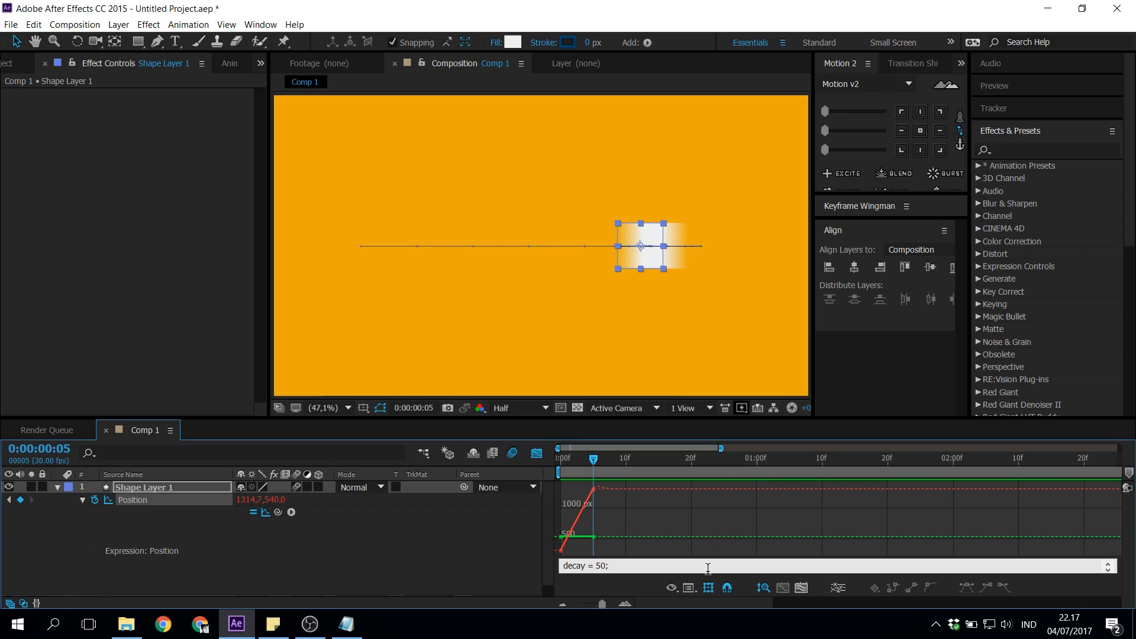
{"action": "key", "text": "space"}
{"action": "key", "text": "space"}
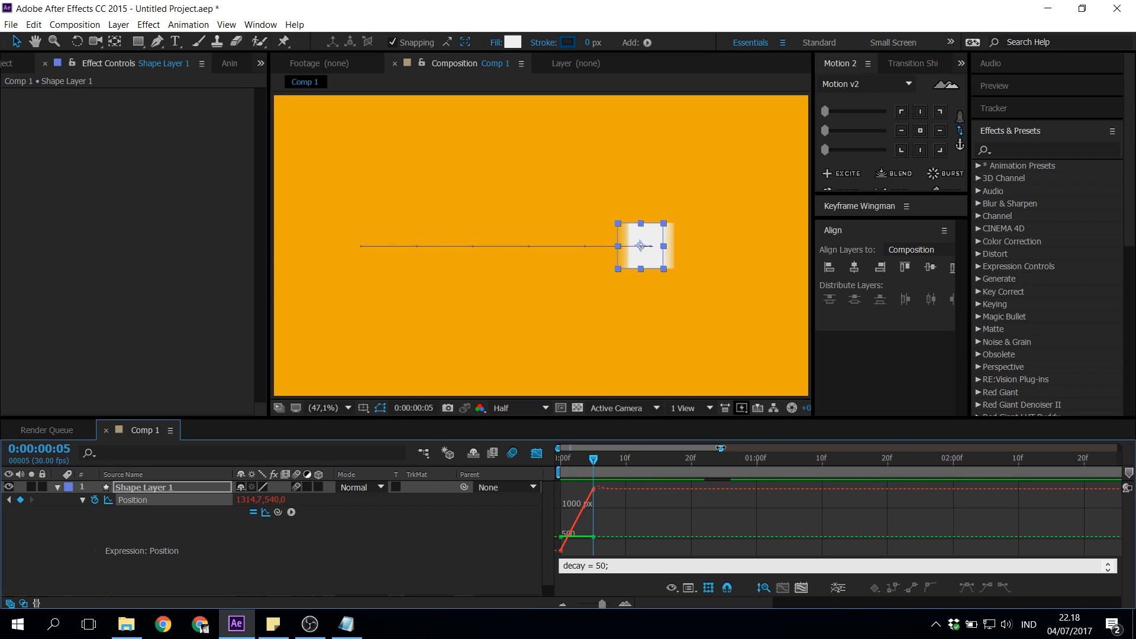
Step: Set decay to 10 in the Position expression and compare the curve in a closer view of the graph
{"action": "left_click_drag", "start_coordinate": [721, 449], "coordinate": [619, 449]}
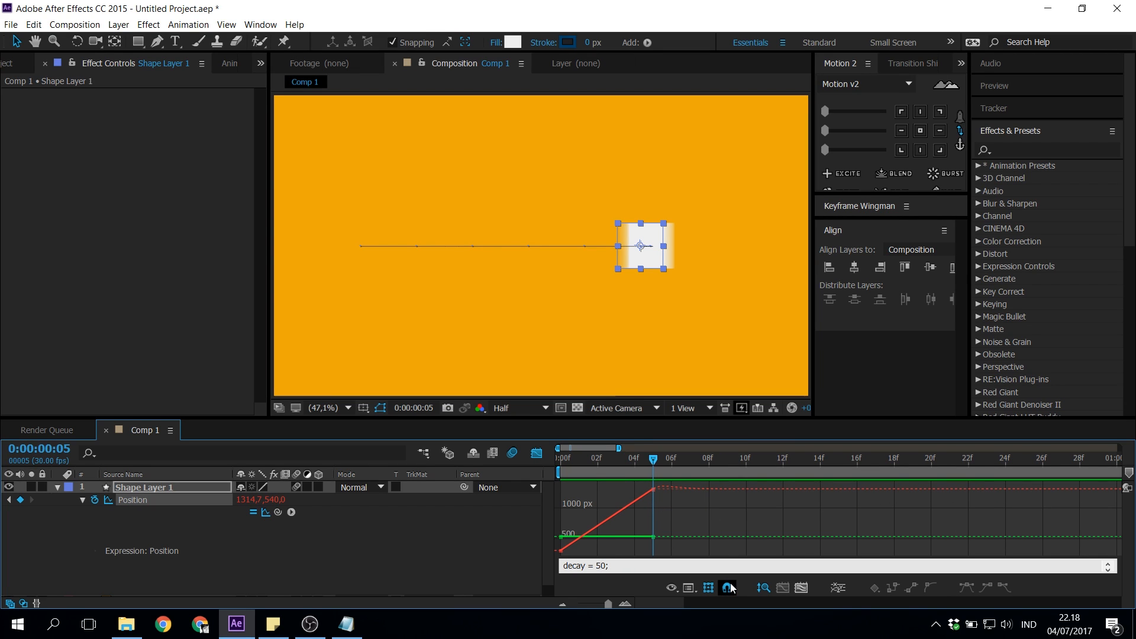
{"action": "type", "text": "10"}
{"action": "key", "text": "KP_Enter"}
{"action": "key", "text": "space"}
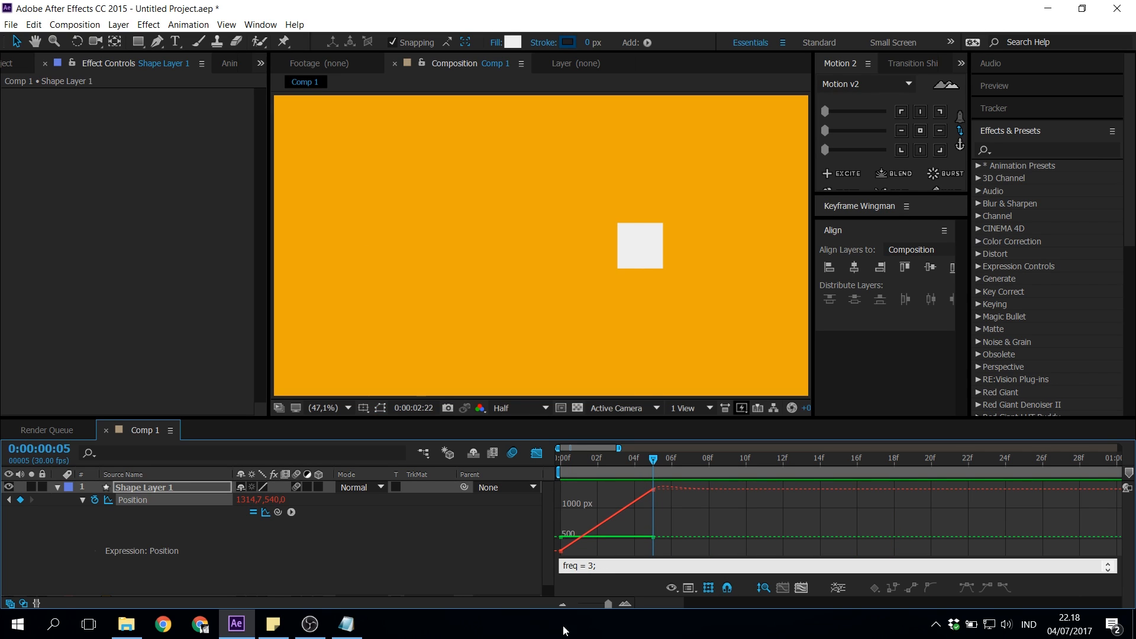
{"action": "key", "text": "Down"}
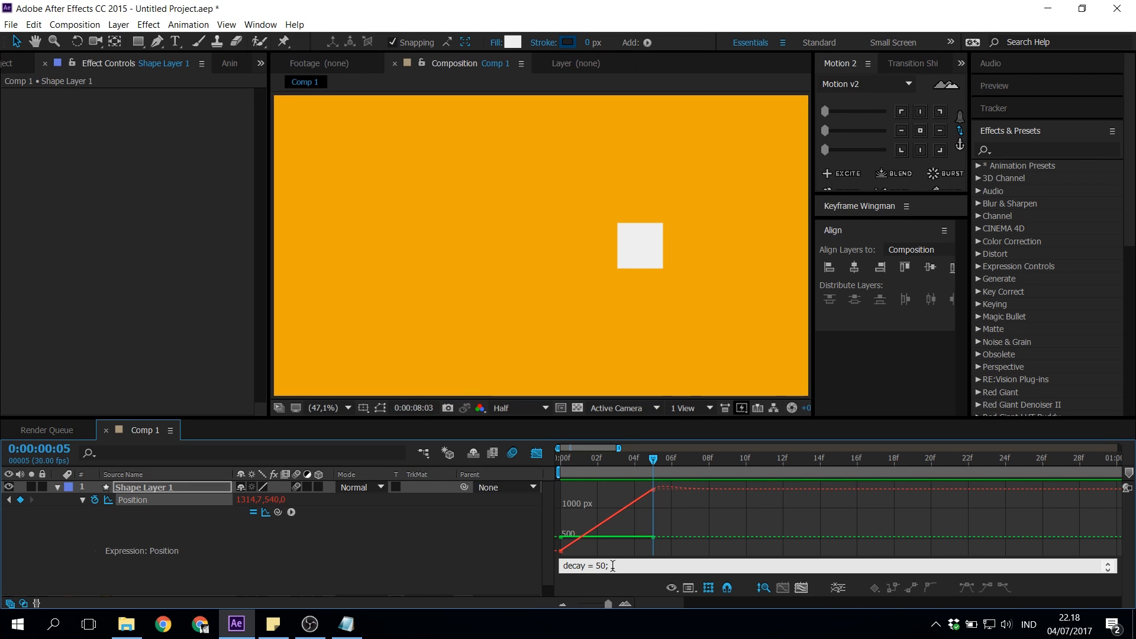
{"action": "key", "text": "Return"}
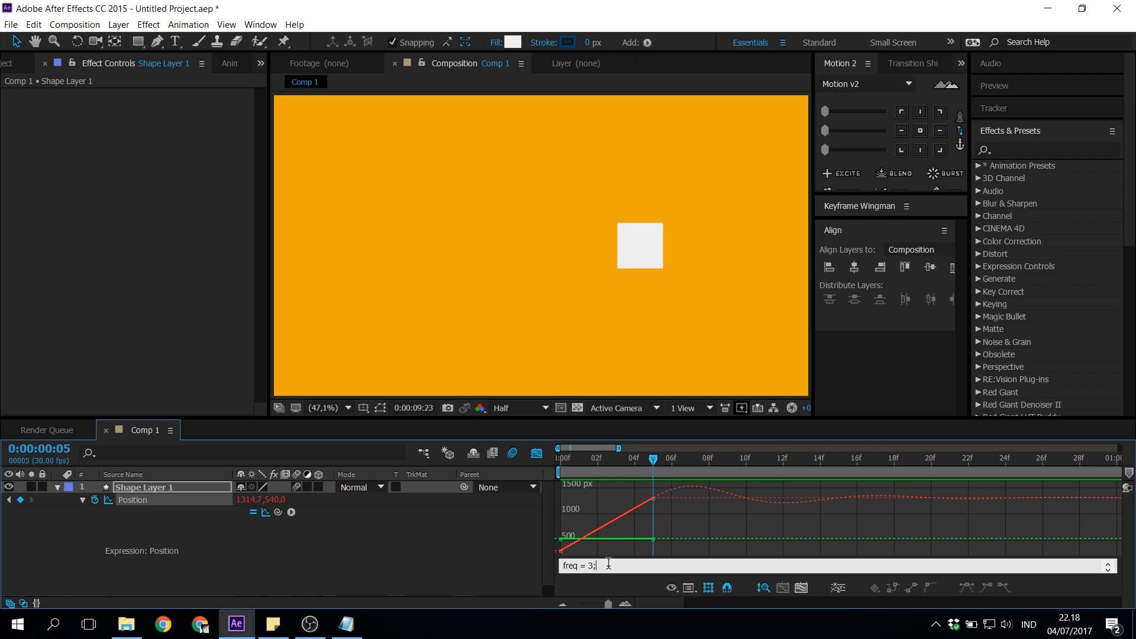
{"action": "key", "text": "BackSpace"}
{"action": "double_click", "coordinate": [602, 565]}
{"action": "type", "text": "10"}
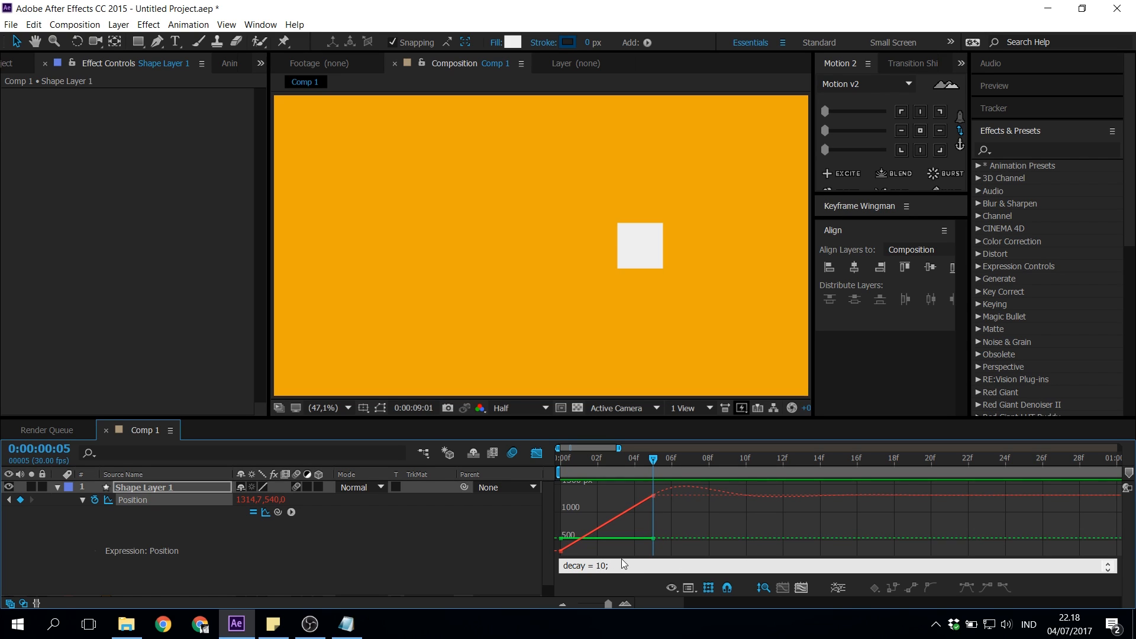
Step: Set decay to 5 in the Position expression, then leave the Graph Editor and stop the preview
{"action": "double_click", "coordinate": [603, 563]}
{"action": "type", "text": "2"}
{"action": "left_click", "coordinate": [643, 580]}
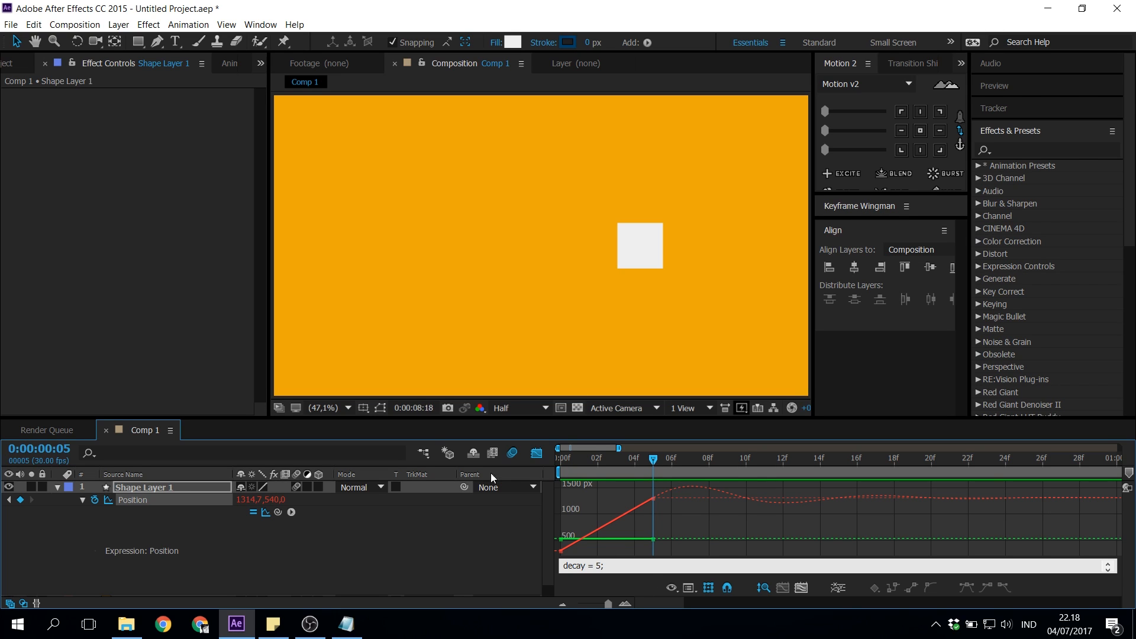
{"action": "left_click", "coordinate": [537, 454]}
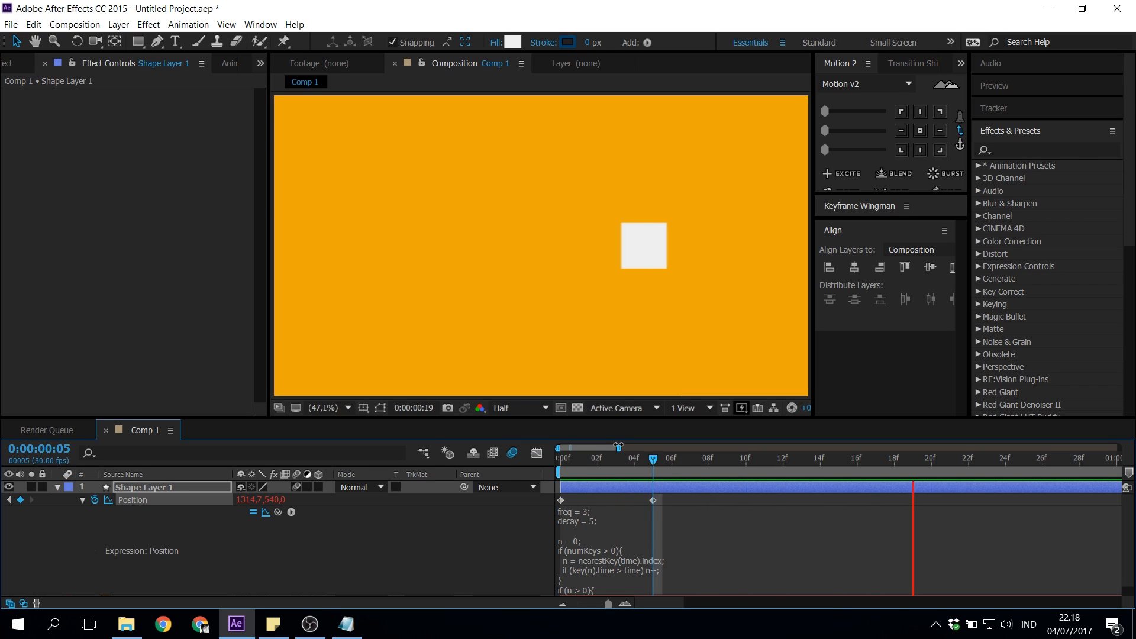
{"action": "key", "text": "space"}
Step: Reveal the square's Rotation property and add a Rotation keyframe at 0:00:02:00
{"action": "key", "text": "minus"}
{"action": "key", "text": "minus"}
{"action": "key", "text": "minus"}
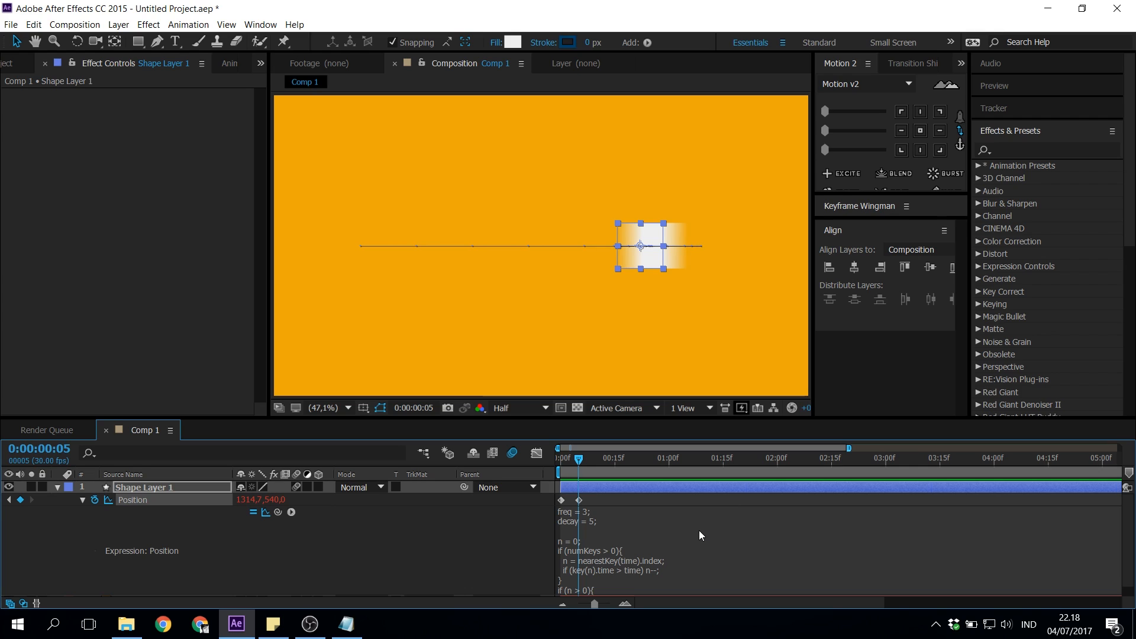
{"action": "key", "text": "r"}
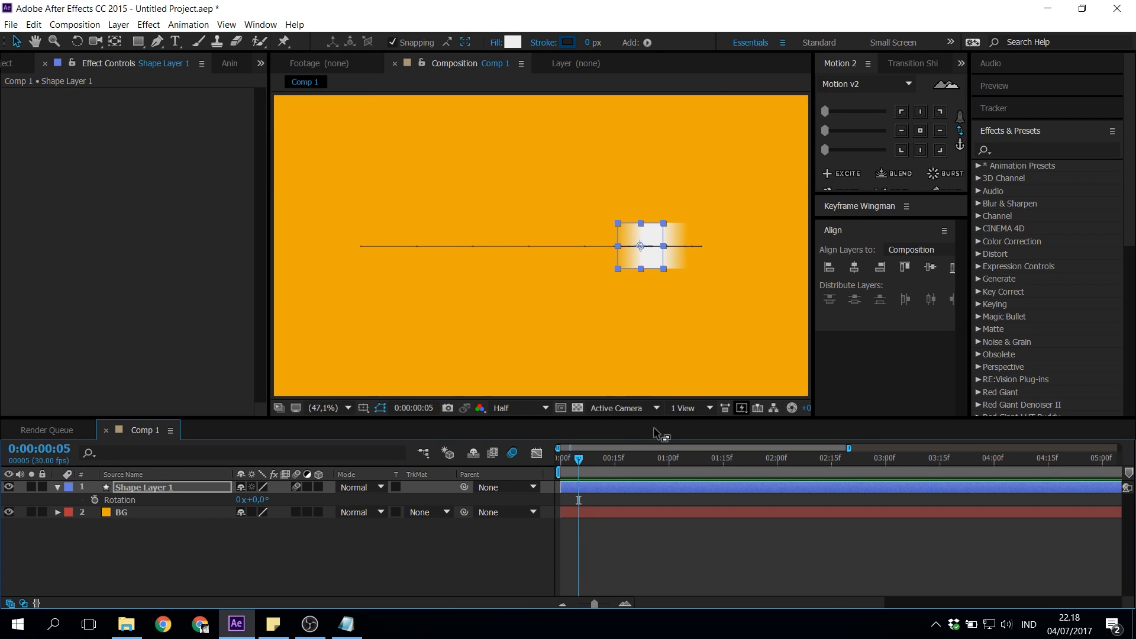
{"action": "left_click", "coordinate": [723, 458]}
{"action": "left_click_drag", "start_coordinate": [739, 456], "coordinate": [776, 475]}
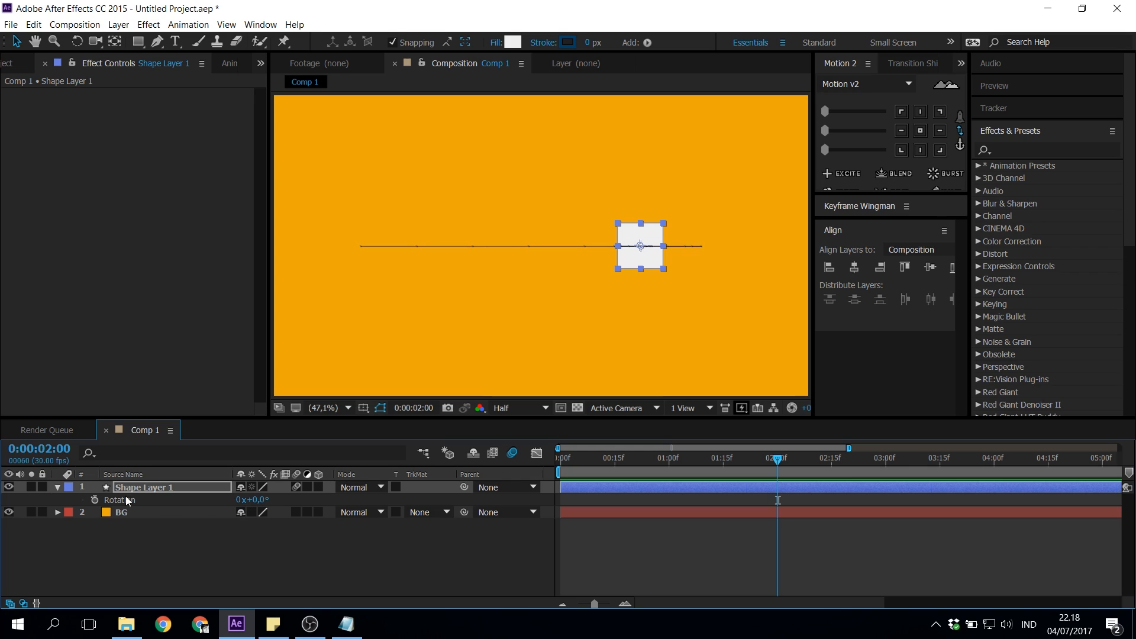
{"action": "left_click", "coordinate": [94, 500]}
{"action": "left_click", "coordinate": [254, 500]}
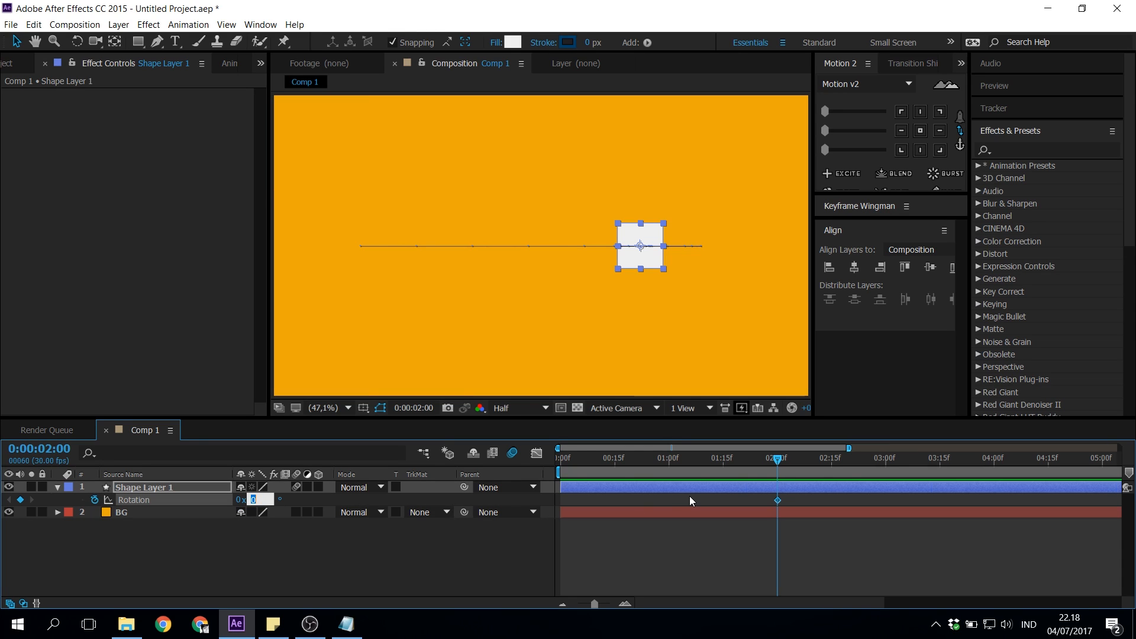
{"action": "type", "text": "90"}
{"action": "key", "text": "Return"}
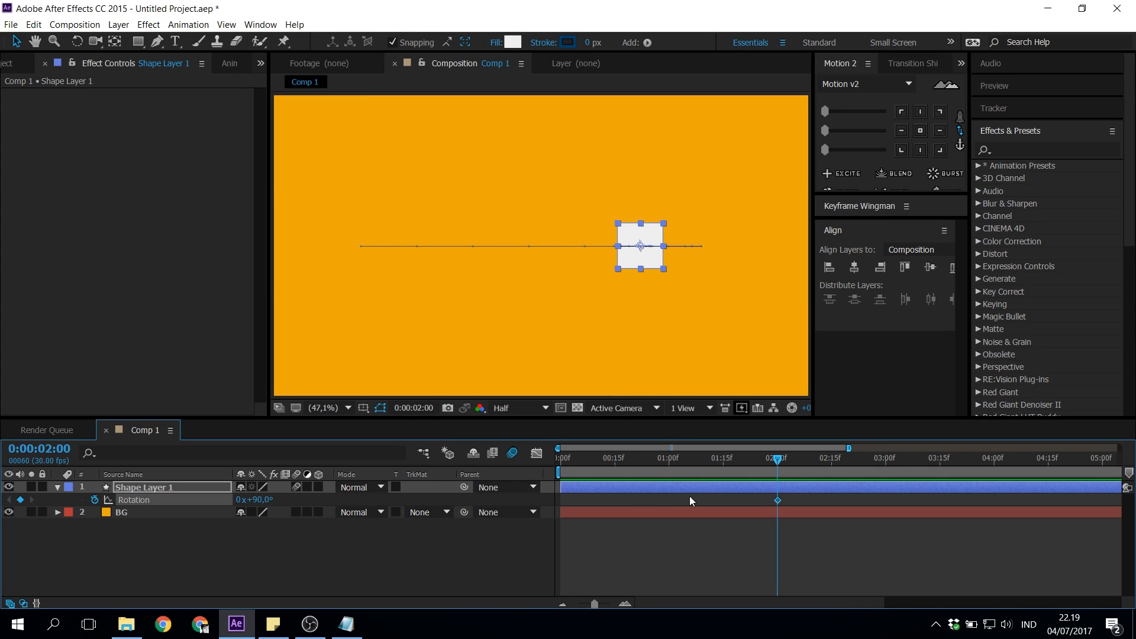
{"action": "key", "text": "ctrl+z"}
Step: Set the square's Rotation to 90° at 0:00:02:10 to create the second keyframe
{"action": "left_click_drag", "start_coordinate": [776, 463], "coordinate": [806, 464]}
{"action": "key", "text": "="}
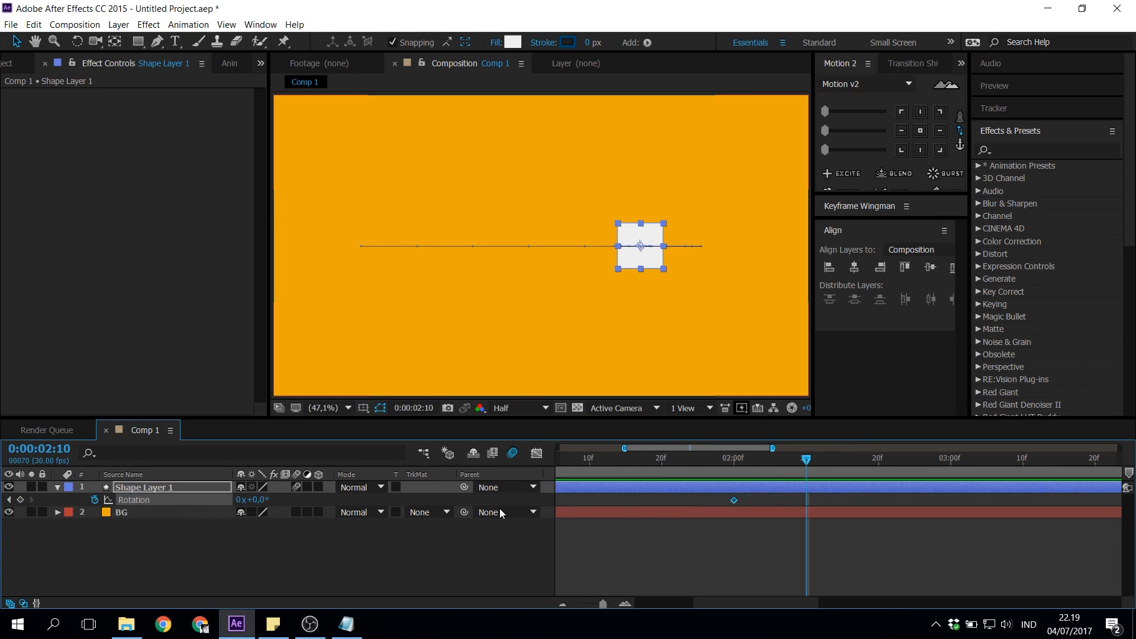
{"action": "left_click", "coordinate": [256, 499]}
{"action": "type", "text": "90"}
{"action": "key", "text": "Return"}
Step: Apply the overshoot expression with freq = 3 to the square's Rotation and preview it with the work area starting at 0:00:01:22
{"action": "left_click", "coordinate": [94, 499], "text": "alt"}
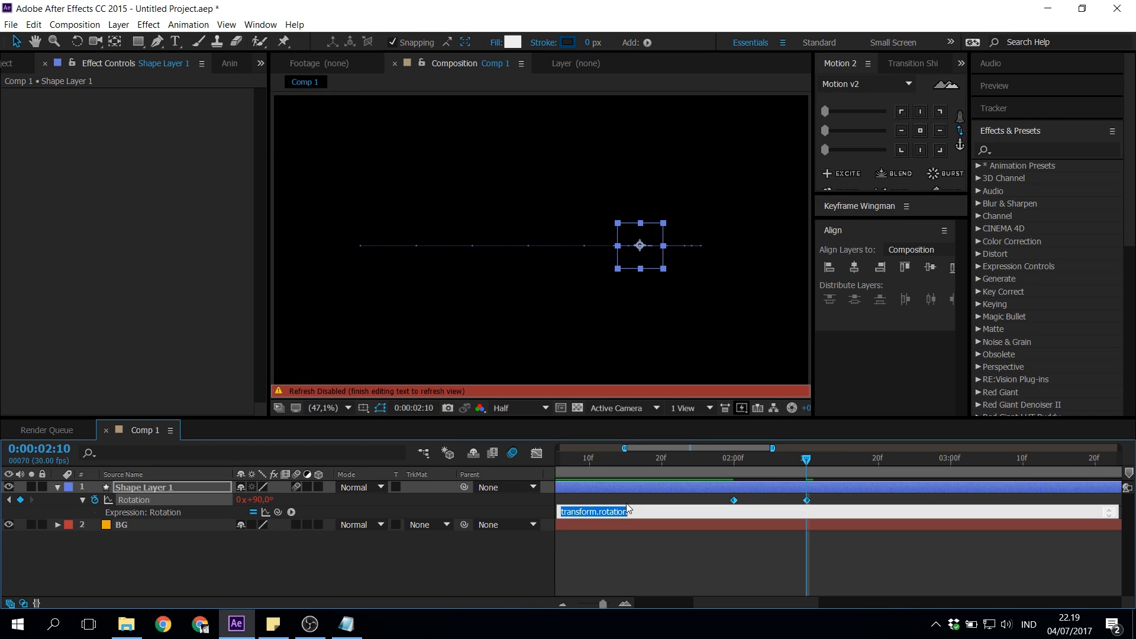
{"action": "type", "text": "value"}
{"action": "key", "text": "KP_Enter"}
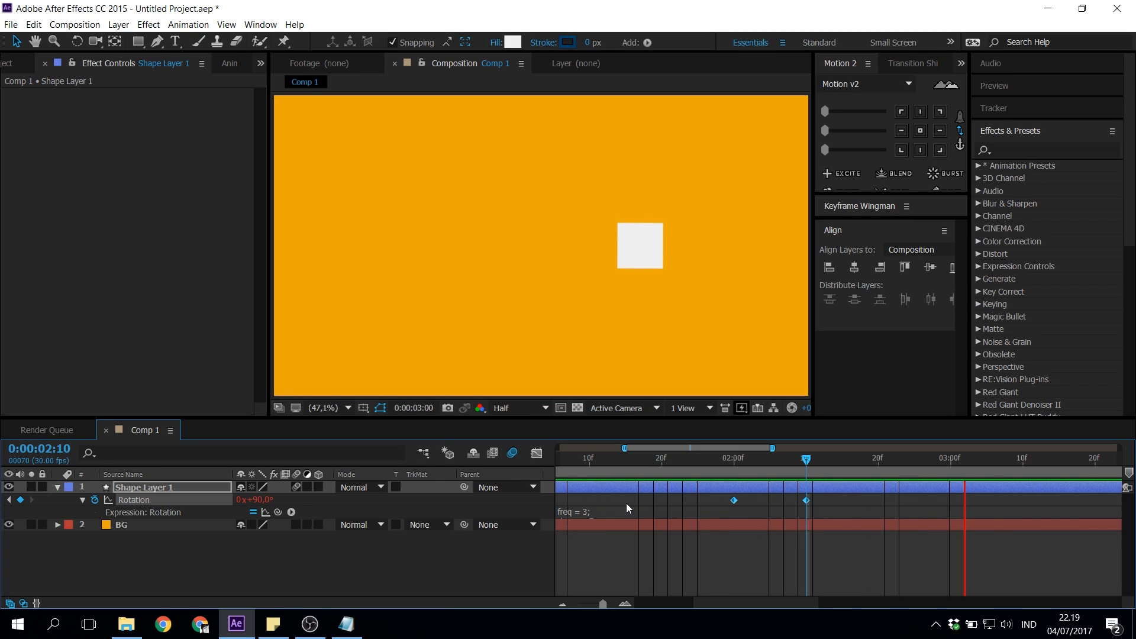
{"action": "left_click", "coordinate": [676, 460]}
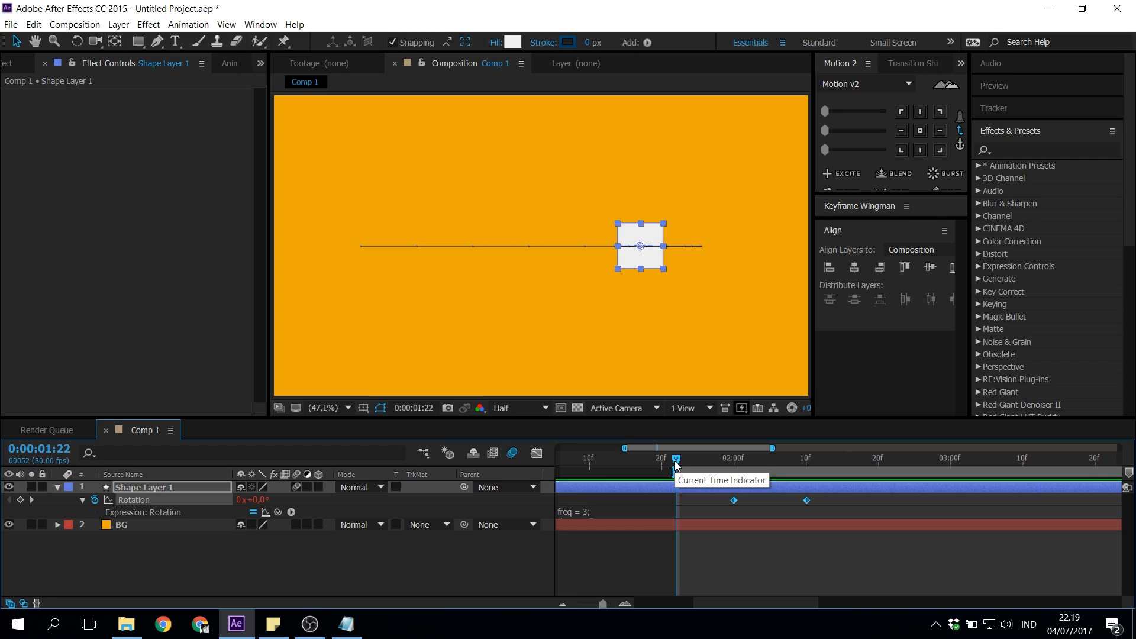
{"action": "left_click_drag", "start_coordinate": [676, 465], "coordinate": [765, 462]}
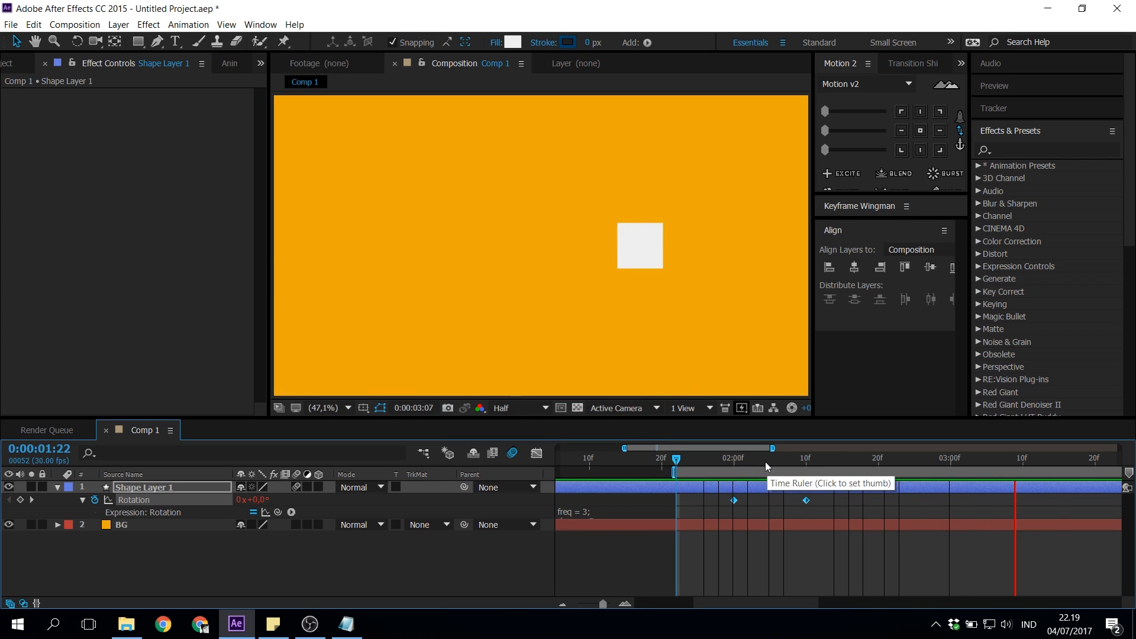
Step: Move the second Rotation keyframe to 0:00:02:05 and preview the rotation overshoot
{"action": "left_click_drag", "start_coordinate": [806, 500], "coordinate": [769, 501]}
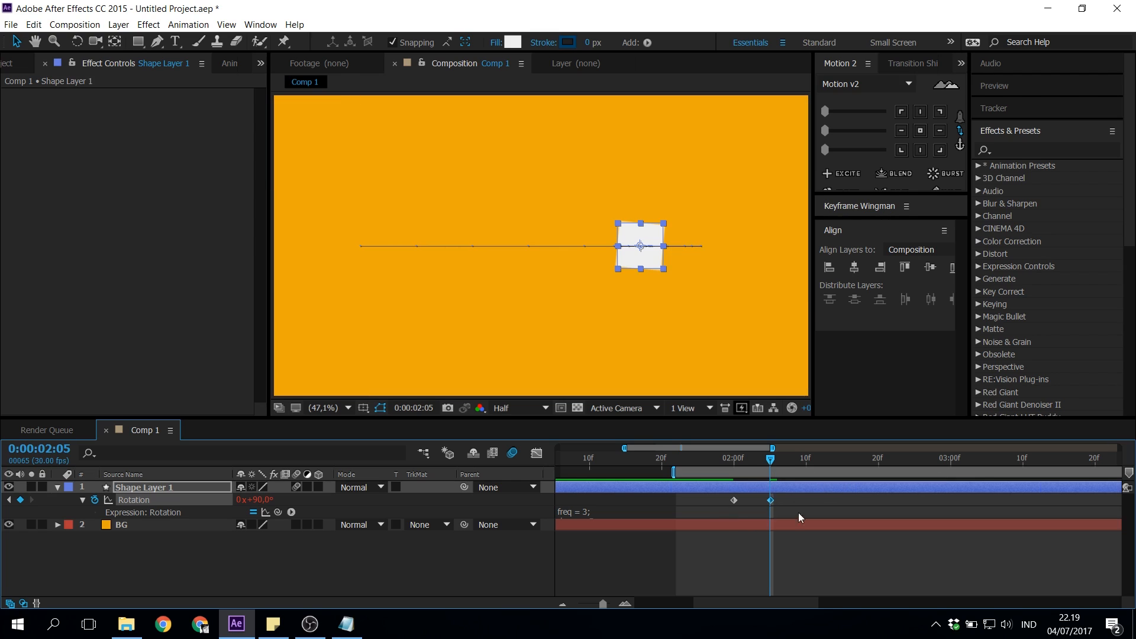
{"action": "key", "text": "space"}
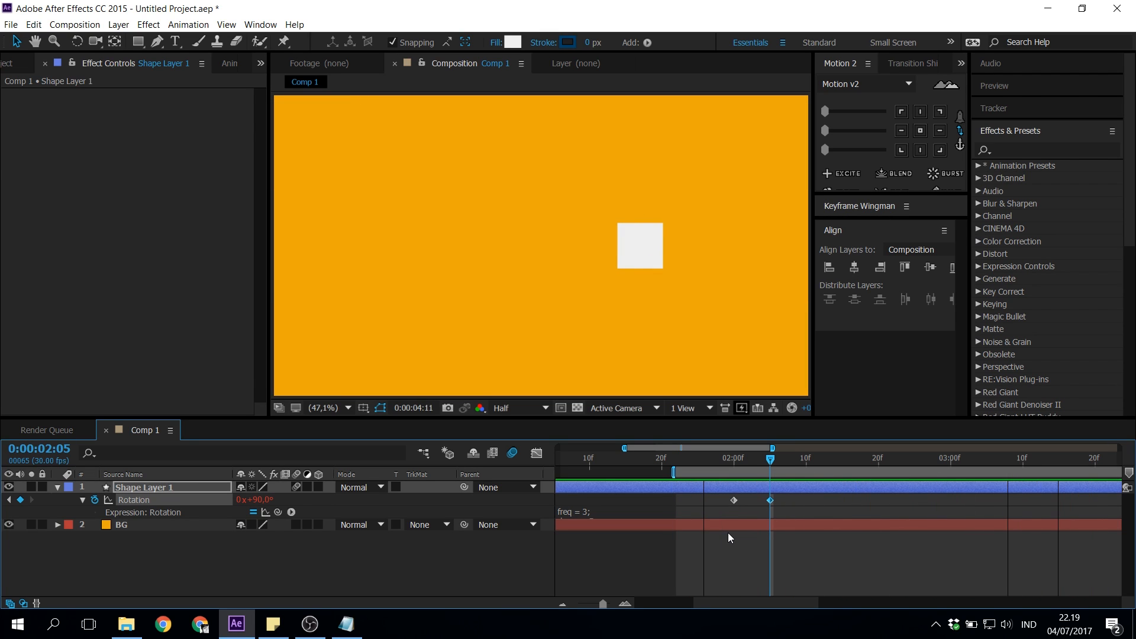
{"action": "key", "text": "space"}
{"action": "key", "text": "space"}
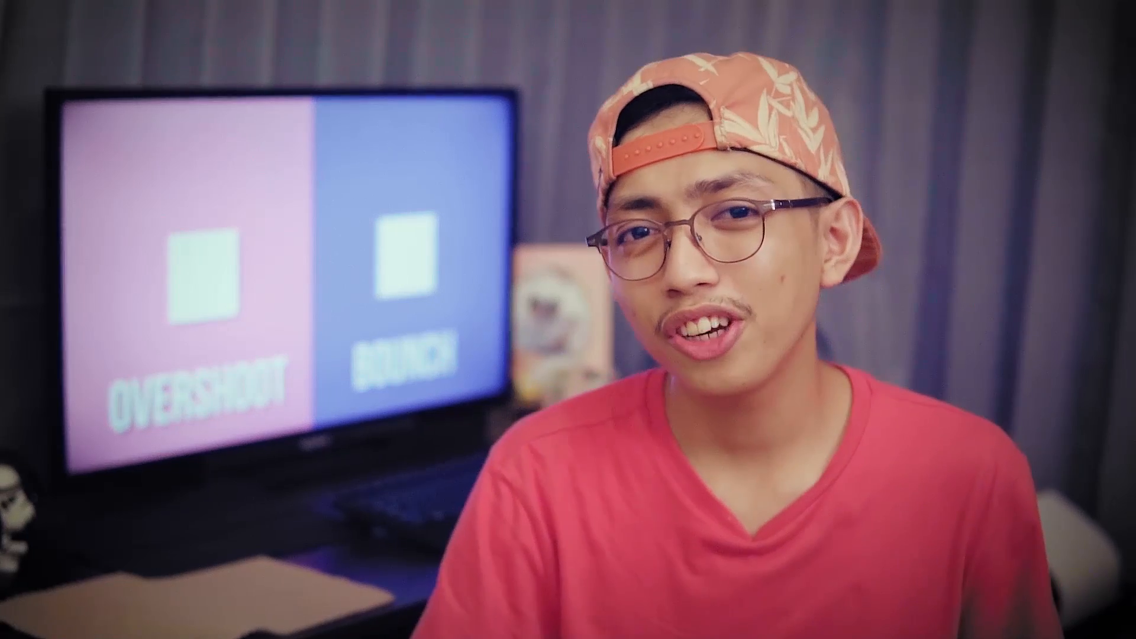